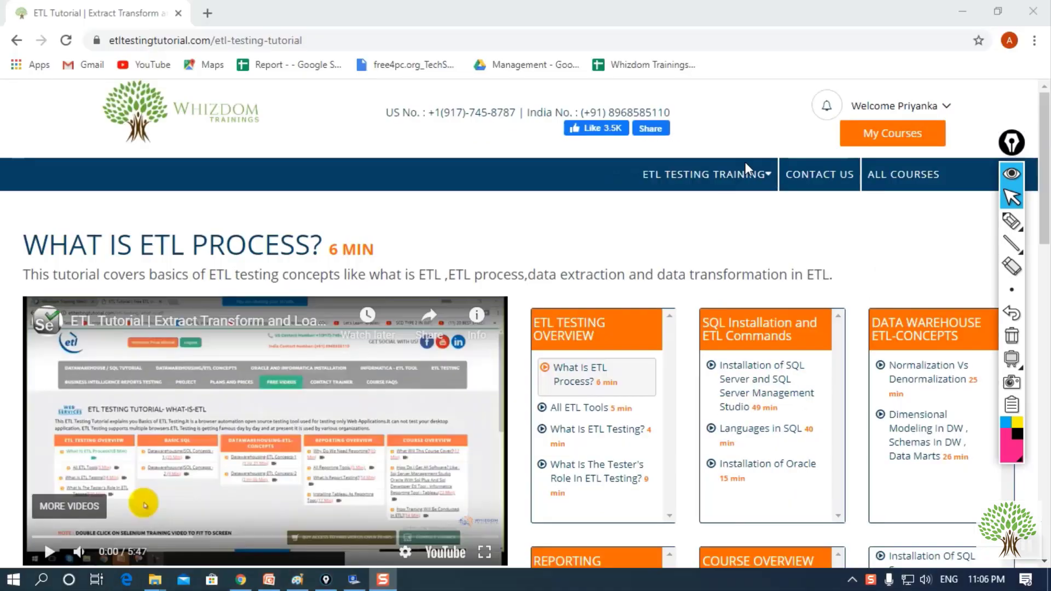
- Scroll the ETL Testing Tutorial page down to the course list
{"action": "mouse_move", "coordinate": [733, 184]}
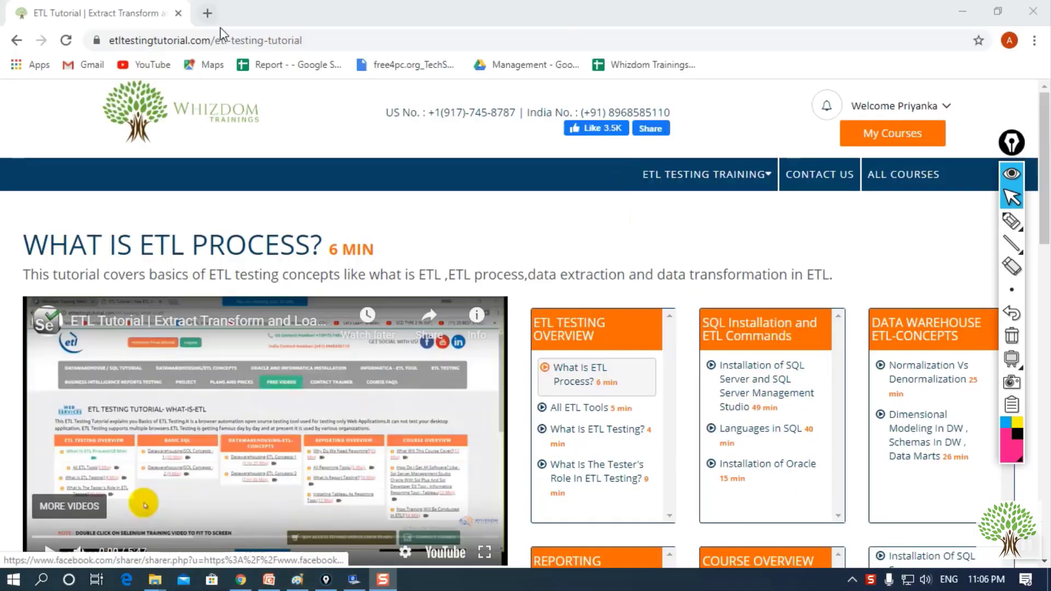
{"action": "left_click", "coordinate": [323, 40]}
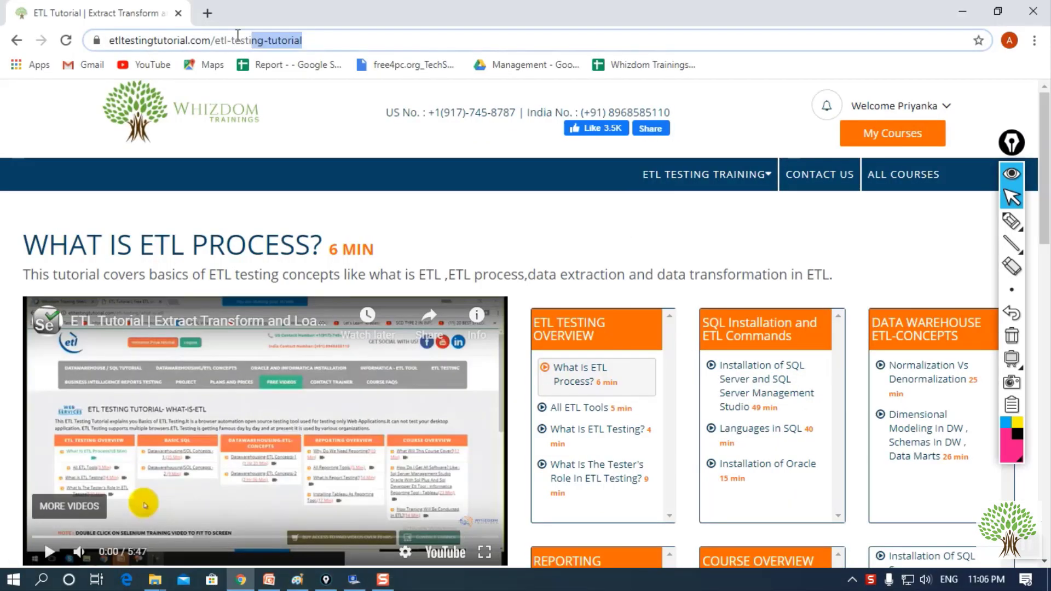
{"action": "left_click", "coordinate": [408, 202]}
{"action": "scroll", "coordinate": [410, 206], "scroll_direction": "down", "scroll_amount": 8}
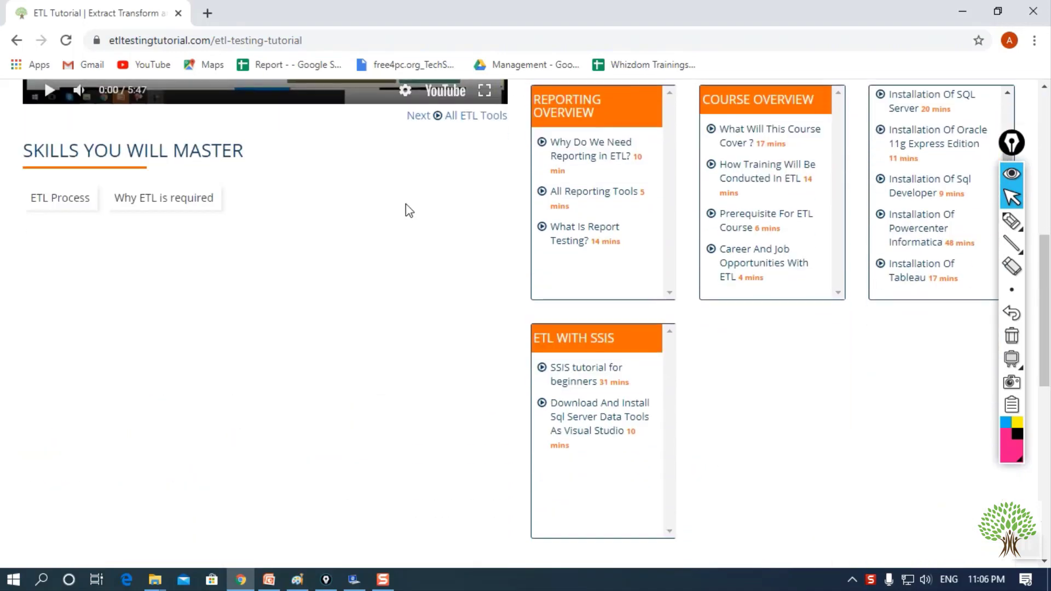
{"action": "scroll", "coordinate": [225, 418], "scroll_direction": "down", "scroll_amount": 5}
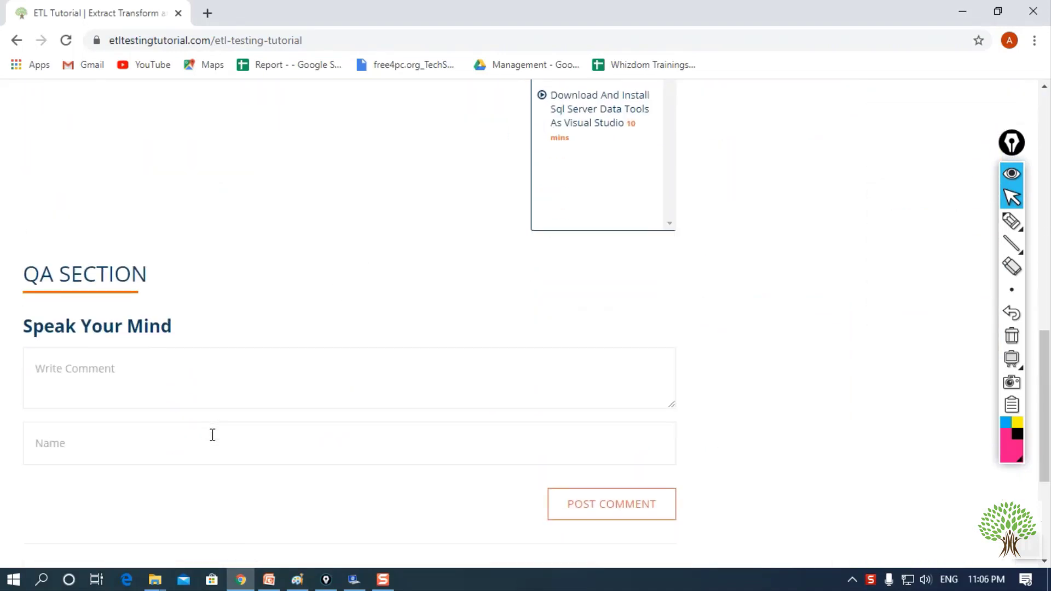
{"action": "left_click", "coordinate": [164, 354]}
{"action": "left_click_drag", "start_coordinate": [158, 280], "coordinate": [21, 277]}
{"action": "left_click", "coordinate": [291, 302]}
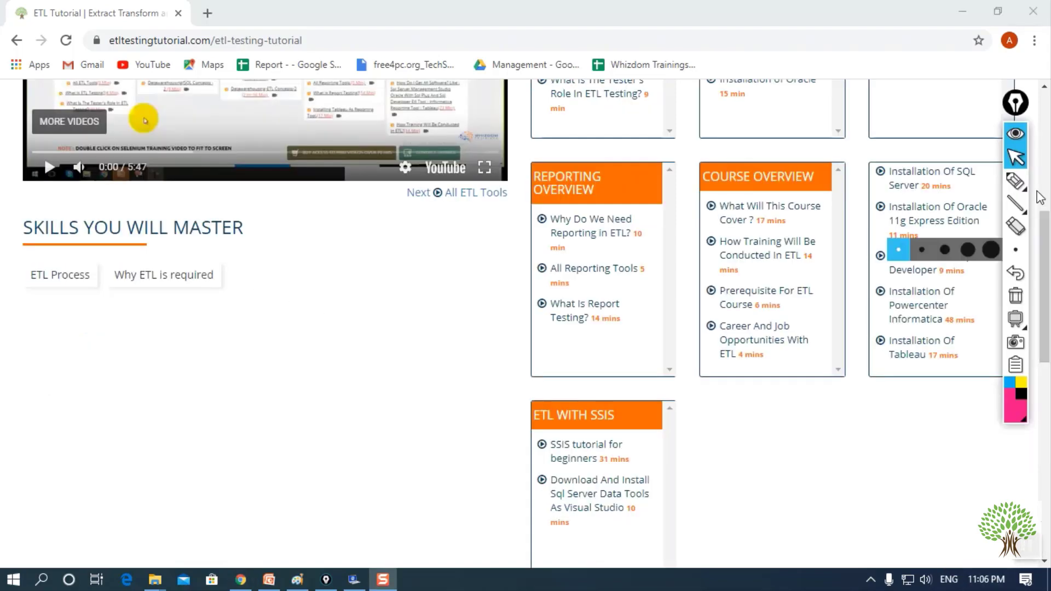
- Underline 'Installation Of Powercenter Informatica' 48 mins in pink ink with the pen tool
{"action": "left_click", "coordinate": [1017, 184]}
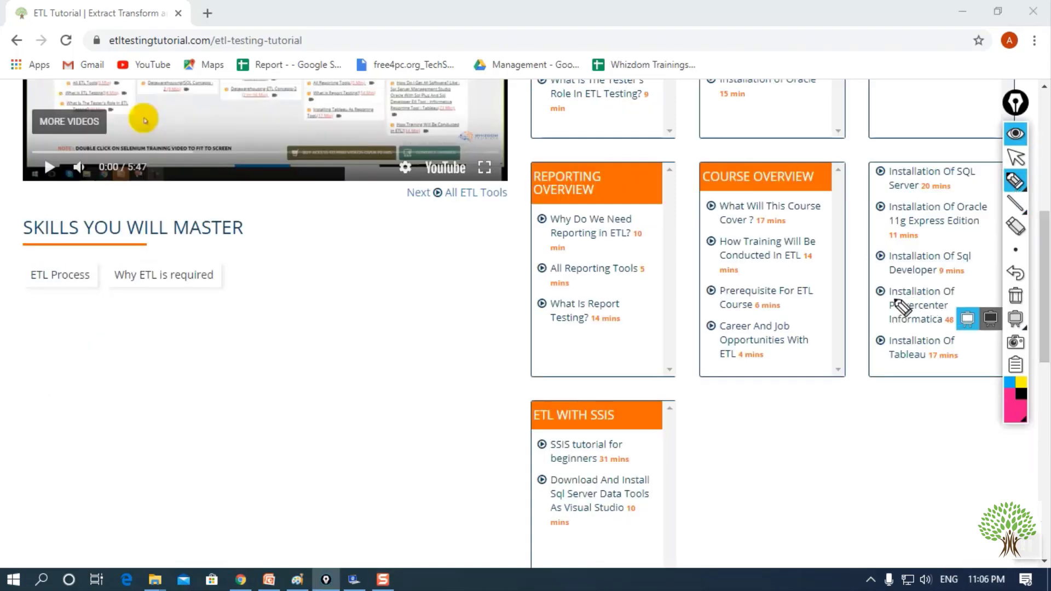
{"action": "left_click_drag", "start_coordinate": [883, 315], "coordinate": [955, 311]}
{"action": "left_click_drag", "start_coordinate": [870, 329], "coordinate": [965, 327]}
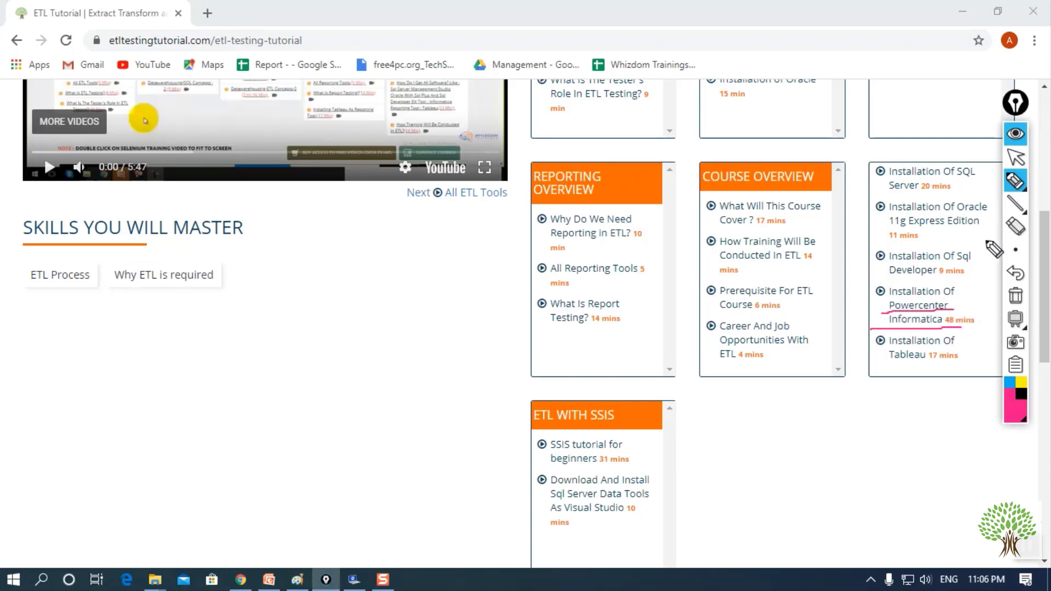
{"action": "left_click", "coordinate": [1016, 158]}
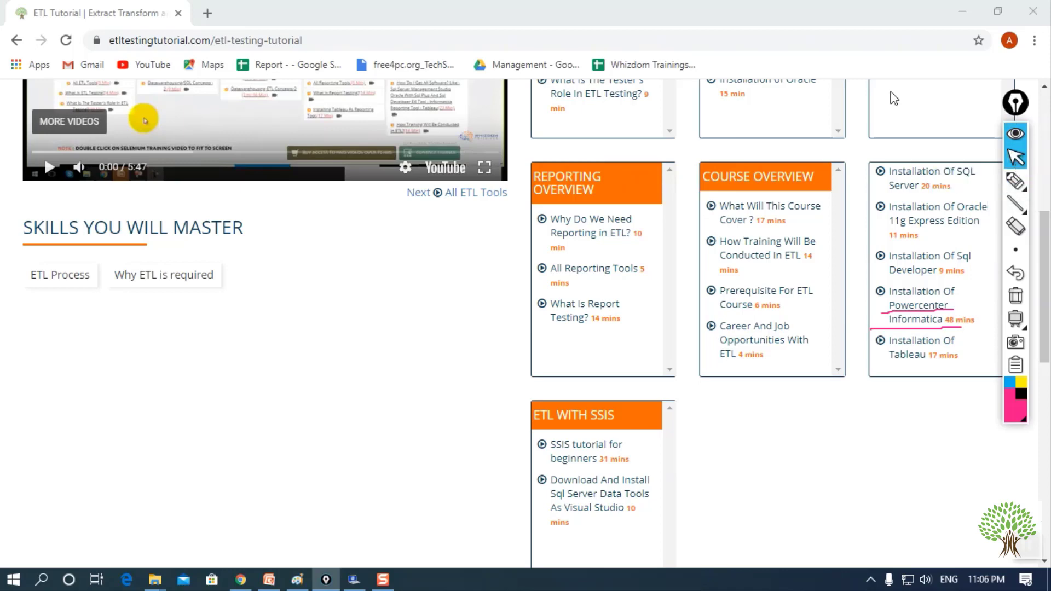
- In a new tab, search Google for edelivery.oracle.com
{"action": "left_click", "coordinate": [207, 13]}
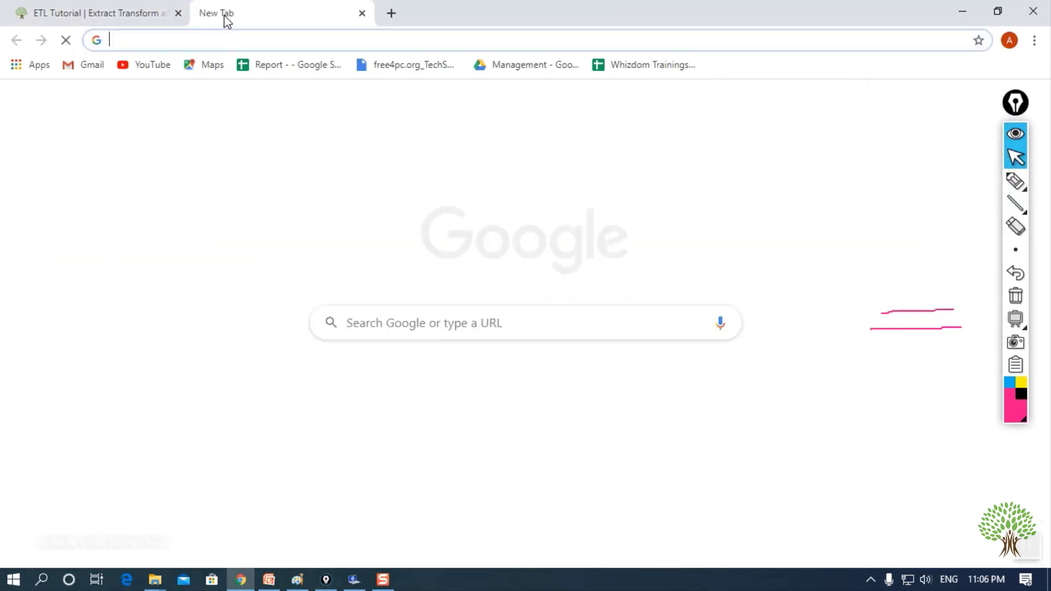
{"action": "left_click", "coordinate": [515, 324]}
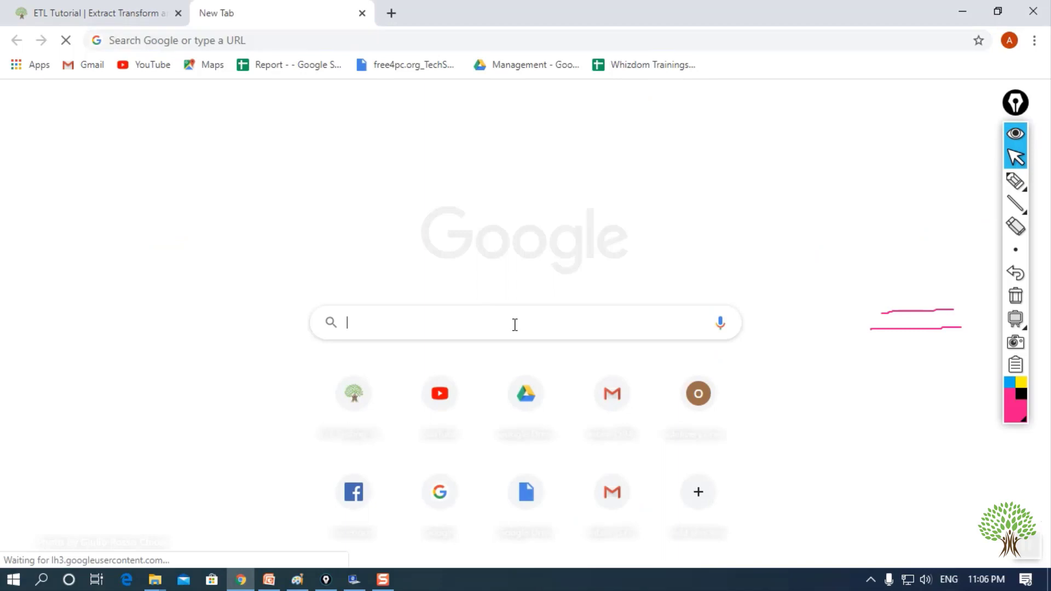
{"action": "type", "text": "ede"}
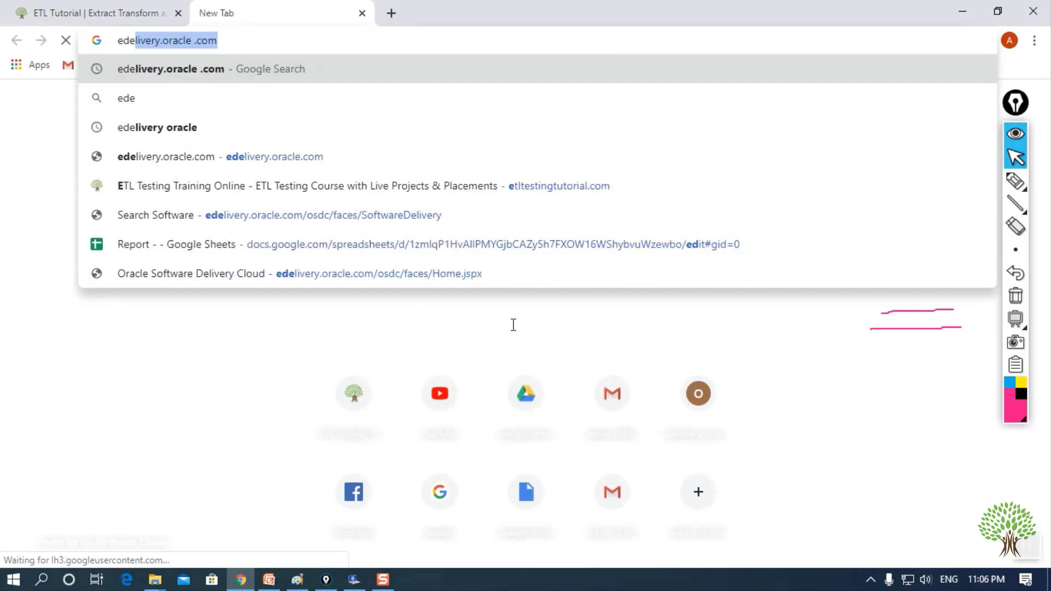
{"action": "left_click", "coordinate": [301, 75]}
{"action": "left_click", "coordinate": [1015, 295]}
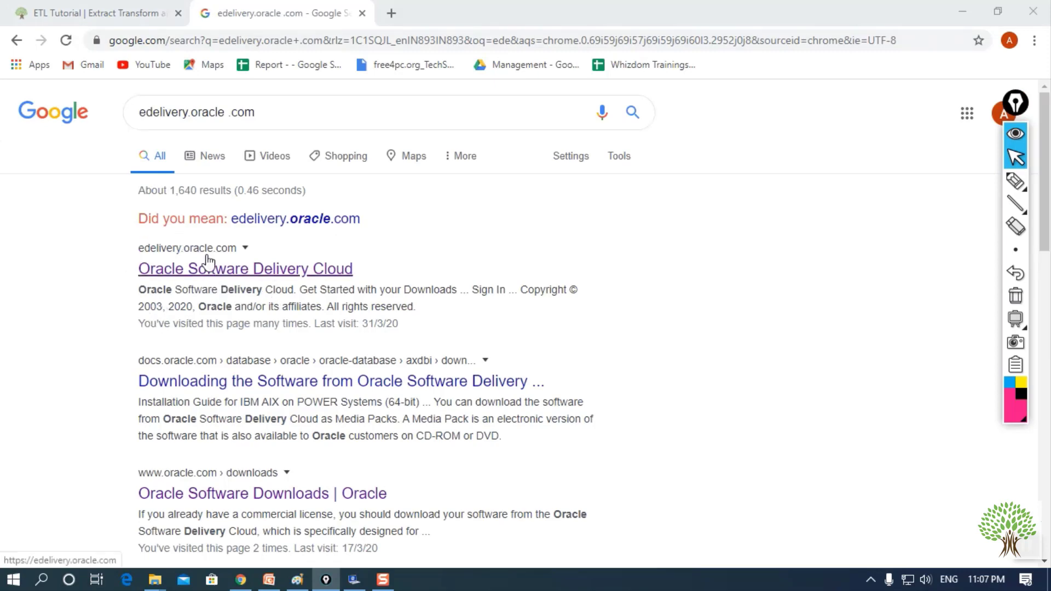
- Open the Oracle Software Delivery Cloud result in a new tab
{"action": "left_click", "coordinate": [229, 277]}
{"action": "right_click", "coordinate": [228, 277]}
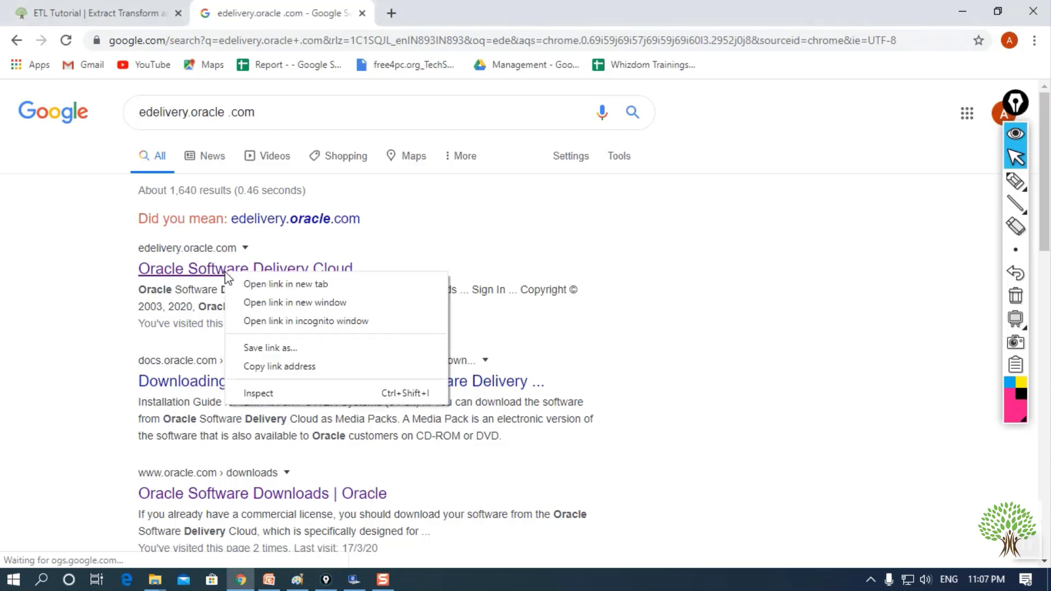
{"action": "left_click", "coordinate": [249, 280]}
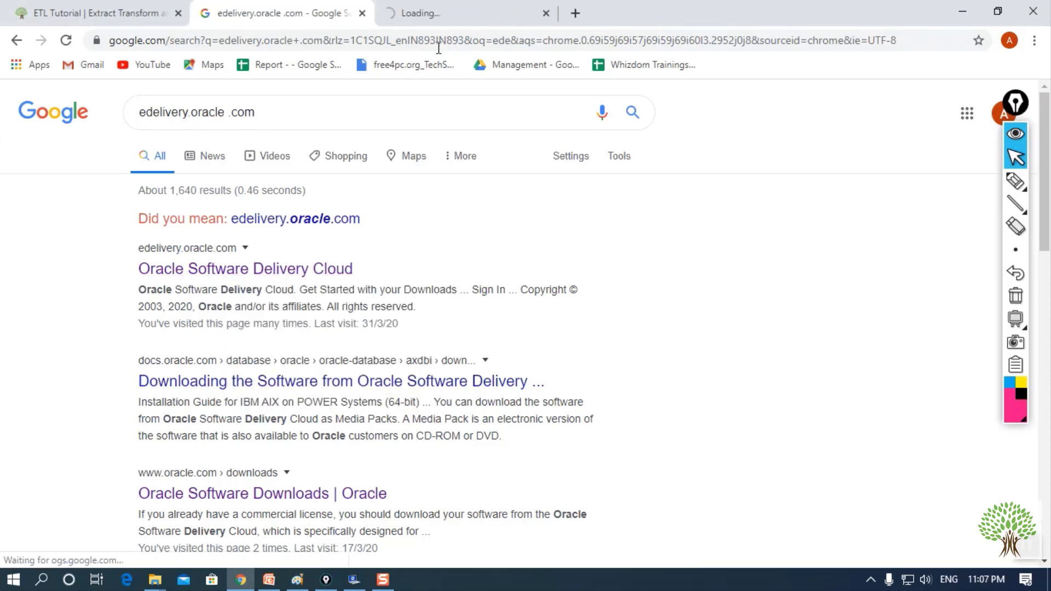
- On the Oracle tab, sign in with the account username and password
{"action": "left_click", "coordinate": [426, 20]}
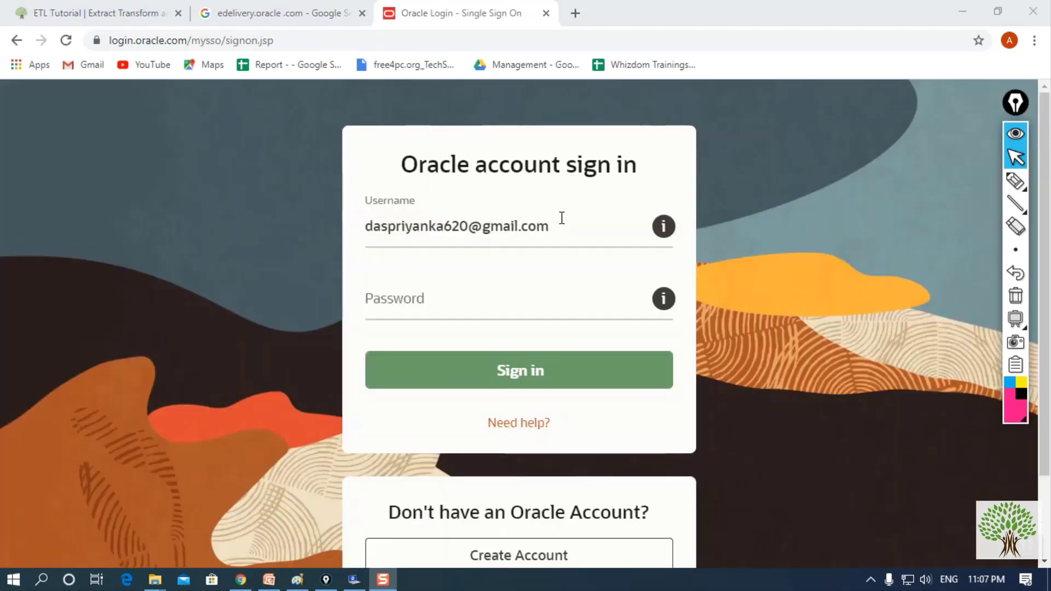
{"action": "left_click", "coordinate": [561, 225]}
{"action": "left_click_drag", "start_coordinate": [561, 225], "coordinate": [344, 227]}
{"action": "left_click", "coordinate": [442, 305]}
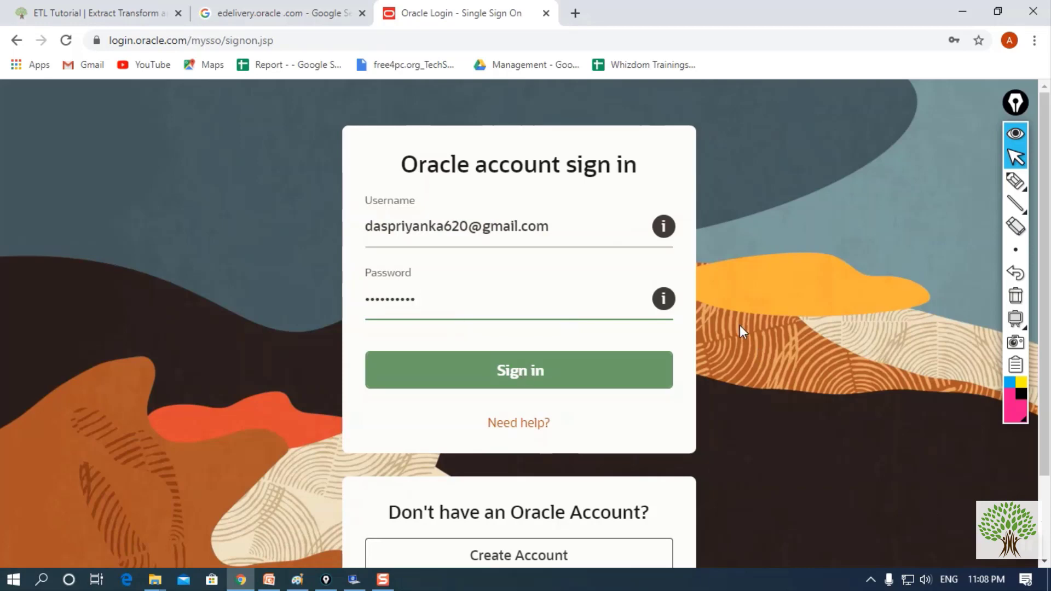
{"action": "scroll", "coordinate": [740, 329], "scroll_direction": "down", "scroll_amount": 2}
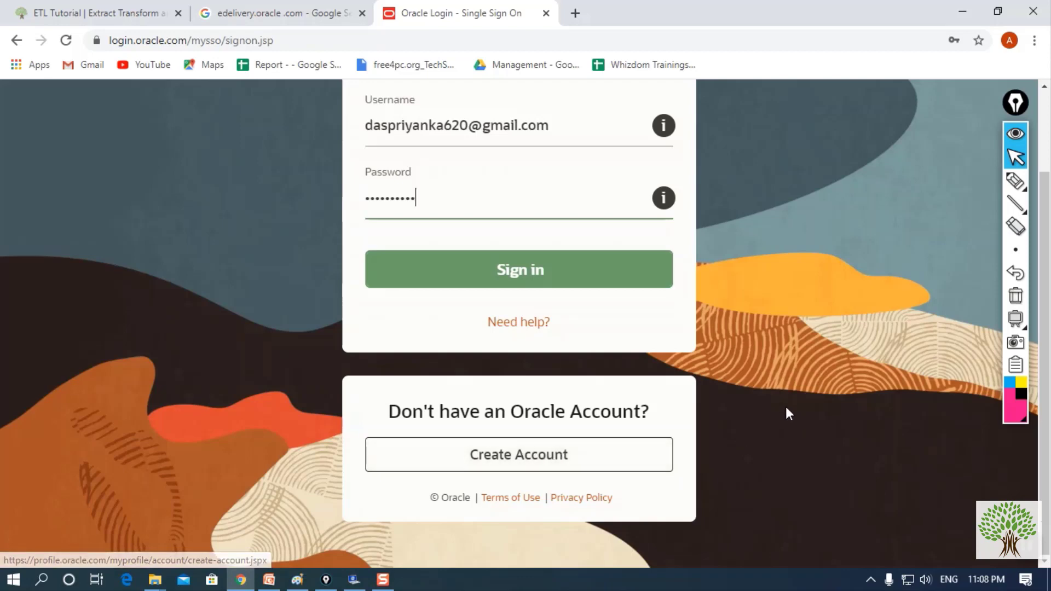
{"action": "scroll", "coordinate": [709, 408], "scroll_direction": "up", "scroll_amount": 2}
{"action": "left_click", "coordinate": [467, 369]}
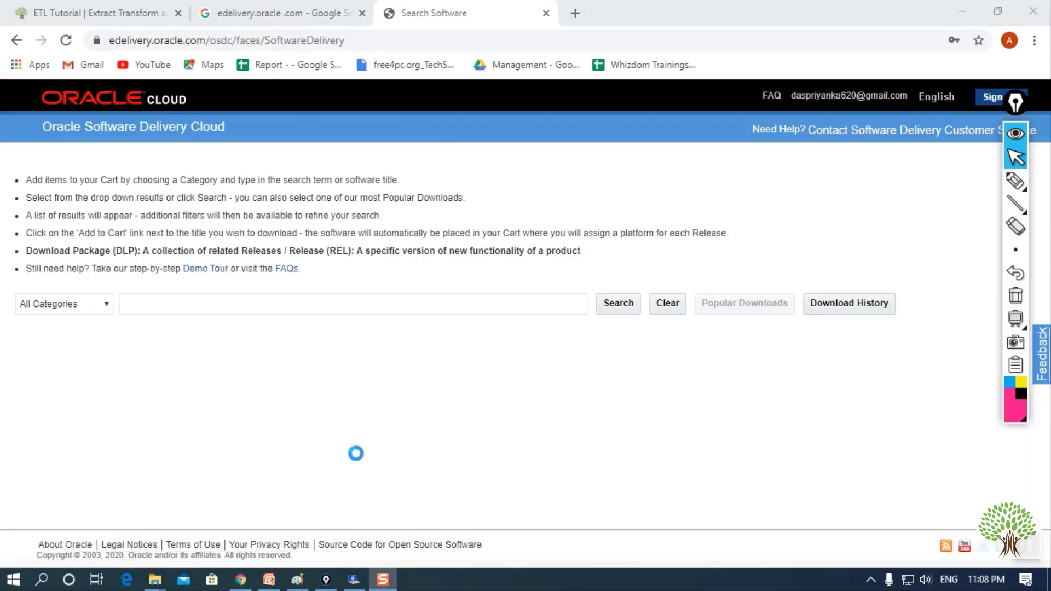
- Search 'powercenter' and add Oracle Informatica PowerCenter and PowerConnect Adapters 7.9.6.4.0 to the cart
{"action": "left_click", "coordinate": [301, 301]}
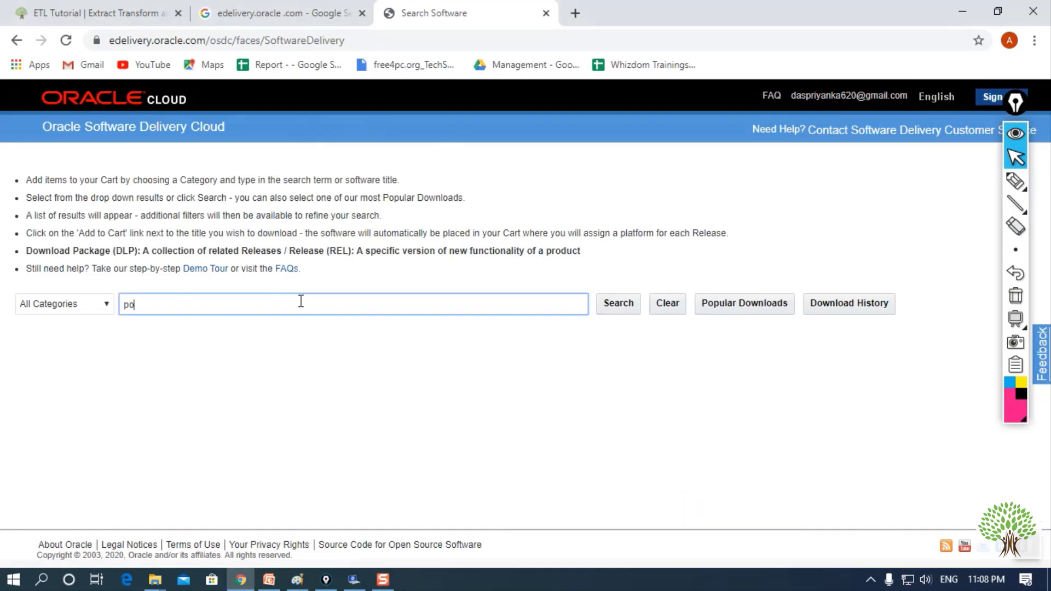
{"action": "type", "text": "powerc"}
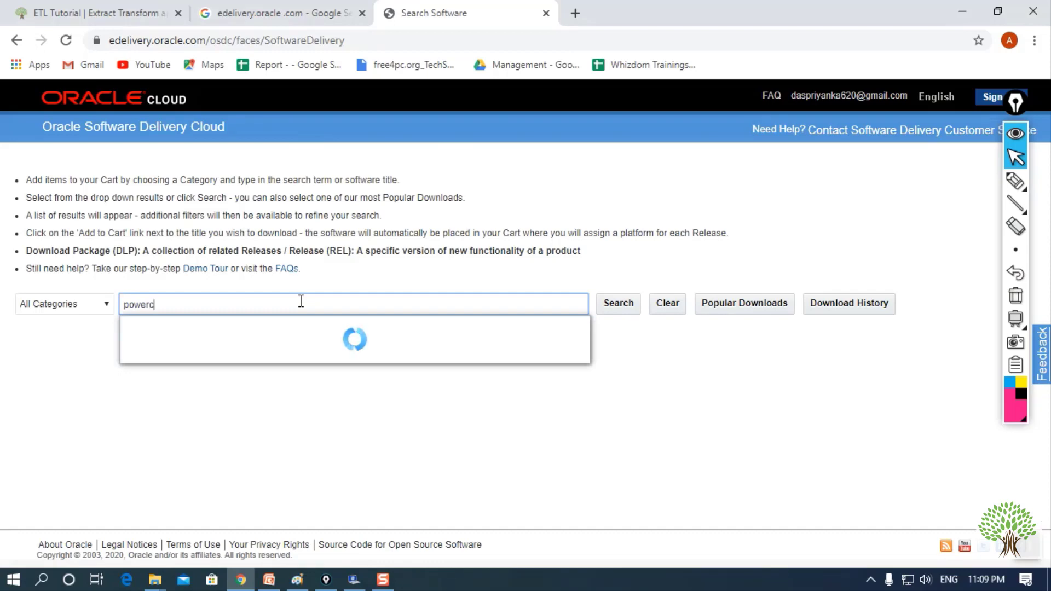
{"action": "type", "text": "enter"}
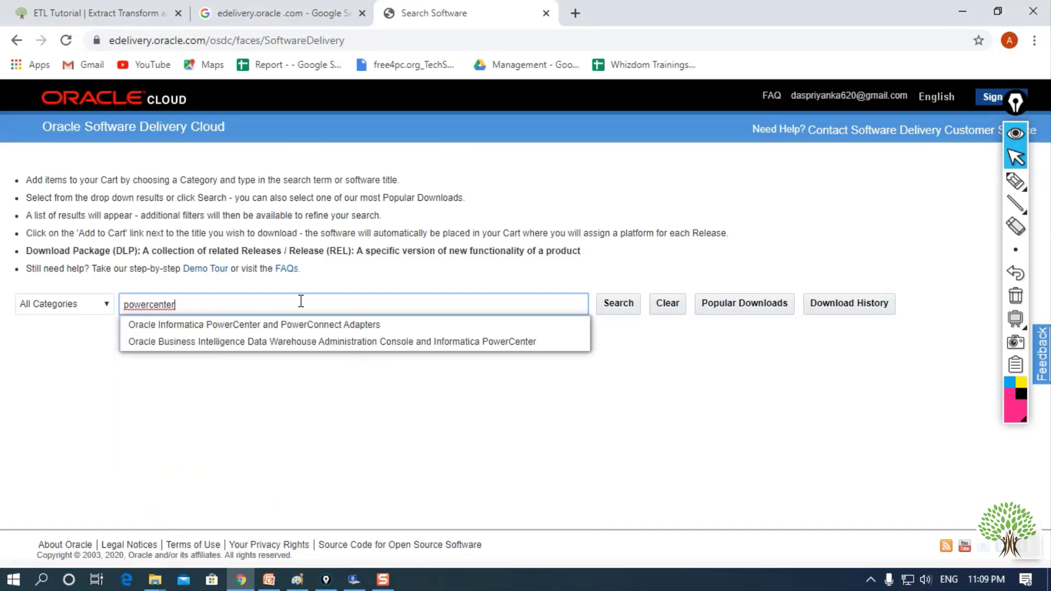
{"action": "left_click", "coordinate": [360, 326]}
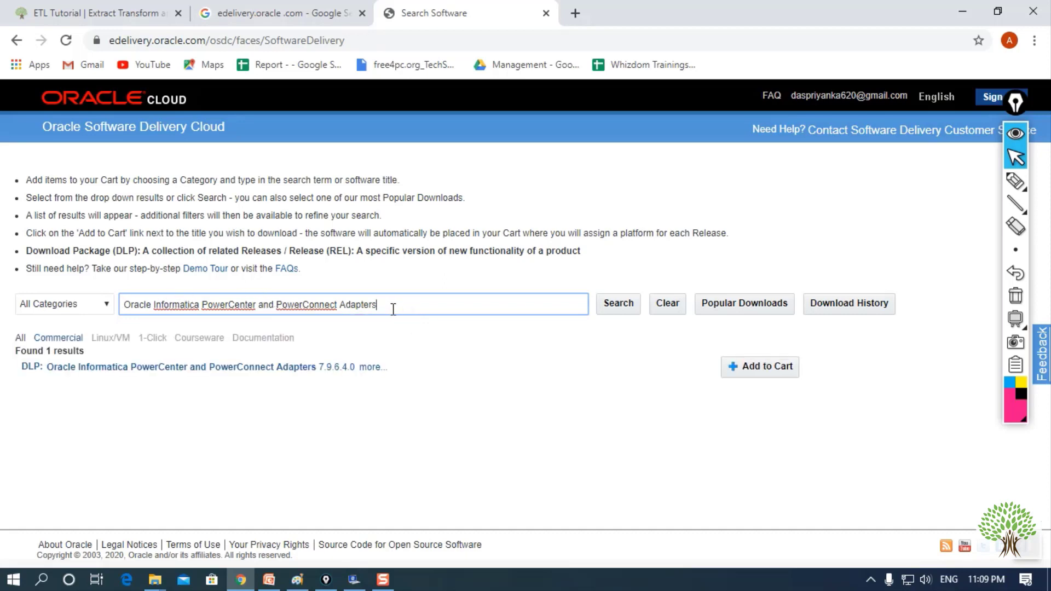
{"action": "left_click_drag", "start_coordinate": [393, 309], "coordinate": [117, 291]}
{"action": "left_click", "coordinate": [464, 382]}
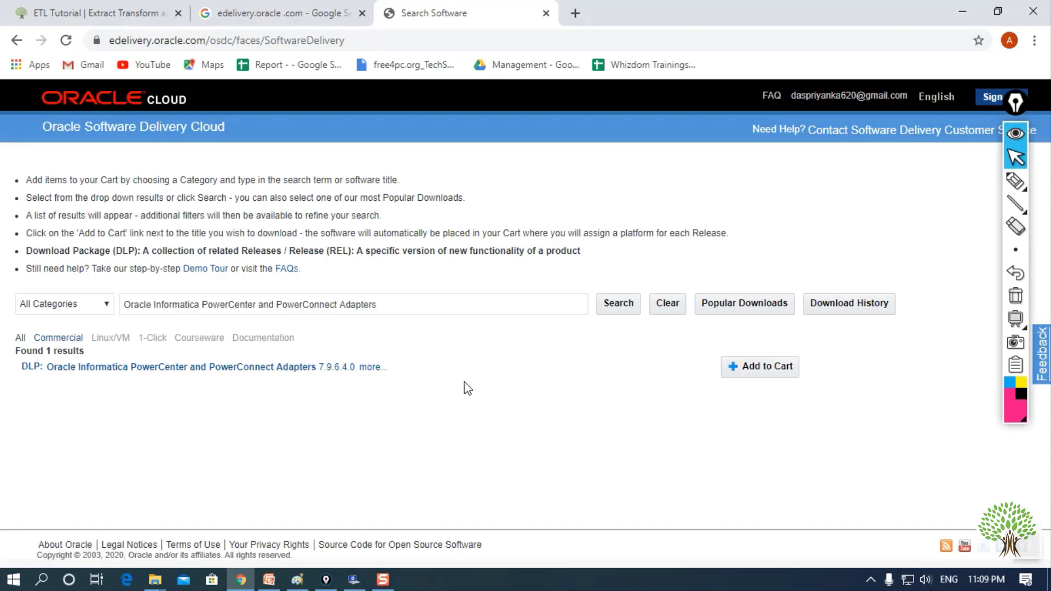
{"action": "left_click", "coordinate": [768, 372]}
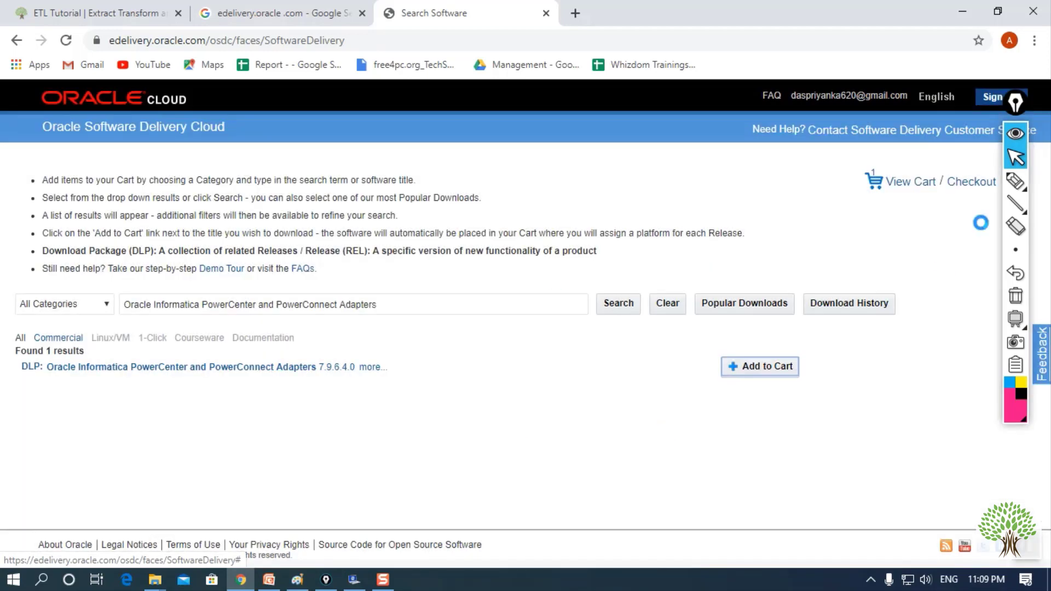
{"action": "left_click", "coordinate": [1016, 136]}
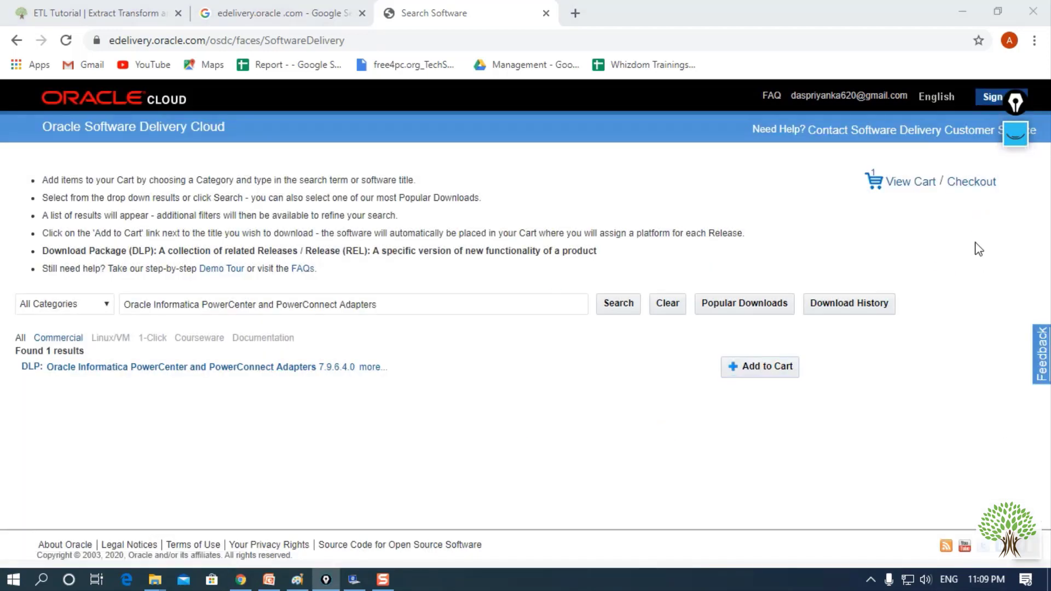
- Check out with Microsoft Windows x64 (64-bit) as the platform and continue
{"action": "left_click", "coordinate": [977, 189]}
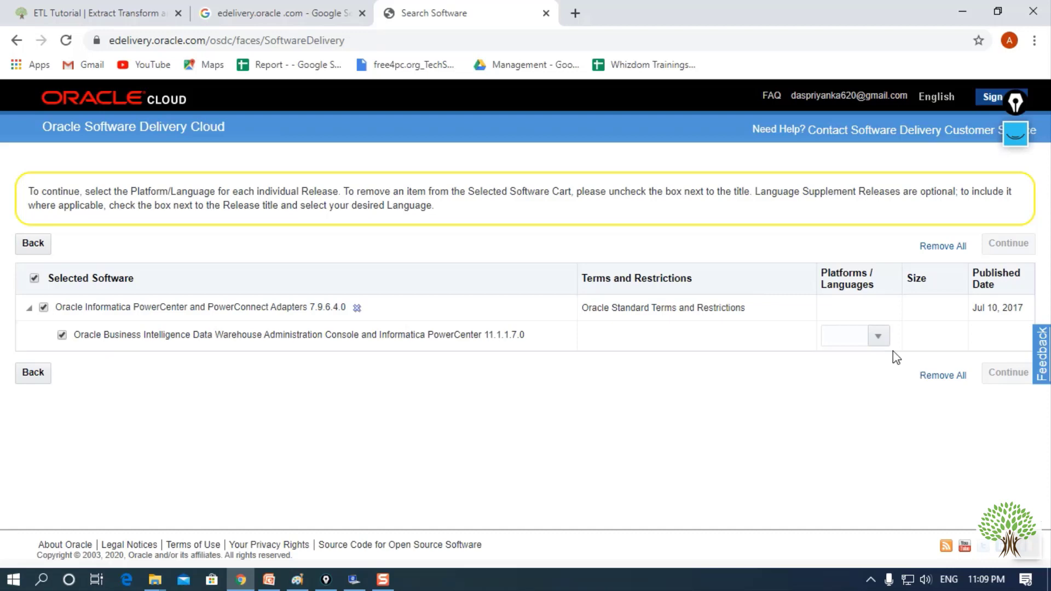
{"action": "left_click", "coordinate": [878, 336]}
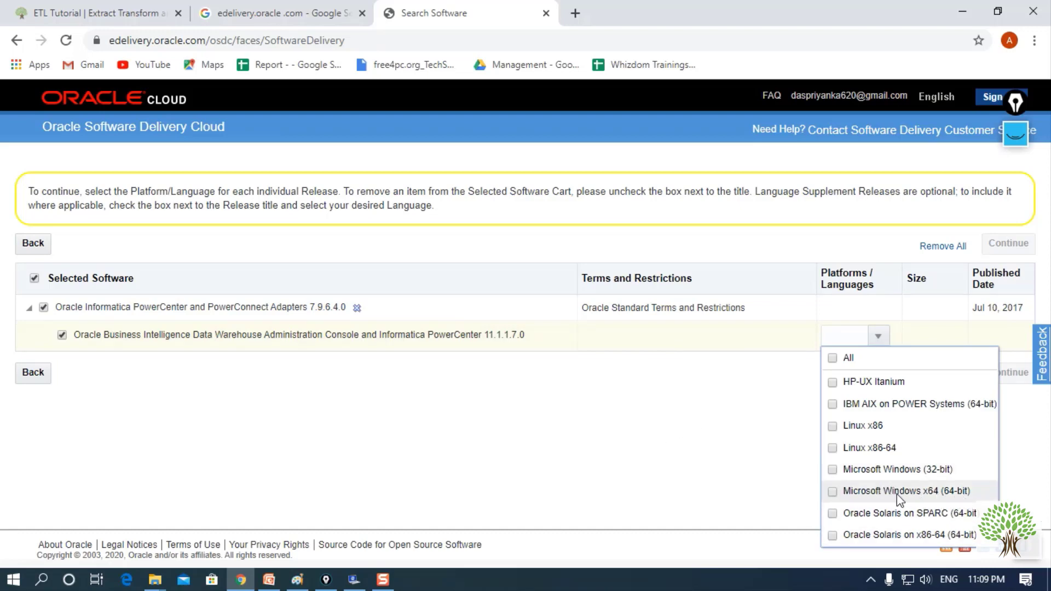
{"action": "left_click", "coordinate": [833, 491]}
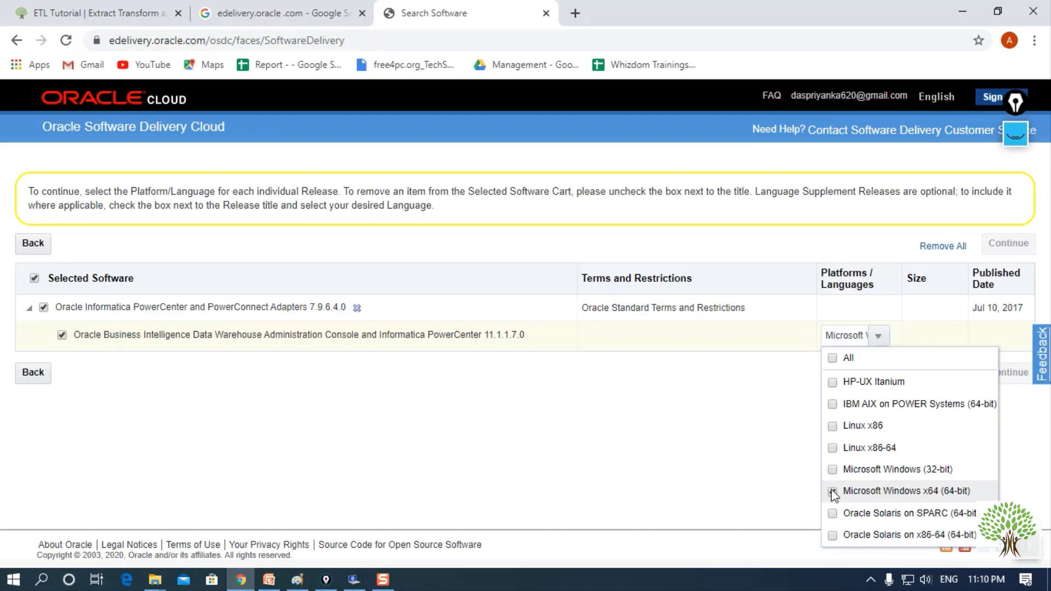
{"action": "left_click", "coordinate": [711, 435]}
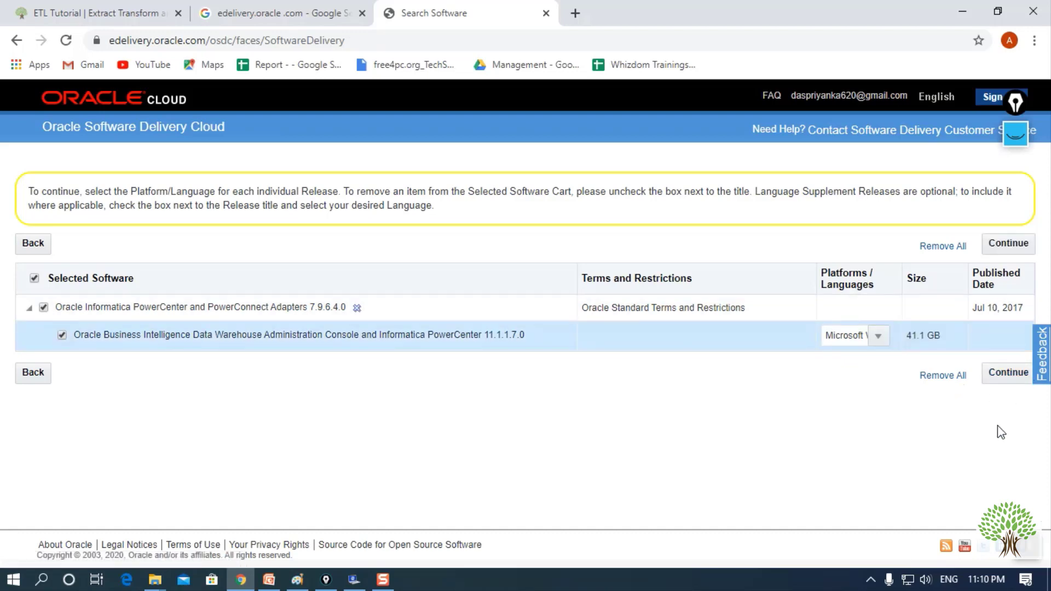
{"action": "left_click", "coordinate": [1003, 372]}
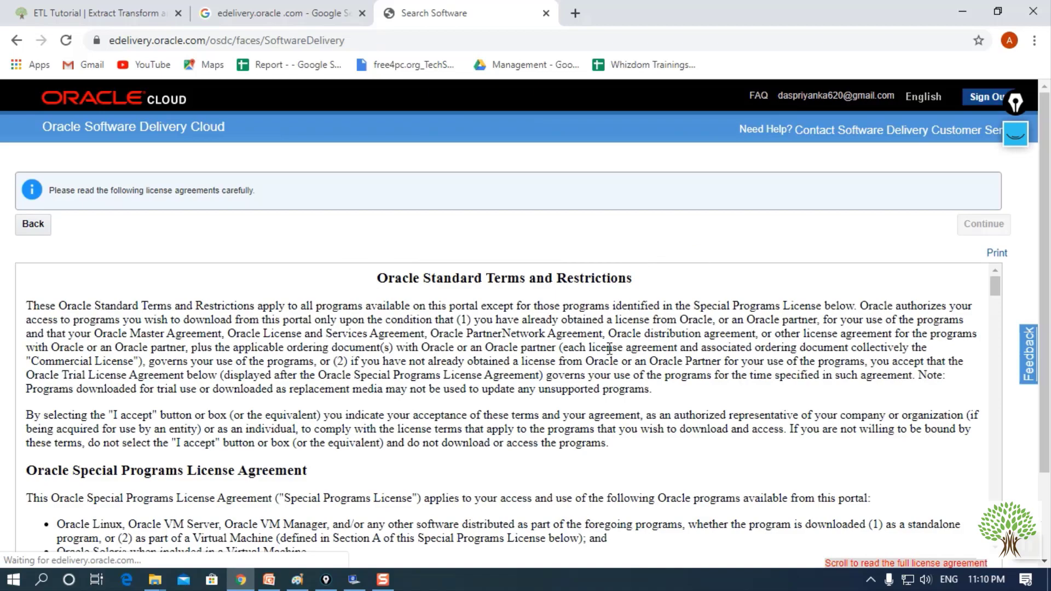
- Accept the Oracle License Agreement and continue to the download files
{"action": "scroll", "coordinate": [609, 355], "scroll_direction": "down", "scroll_amount": 1}
{"action": "scroll", "coordinate": [609, 356], "scroll_direction": "down", "scroll_amount": 1}
{"action": "scroll", "coordinate": [609, 355], "scroll_direction": "up", "scroll_amount": 2}
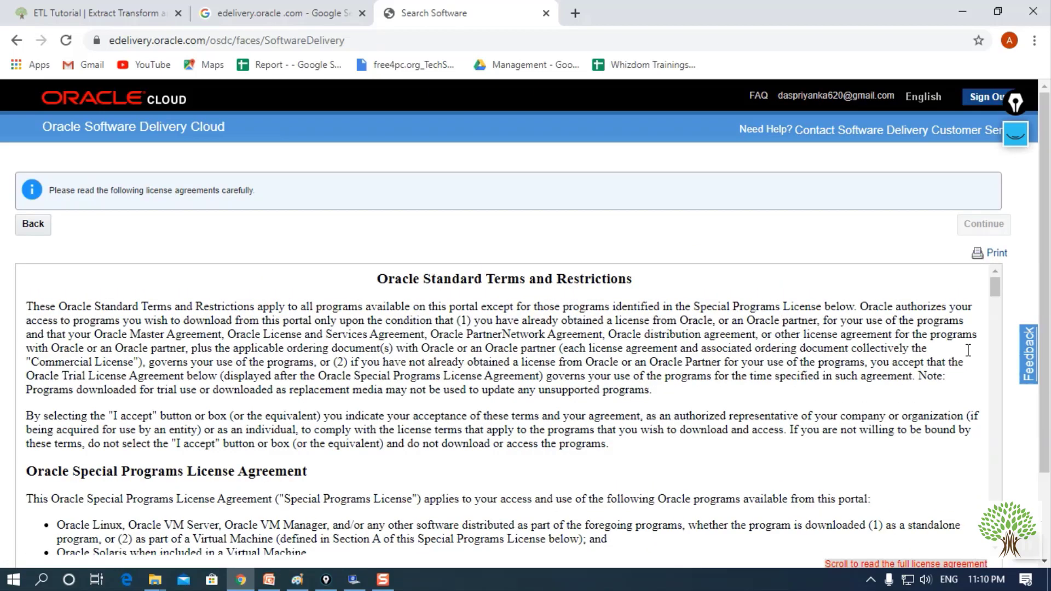
{"action": "mouse_move", "coordinate": [994, 287]}
{"action": "left_mouse_down"}
{"action": "mouse_move", "coordinate": [987, 465]}
{"action": "mouse_move", "coordinate": [990, 282]}
{"action": "left_mouse_up"}
{"action": "scroll", "coordinate": [1046, 168], "scroll_direction": "down", "scroll_amount": 2}
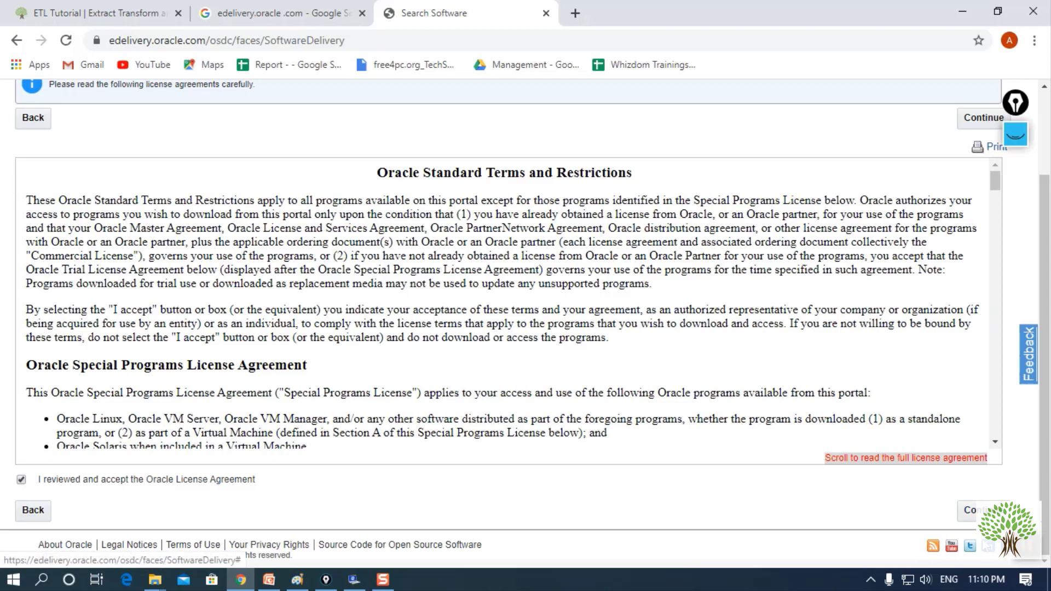
{"action": "left_click", "coordinate": [980, 510]}
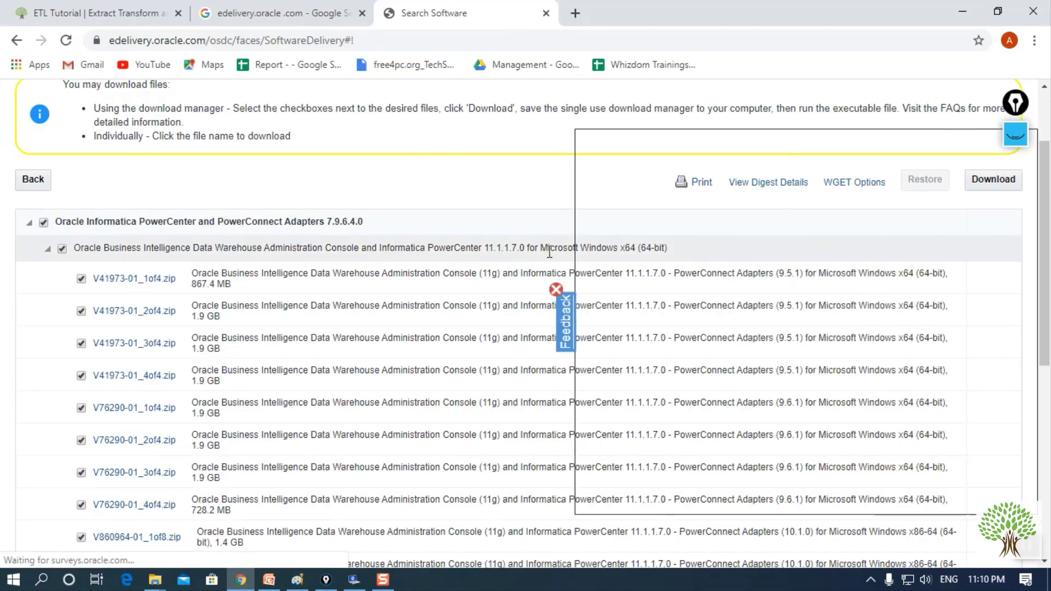
- Dismiss the feedback survey and review the 18 files totalling 41.1 GB
{"action": "left_click", "coordinate": [556, 291]}
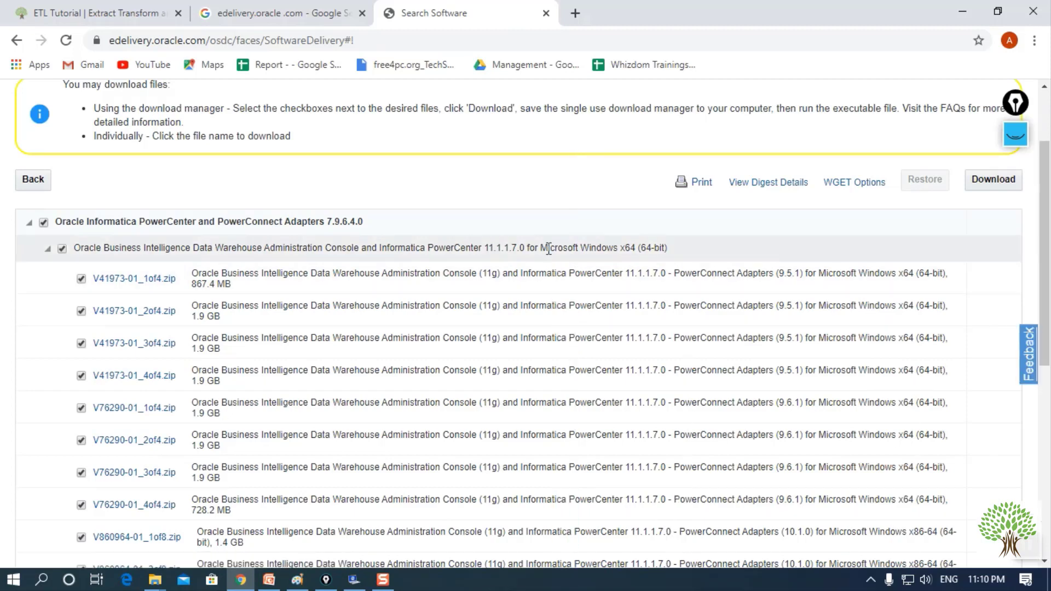
{"action": "scroll", "coordinate": [528, 207], "scroll_direction": "down", "scroll_amount": 1}
{"action": "scroll", "coordinate": [527, 205], "scroll_direction": "down", "scroll_amount": 7}
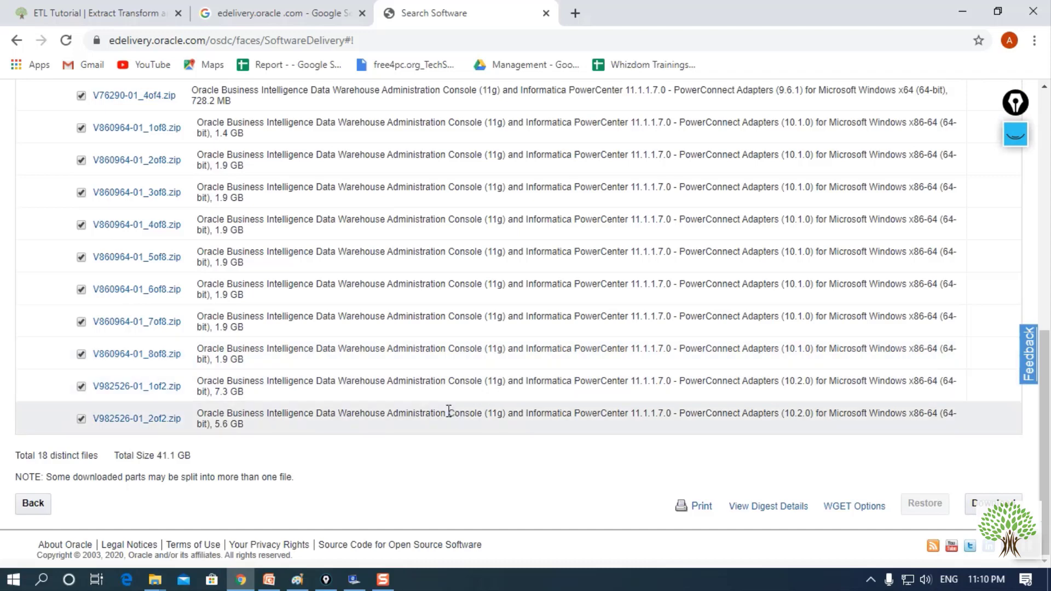
{"action": "scroll", "coordinate": [447, 410], "scroll_direction": "up", "scroll_amount": 8}
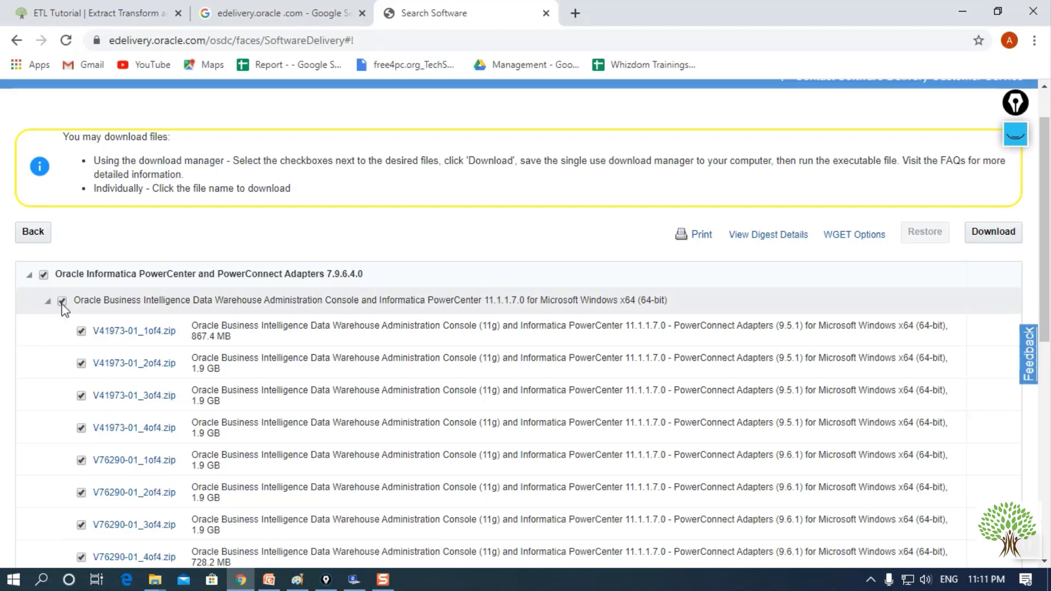
- Untick the release header checkbox so none of the 18 zip files stay selected
{"action": "left_click", "coordinate": [43, 275]}
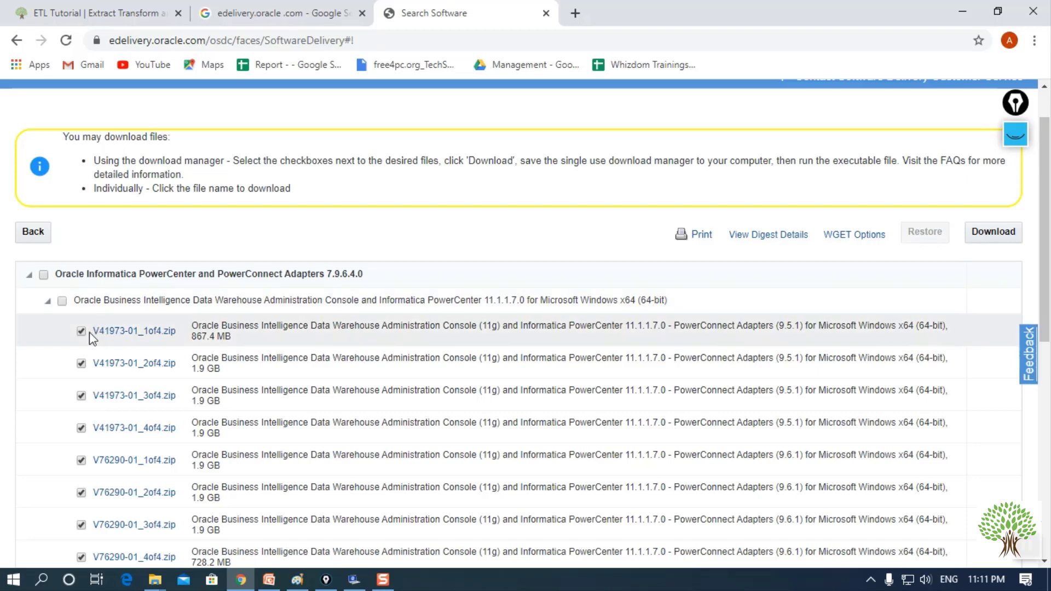
{"action": "scroll", "coordinate": [508, 303], "scroll_direction": "down", "scroll_amount": 4}
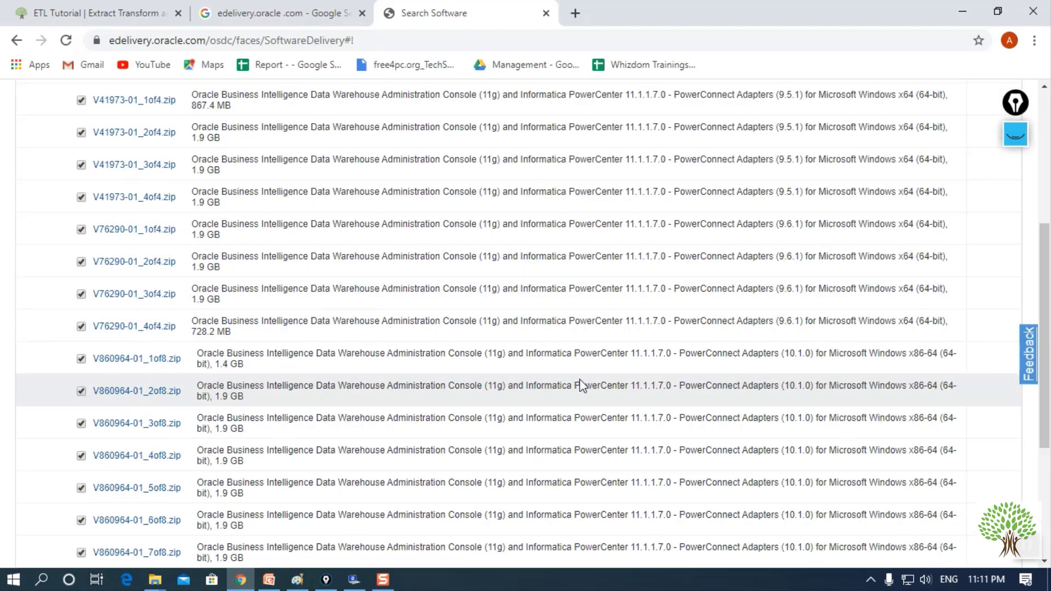
{"action": "scroll", "coordinate": [648, 419], "scroll_direction": "down", "scroll_amount": 2}
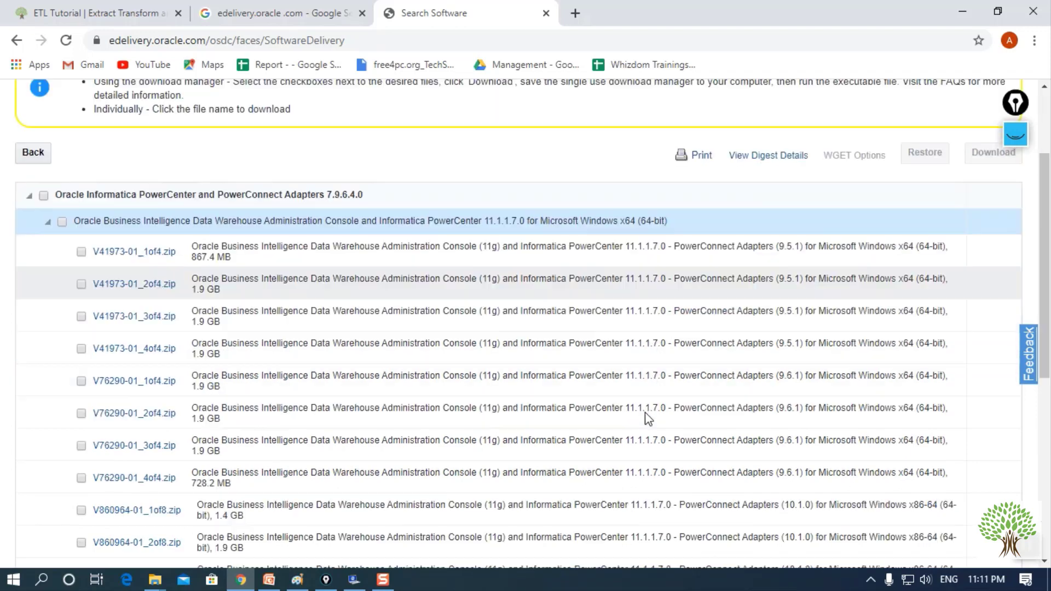
{"action": "scroll", "coordinate": [647, 419], "scroll_direction": "down", "scroll_amount": 2}
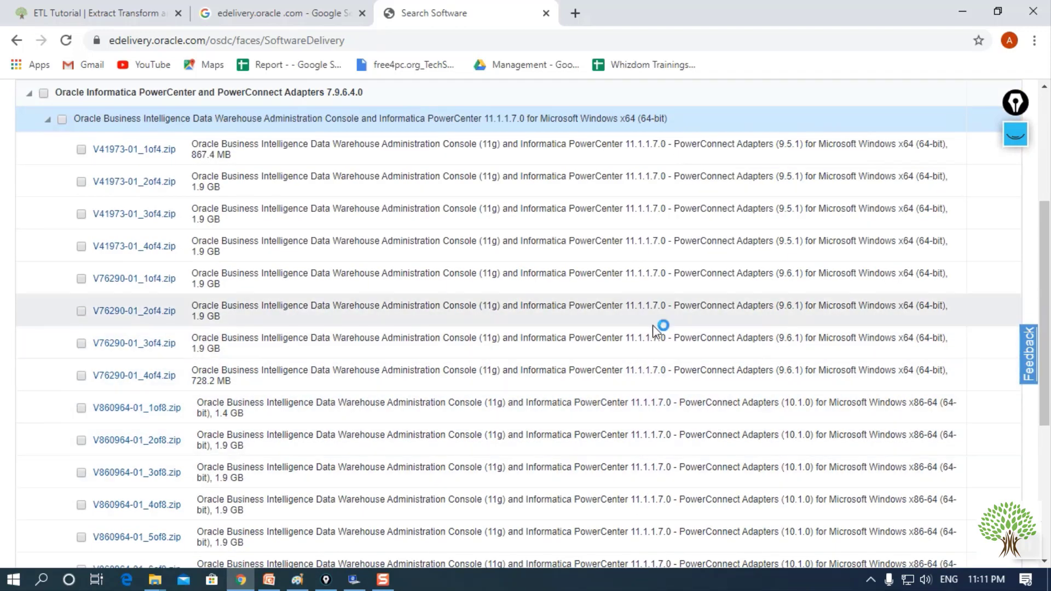
{"action": "scroll", "coordinate": [669, 432], "scroll_direction": "down", "scroll_amount": 1}
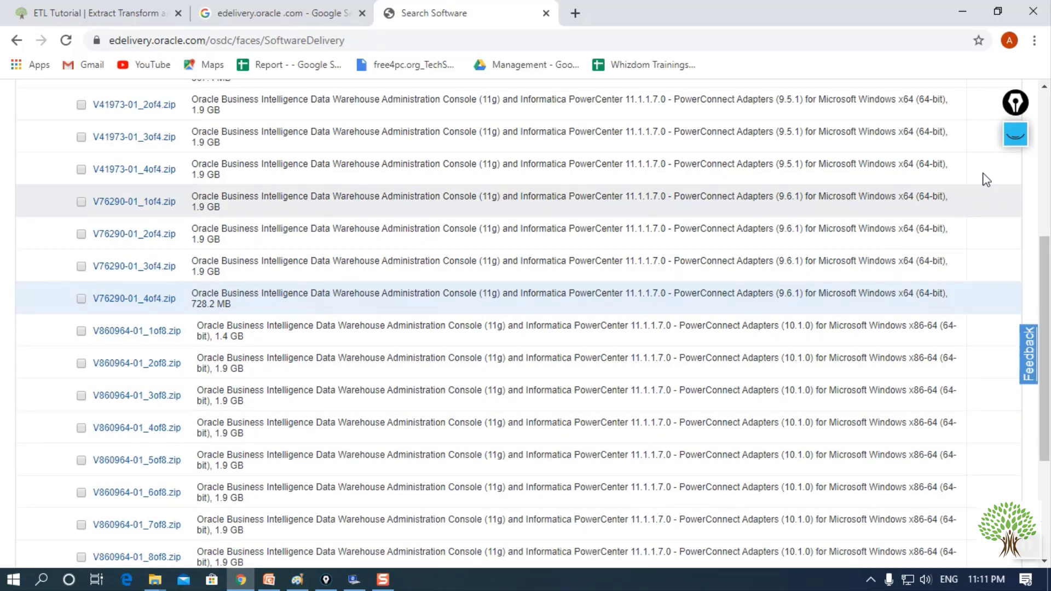
{"action": "left_click", "coordinate": [1016, 135]}
- Mark the four V76290-01 zip rows with pink ticks and a bracket, then clear the marks
{"action": "left_click", "coordinate": [1015, 180]}
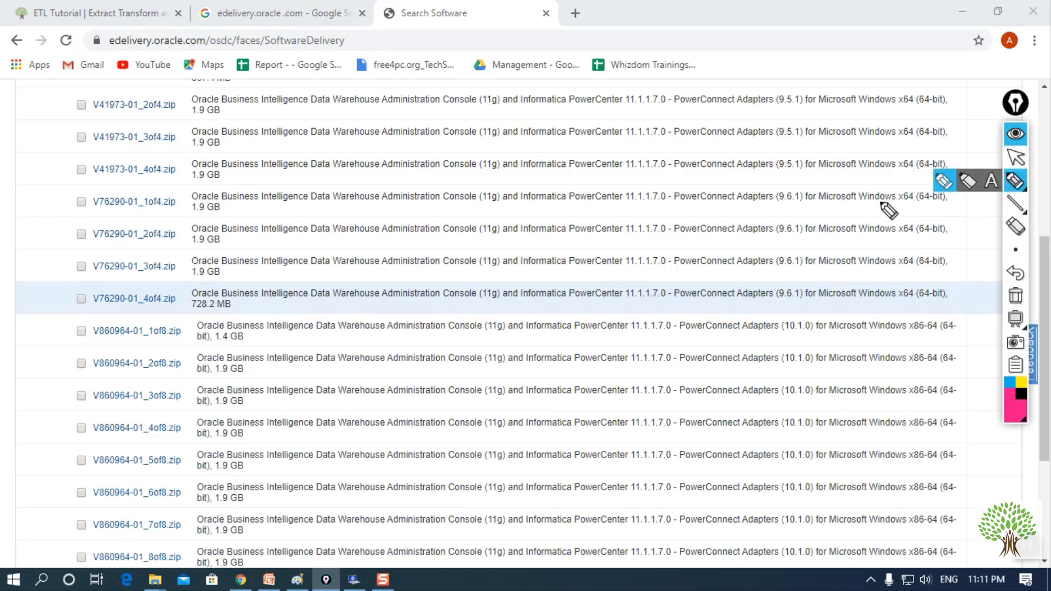
{"action": "left_click_drag", "start_coordinate": [803, 198], "coordinate": [848, 189]}
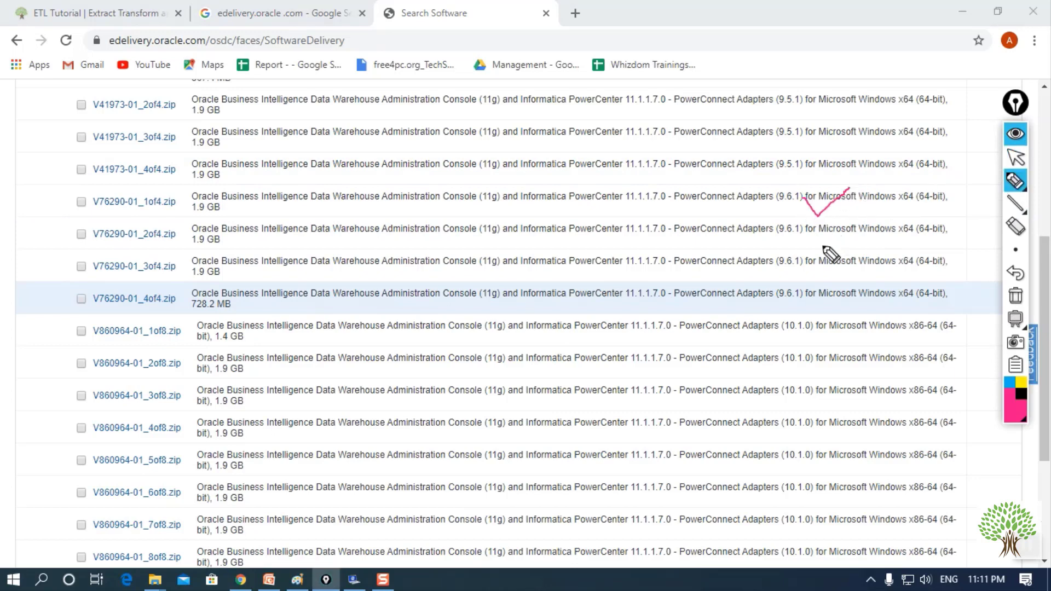
{"action": "left_click_drag", "start_coordinate": [819, 229], "coordinate": [859, 206]}
{"action": "left_click_drag", "start_coordinate": [820, 269], "coordinate": [867, 258]}
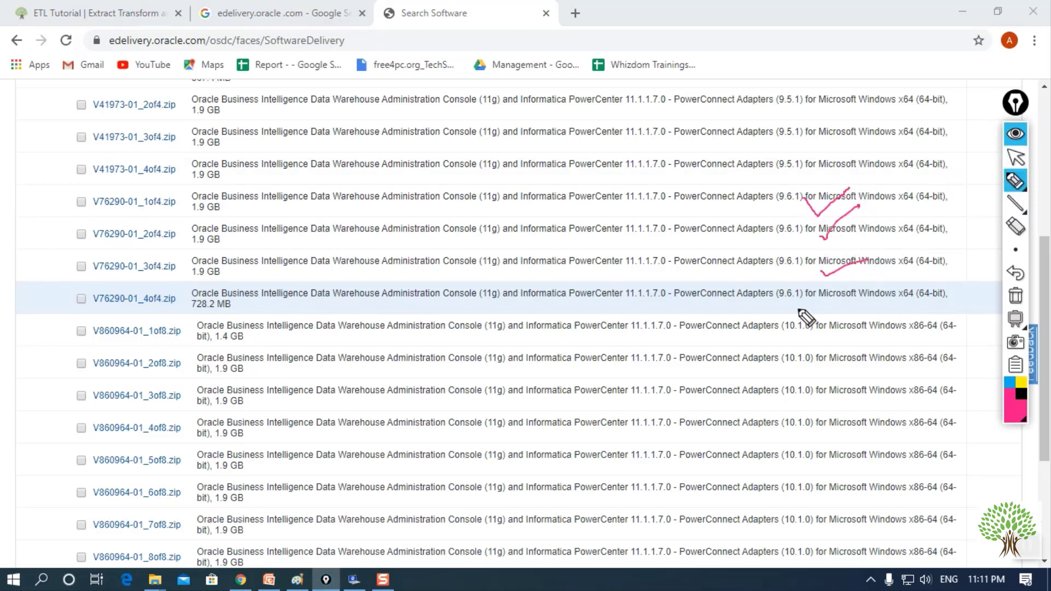
{"action": "left_click_drag", "start_coordinate": [799, 308], "coordinate": [853, 285]}
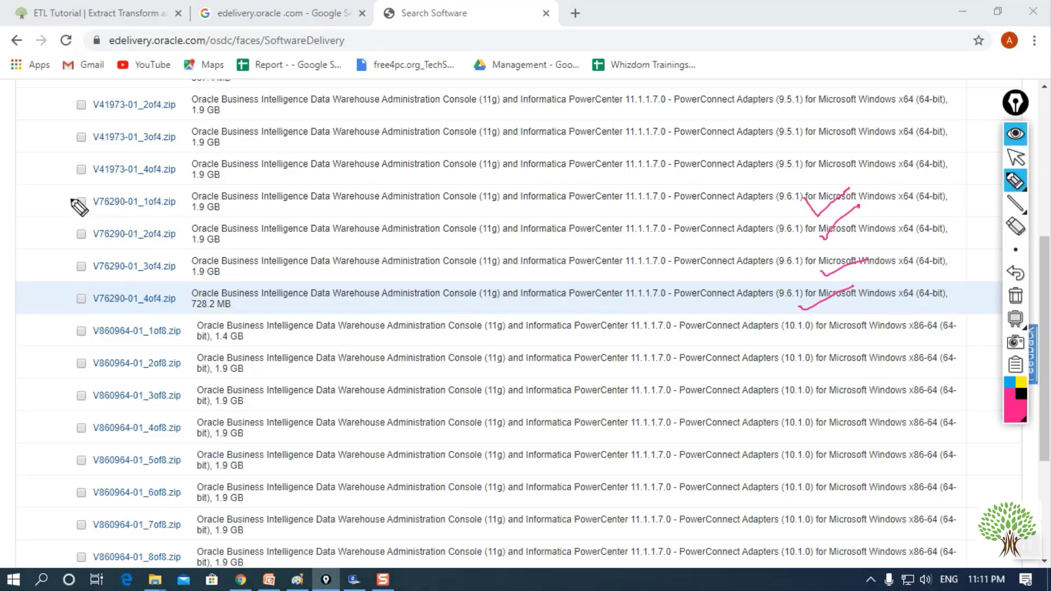
{"action": "mouse_move", "coordinate": [71, 197]}
{"action": "left_mouse_down"}
{"action": "mouse_move", "coordinate": [52, 204]}
{"action": "mouse_move", "coordinate": [55, 297]}
{"action": "mouse_move", "coordinate": [74, 298]}
{"action": "left_mouse_up"}
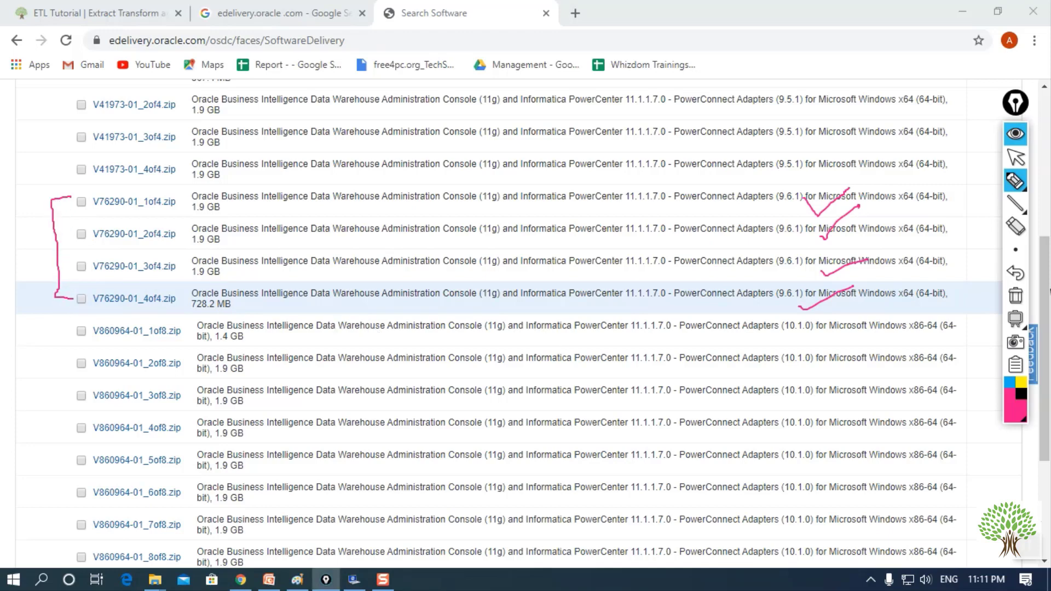
{"action": "left_click", "coordinate": [1017, 161]}
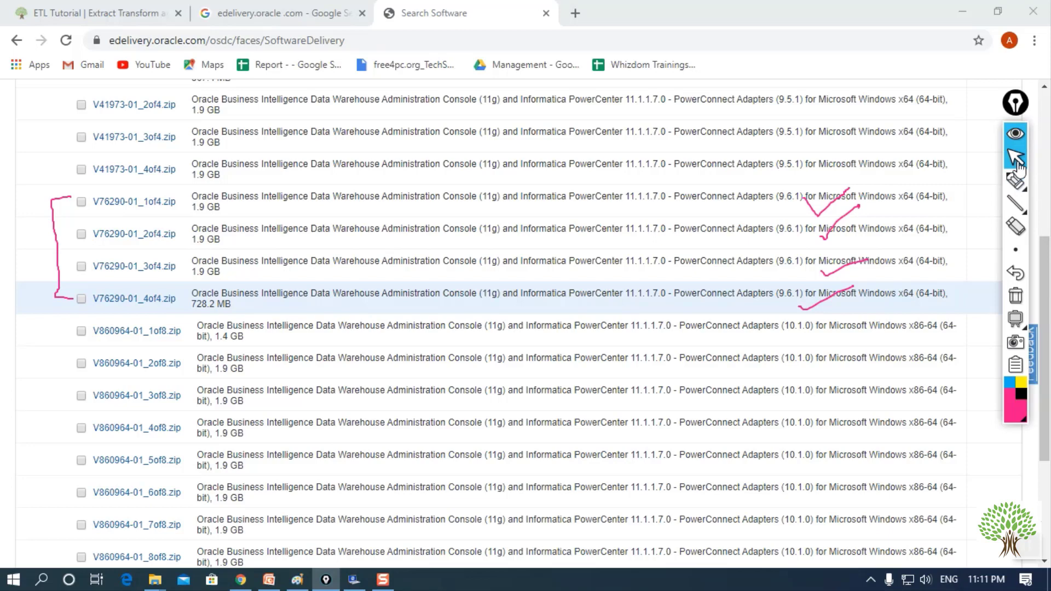
{"action": "left_click", "coordinate": [1016, 136]}
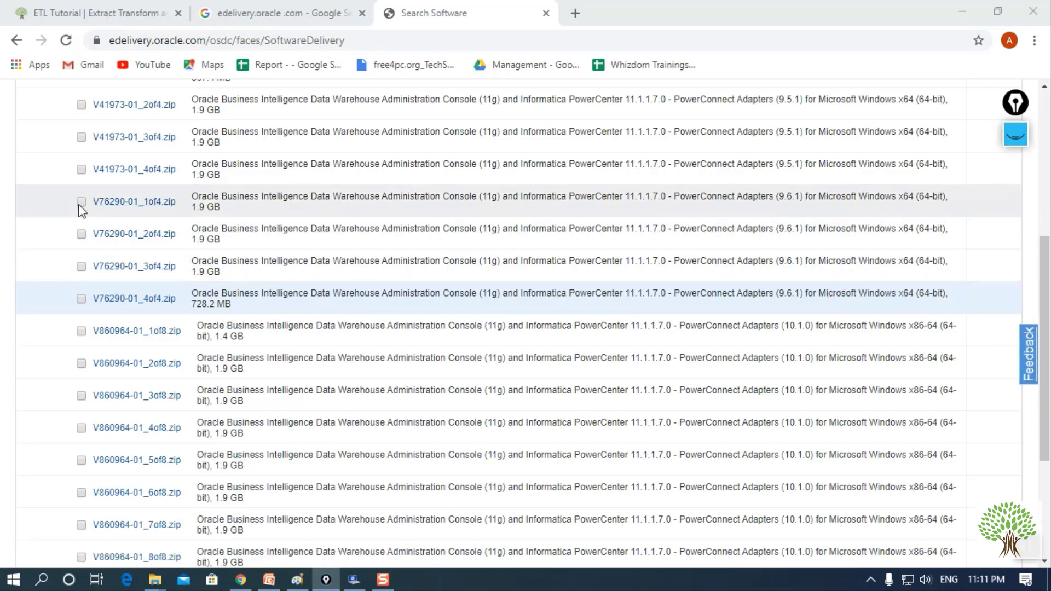
- Tick V76290-01_1of4, 2of4 and 3of4 for download
{"action": "left_click", "coordinate": [80, 202]}
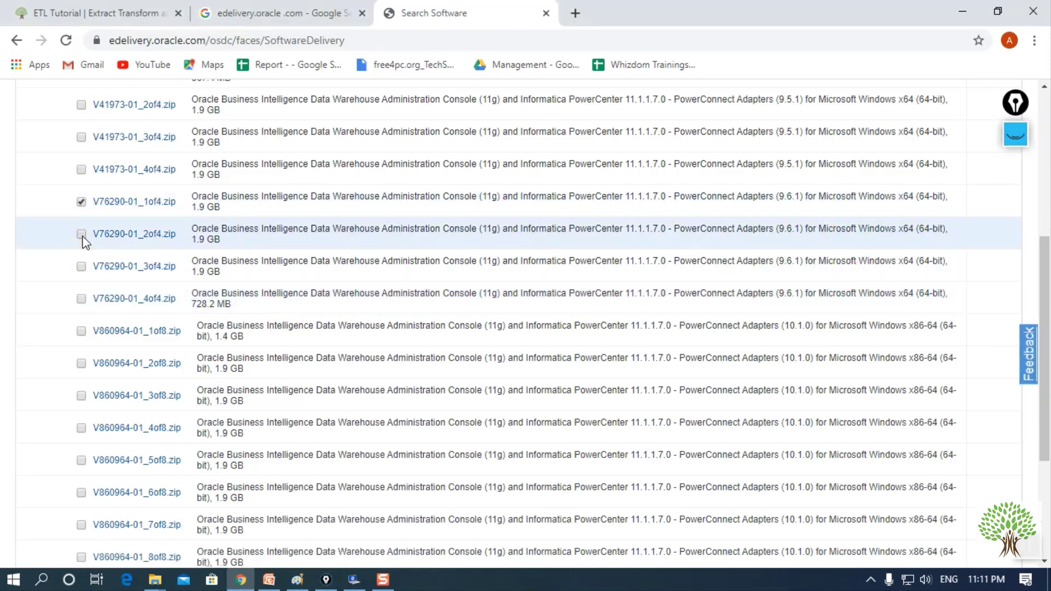
{"action": "left_click", "coordinate": [81, 234]}
{"action": "left_click", "coordinate": [80, 267]}
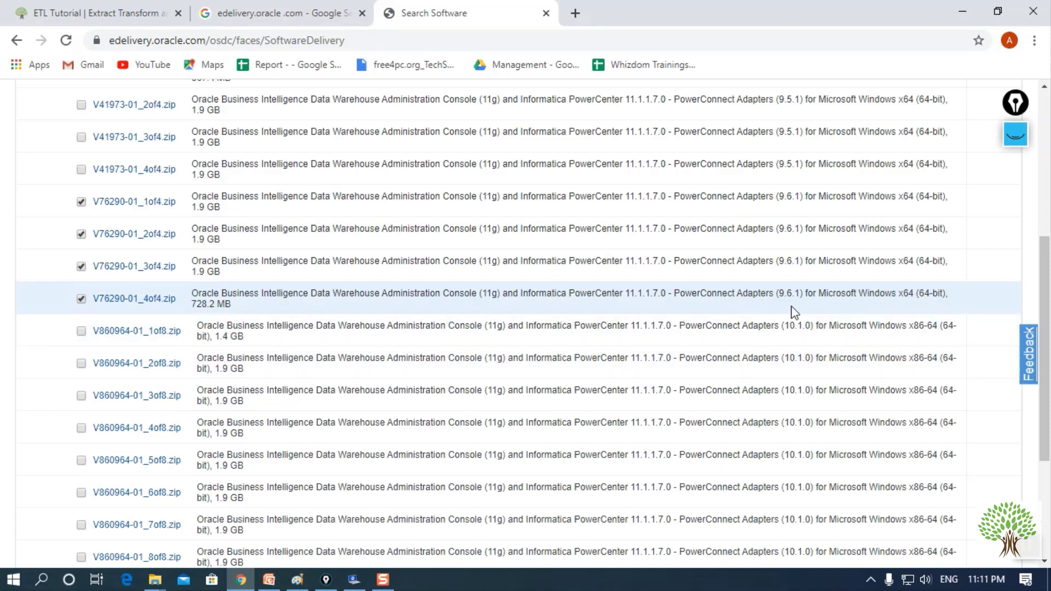
{"action": "scroll", "coordinate": [821, 336], "scroll_direction": "down", "scroll_amount": 4}
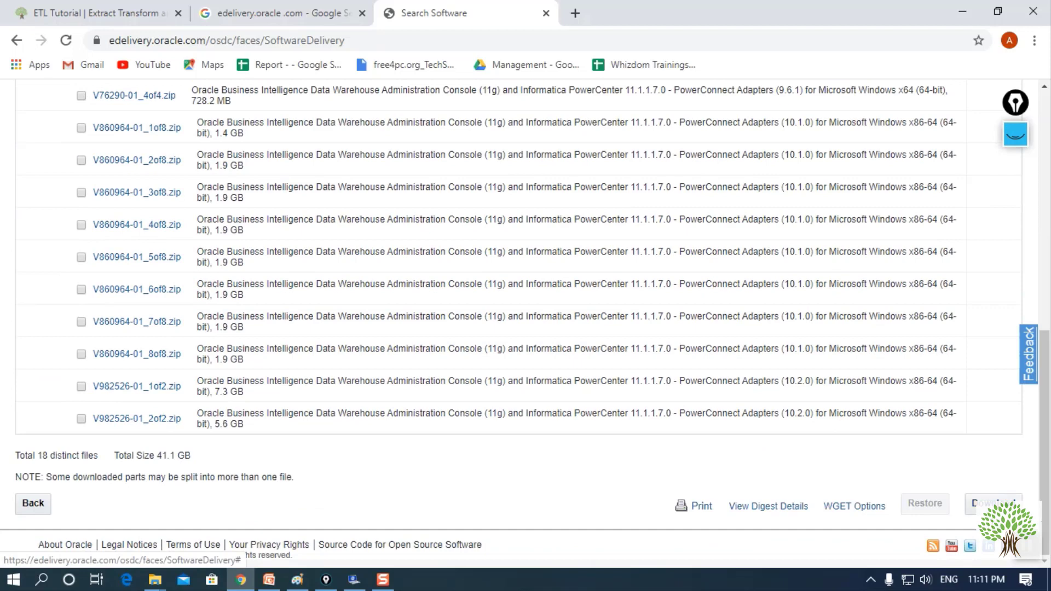
- Download the selected files, which fetches the Oracle_SSN_DLM download manager .exe
{"action": "left_click", "coordinate": [996, 503]}
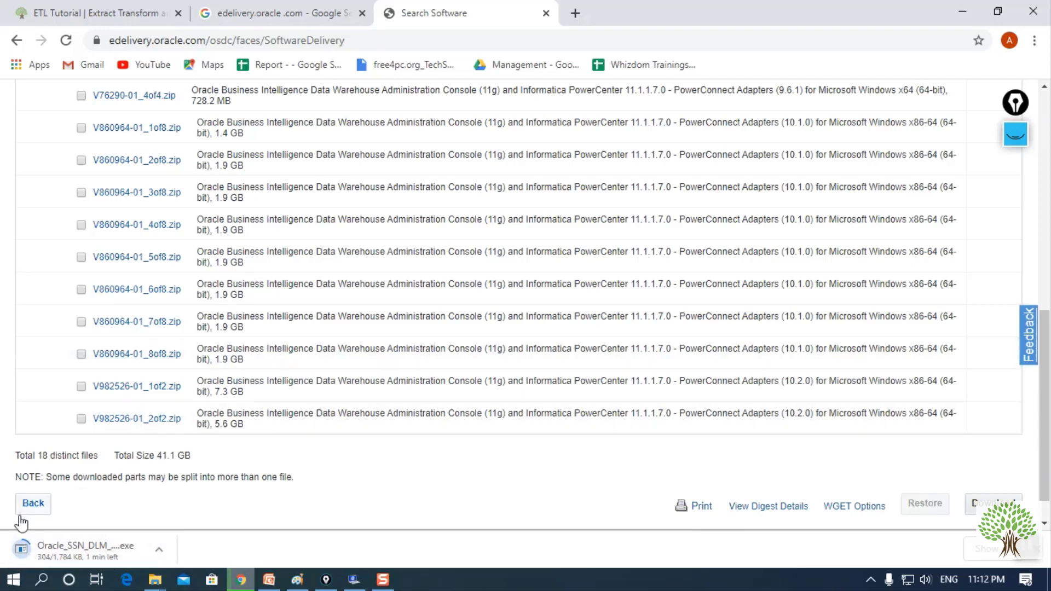
{"action": "scroll", "coordinate": [201, 277], "scroll_direction": "up", "scroll_amount": 5}
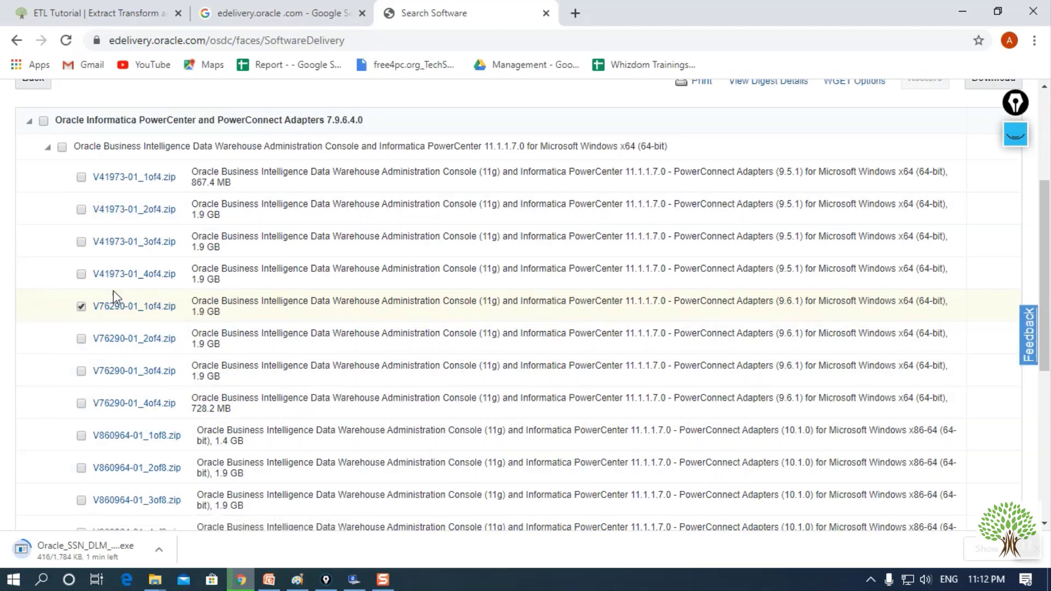
- Untick the V76290-01_1of4 part so no download files remain selected
{"action": "scroll", "coordinate": [171, 380], "scroll_direction": "up", "scroll_amount": 4}
{"action": "scroll", "coordinate": [175, 380], "scroll_direction": "down", "scroll_amount": 4}
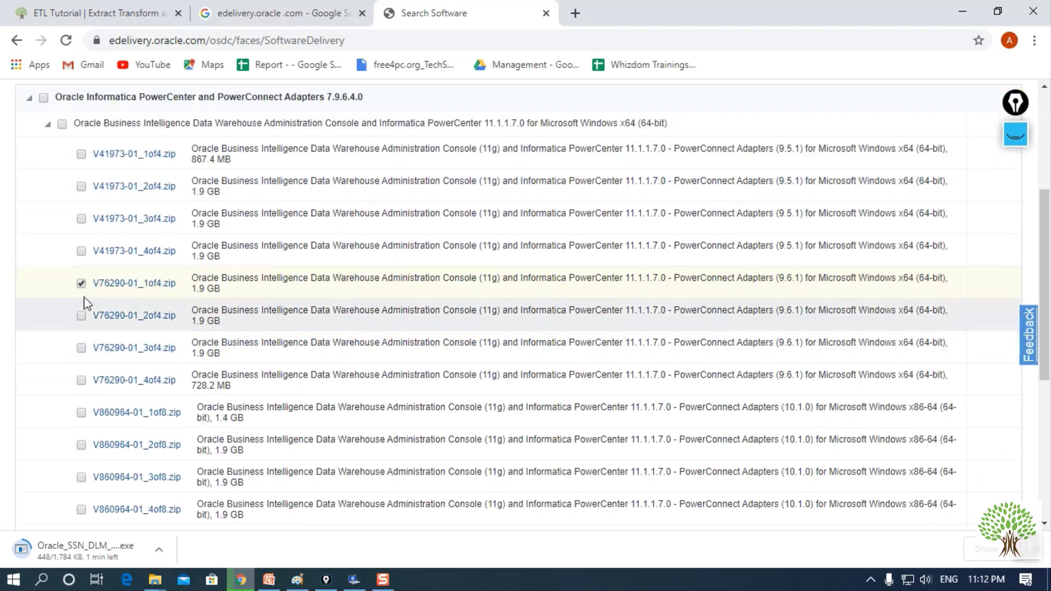
{"action": "left_click", "coordinate": [81, 284]}
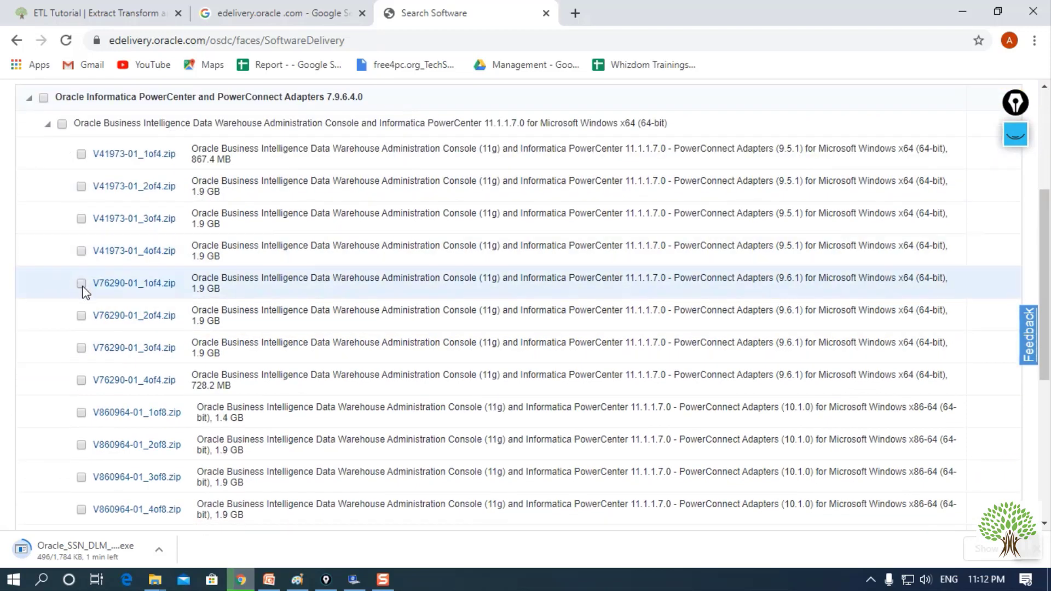
{"action": "scroll", "coordinate": [276, 306], "scroll_direction": "down", "scroll_amount": 4}
- Switch to PowerPoint's 'System requirements to install Powercenter Informatica' slide
{"action": "scroll", "coordinate": [277, 325], "scroll_direction": "down", "scroll_amount": 2}
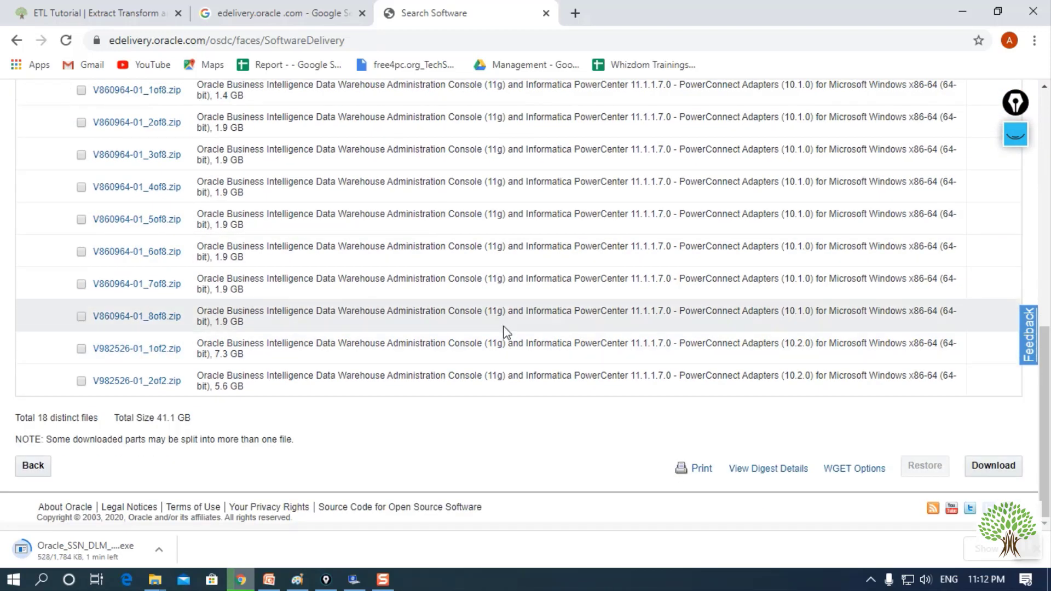
{"action": "scroll", "coordinate": [612, 363], "scroll_direction": "up", "scroll_amount": 6}
{"action": "scroll", "coordinate": [615, 363], "scroll_direction": "down", "scroll_amount": 6}
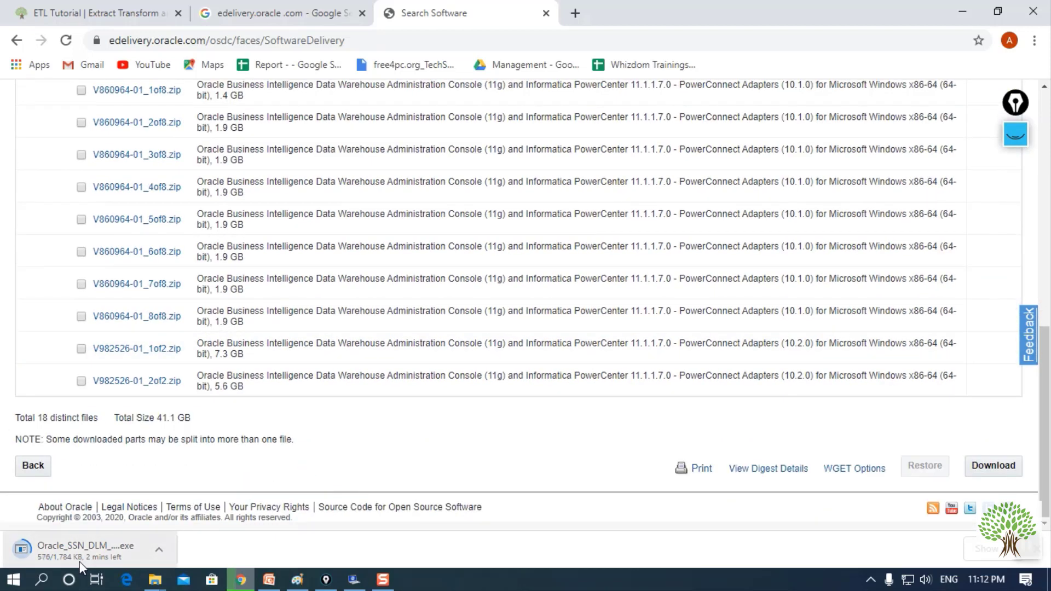
{"action": "scroll", "coordinate": [274, 454], "scroll_direction": "up", "scroll_amount": 6}
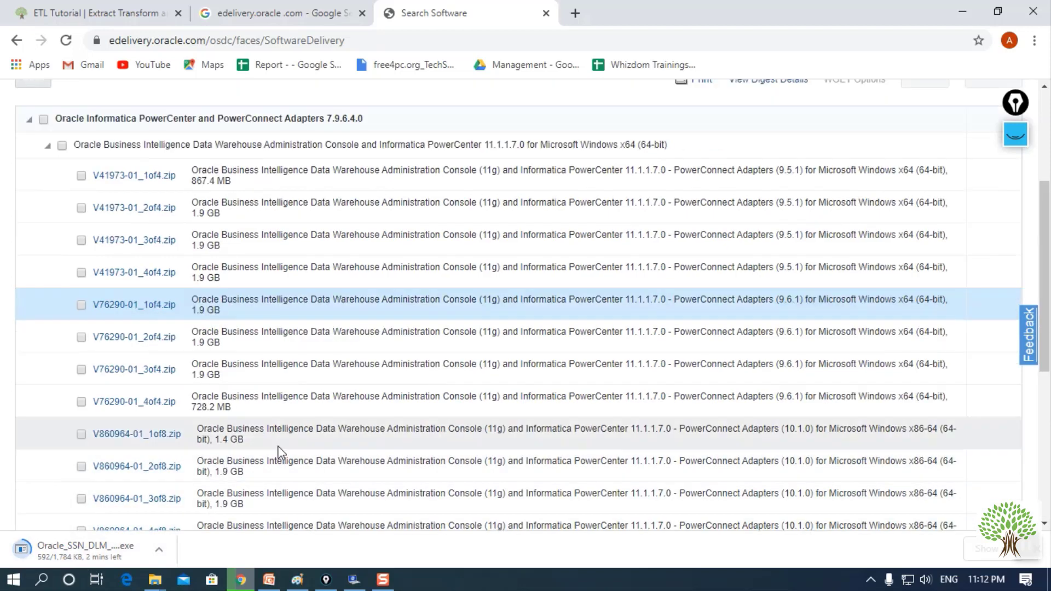
{"action": "scroll", "coordinate": [389, 465], "scroll_direction": "down", "scroll_amount": 1}
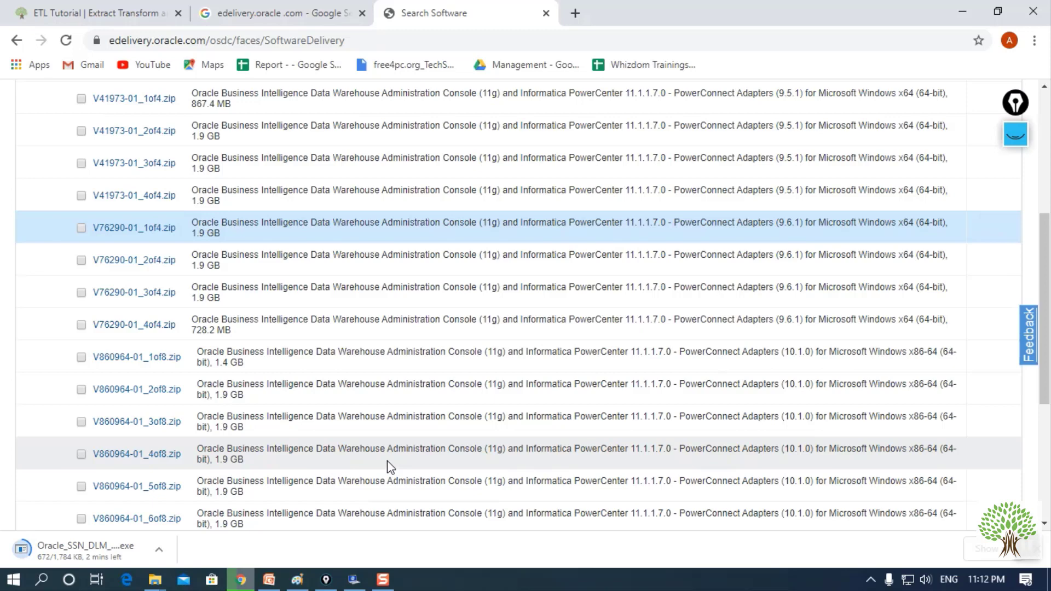
{"action": "scroll", "coordinate": [387, 461], "scroll_direction": "down", "scroll_amount": 4}
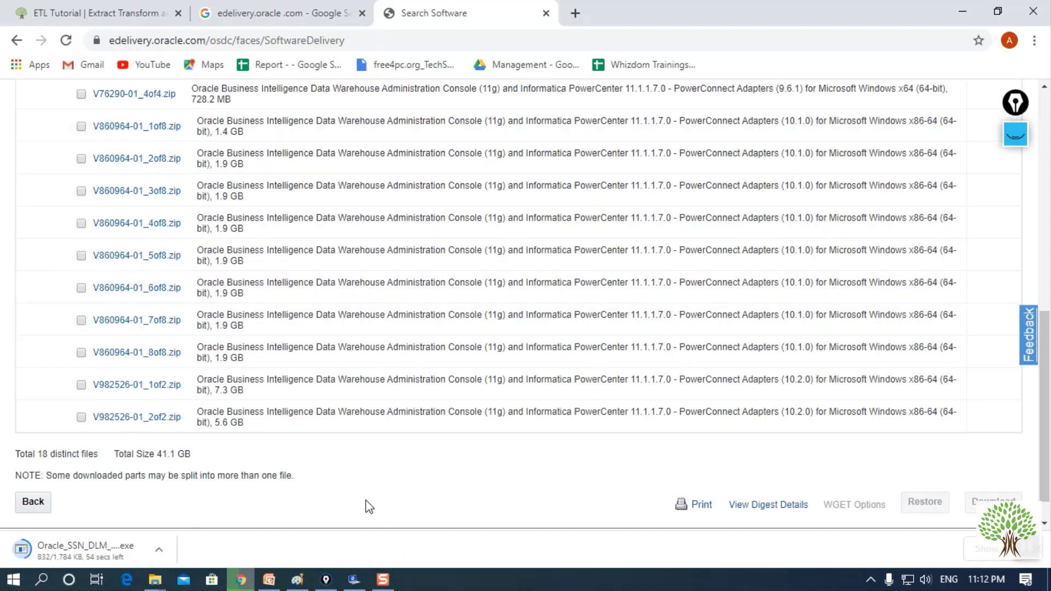
{"action": "left_click", "coordinate": [269, 579]}
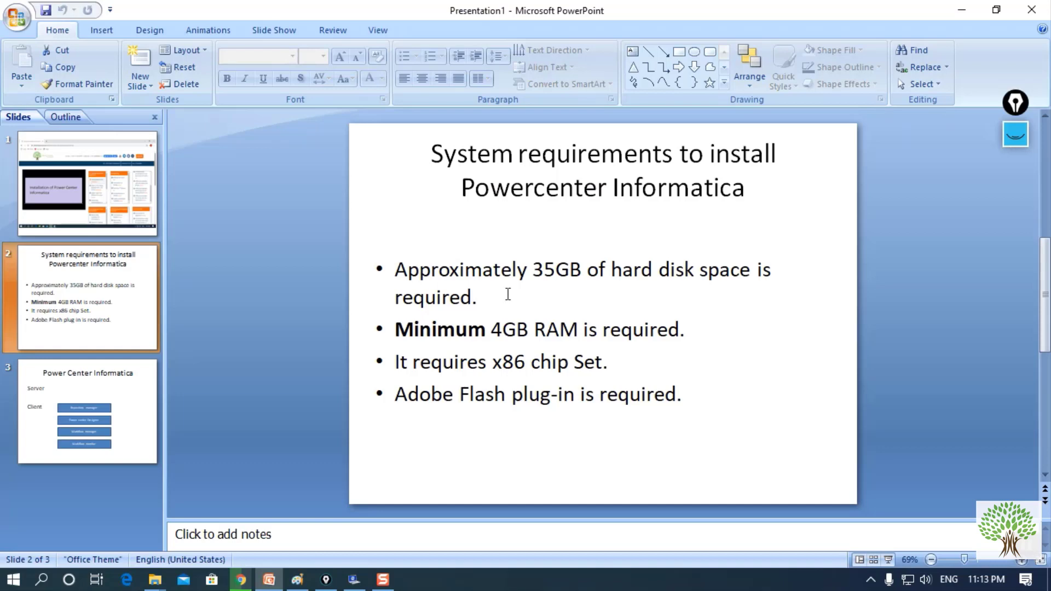
{"action": "left_click_drag", "start_coordinate": [536, 270], "coordinate": [596, 271]}
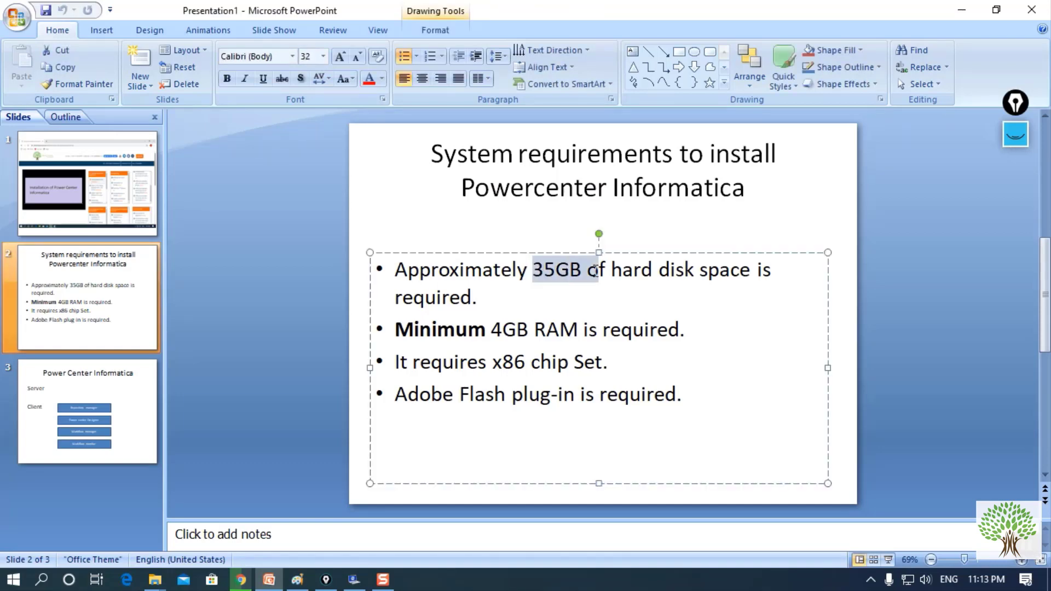
{"action": "left_click", "coordinate": [654, 279]}
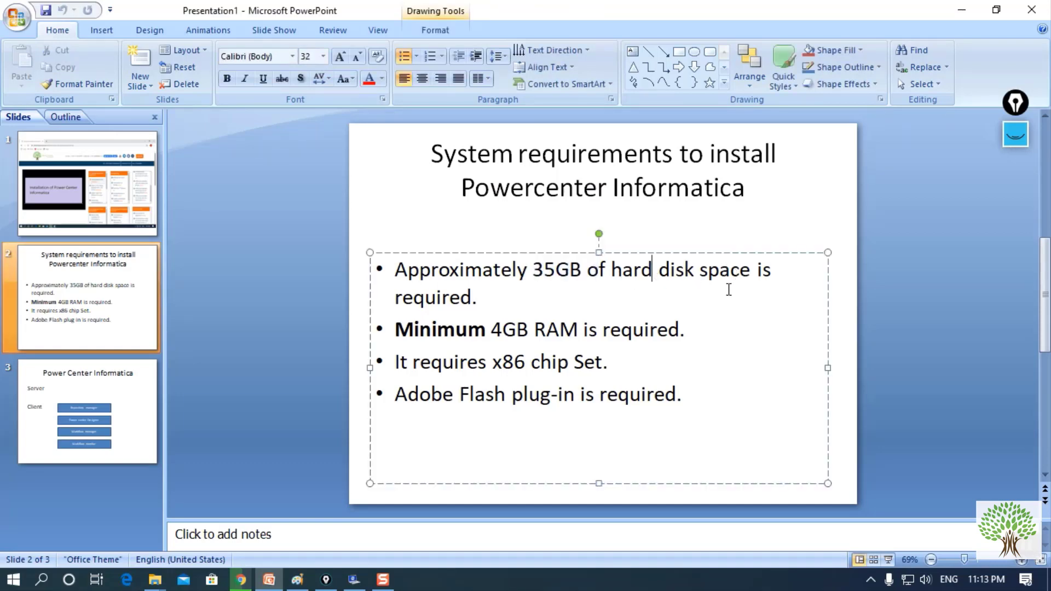
{"action": "left_click_drag", "start_coordinate": [536, 332], "coordinate": [473, 333]}
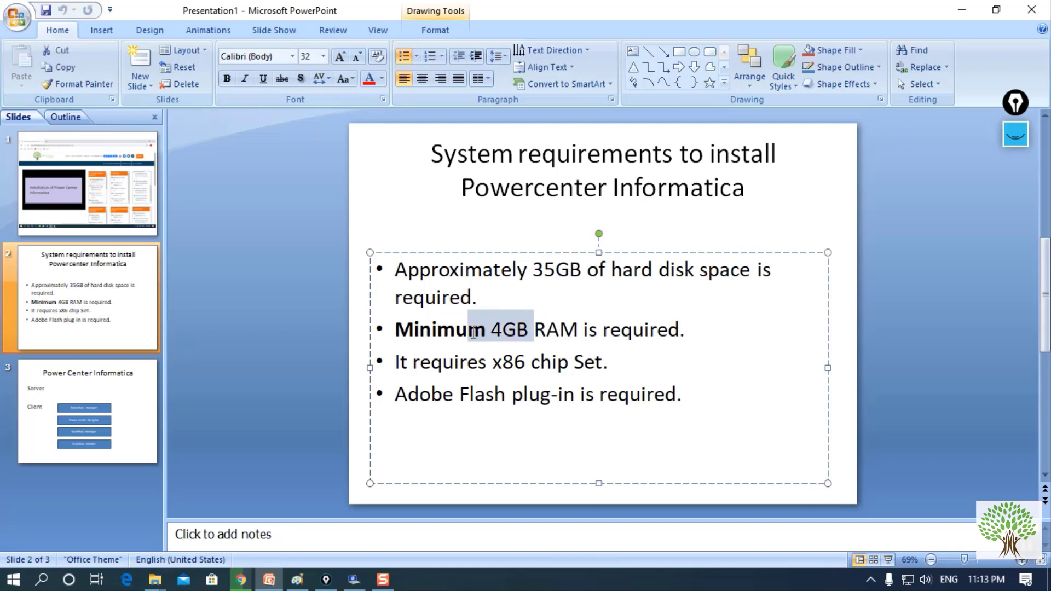
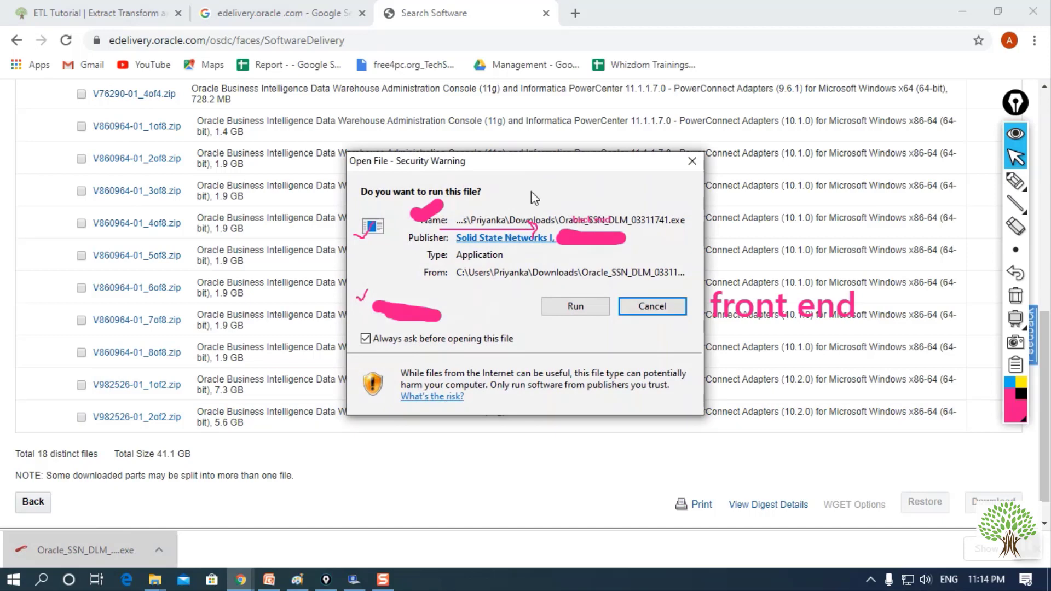
- Clear the screen annotations and run the downloaded Oracle download manager from the security warning
{"action": "left_click", "coordinate": [1015, 296]}
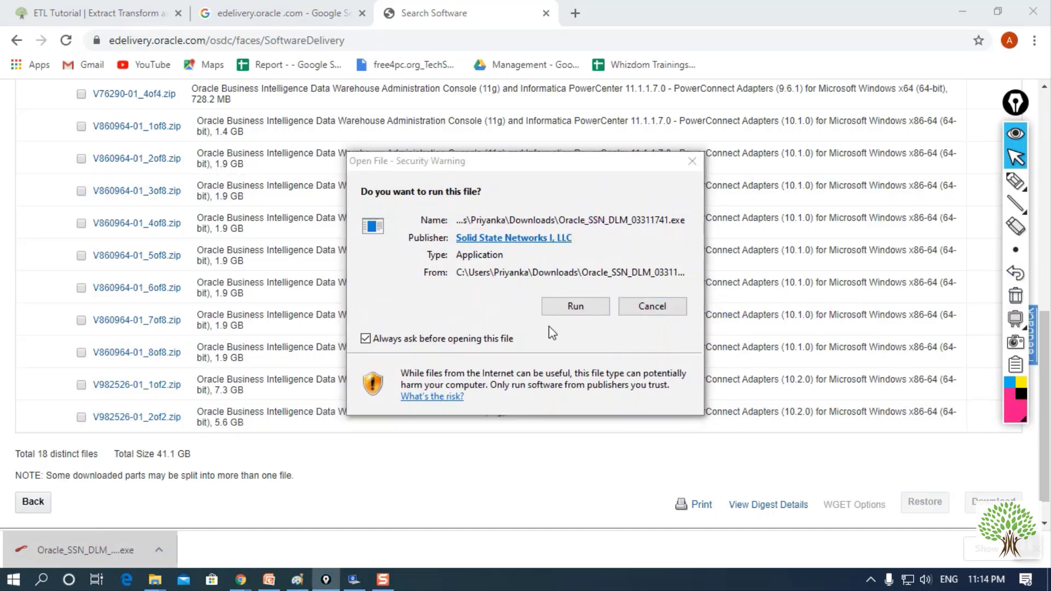
{"action": "left_click", "coordinate": [571, 310]}
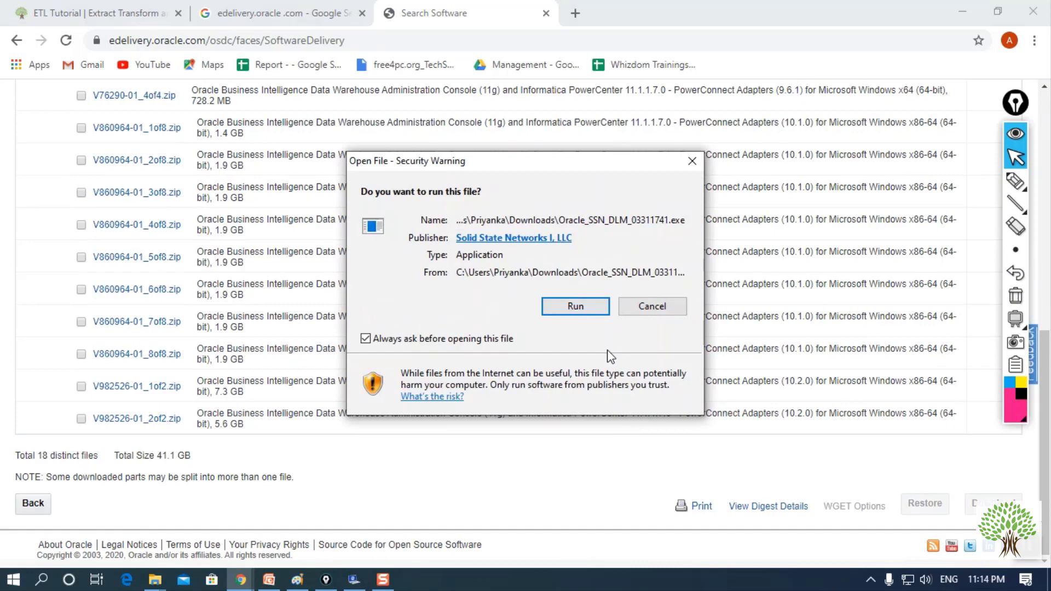
{"action": "left_click", "coordinate": [577, 304]}
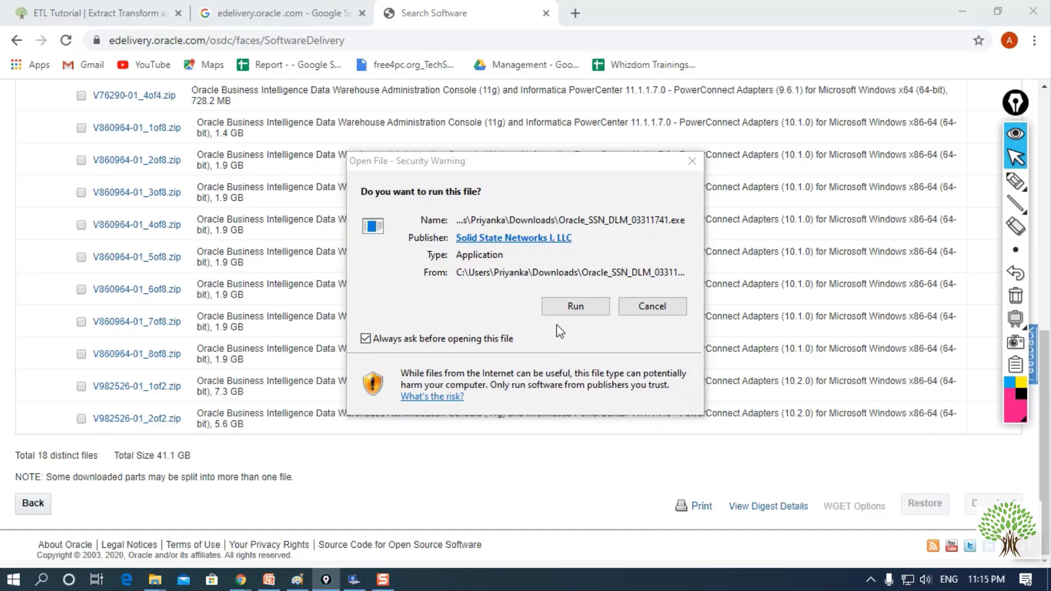
{"action": "left_click", "coordinate": [575, 306]}
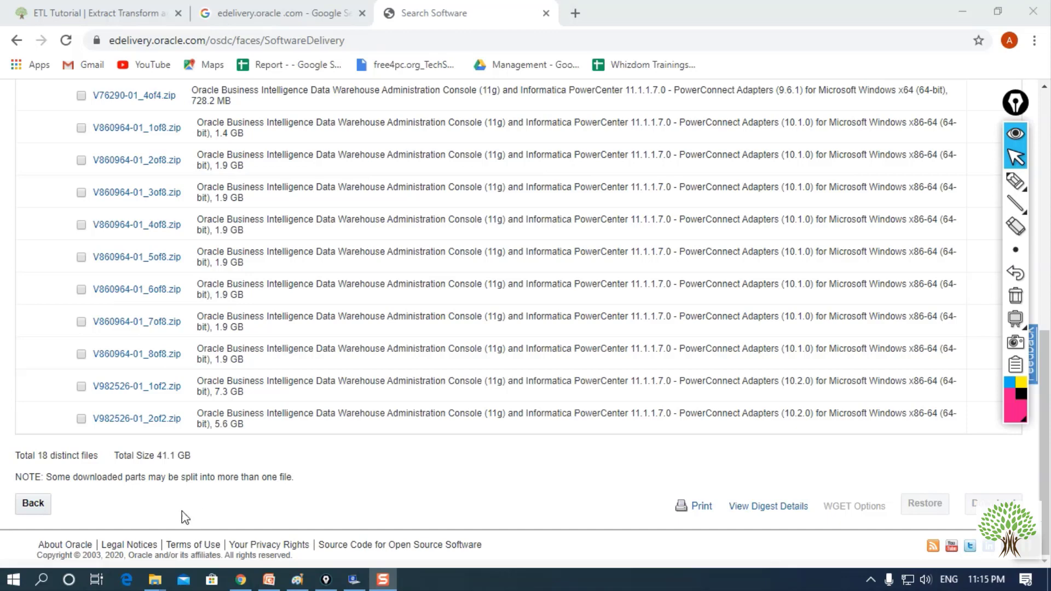
- Bring the backup informatica folder forward, select its four V76290 archive parts, and refresh the view
{"action": "mouse_move", "coordinate": [155, 579]}
{"action": "left_click", "coordinate": [110, 529]}
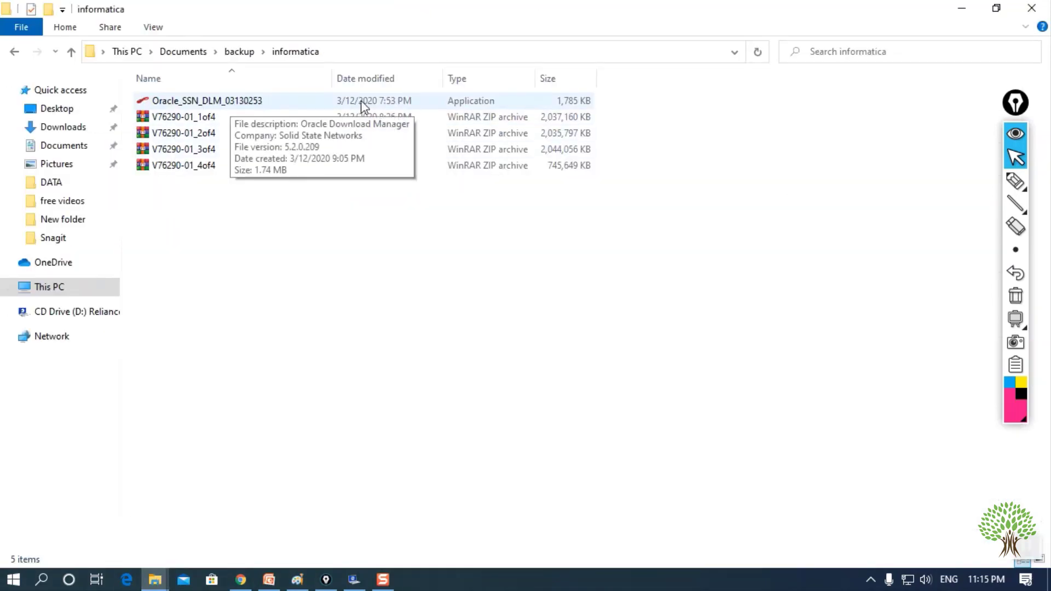
{"action": "left_click_drag", "start_coordinate": [216, 199], "coordinate": [208, 117]}
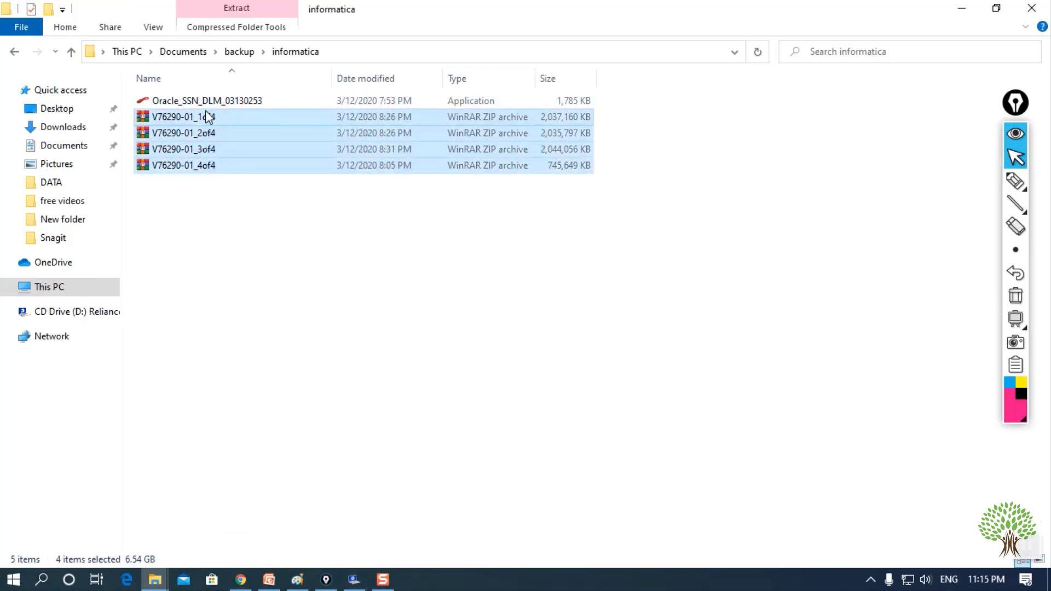
{"action": "left_click", "coordinate": [280, 261]}
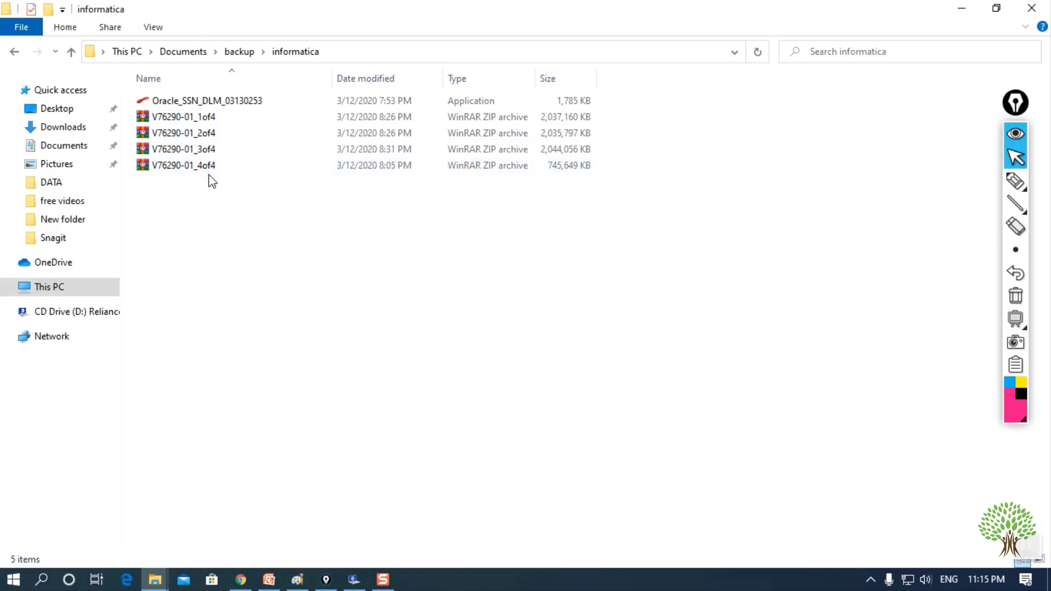
{"action": "left_click", "coordinate": [292, 55]}
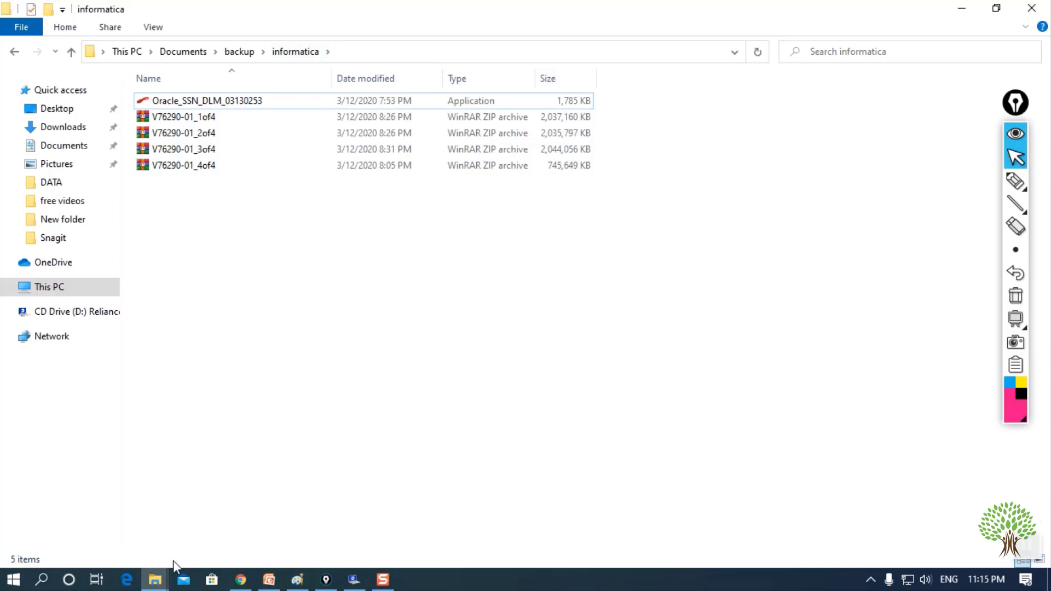
- Check the Downloads informatica window, then return to the backup informatica folder
{"action": "left_click", "coordinate": [155, 583]}
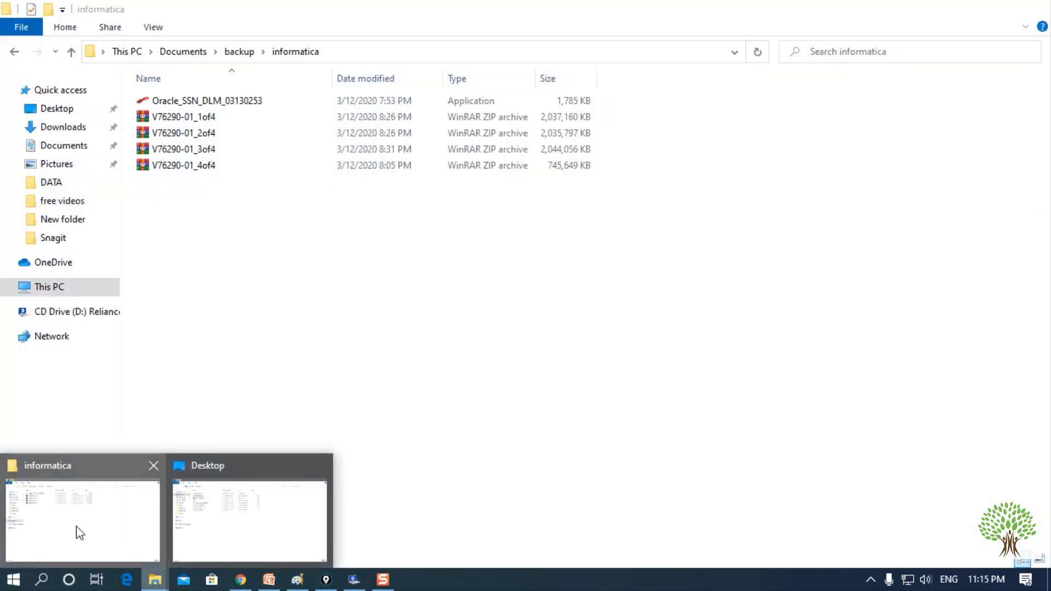
{"action": "left_click", "coordinate": [78, 534]}
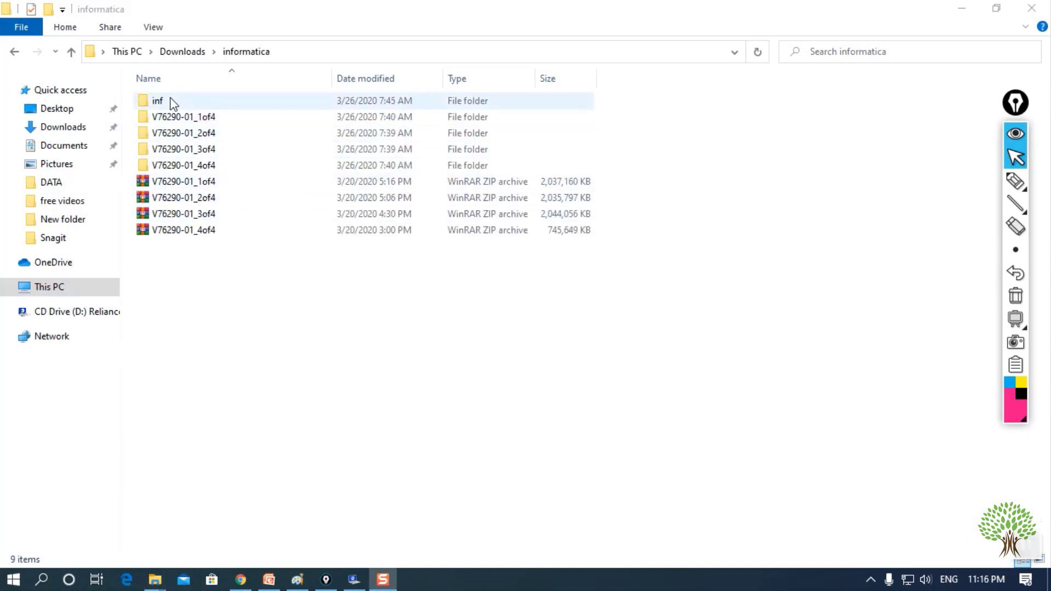
{"action": "left_click", "coordinate": [243, 53]}
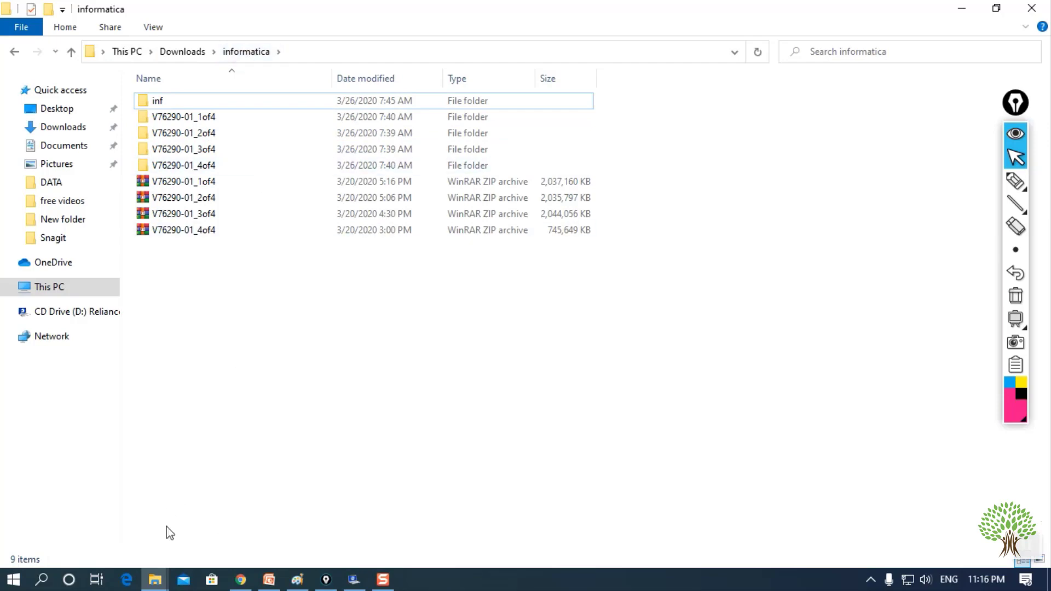
{"action": "mouse_move", "coordinate": [154, 579]}
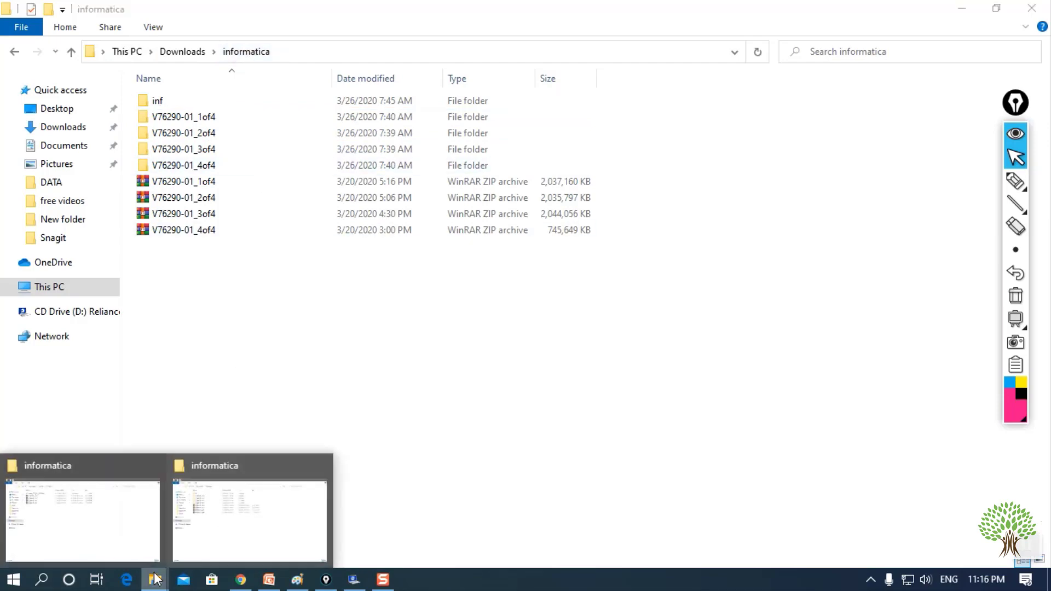
{"action": "left_click", "coordinate": [117, 530]}
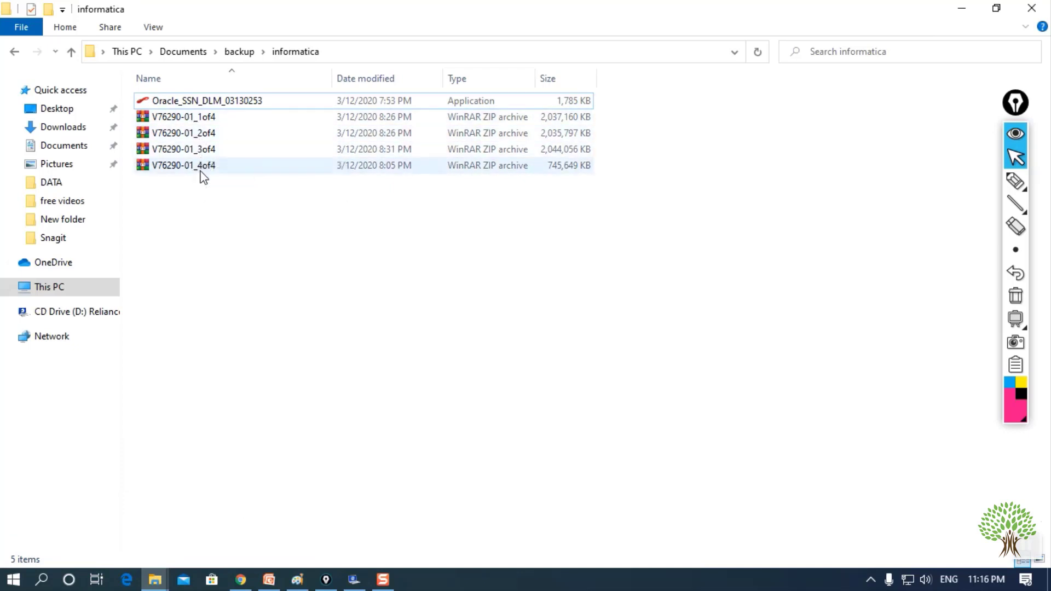
- Extract V76290-01_1of4 into its own V76290-01_1of4 folder
{"action": "left_click", "coordinate": [197, 122]}
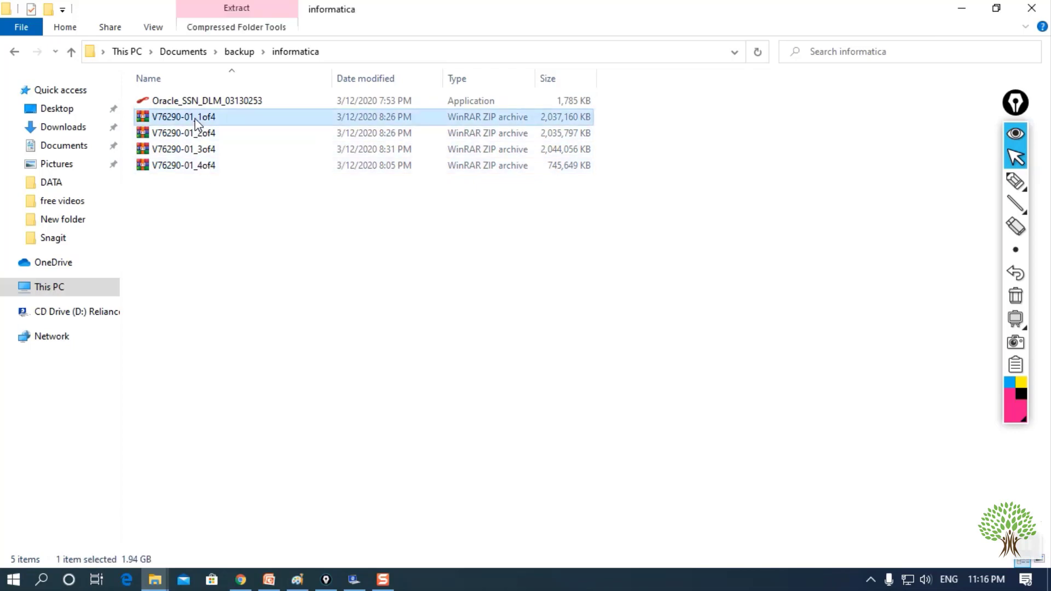
{"action": "right_click", "coordinate": [197, 122]}
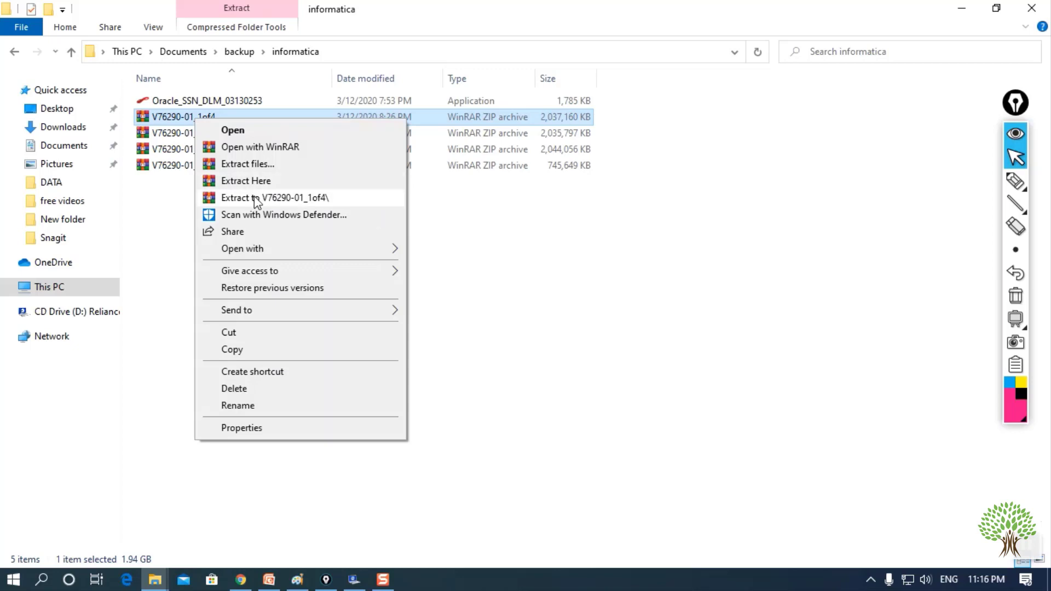
{"action": "left_click", "coordinate": [364, 198]}
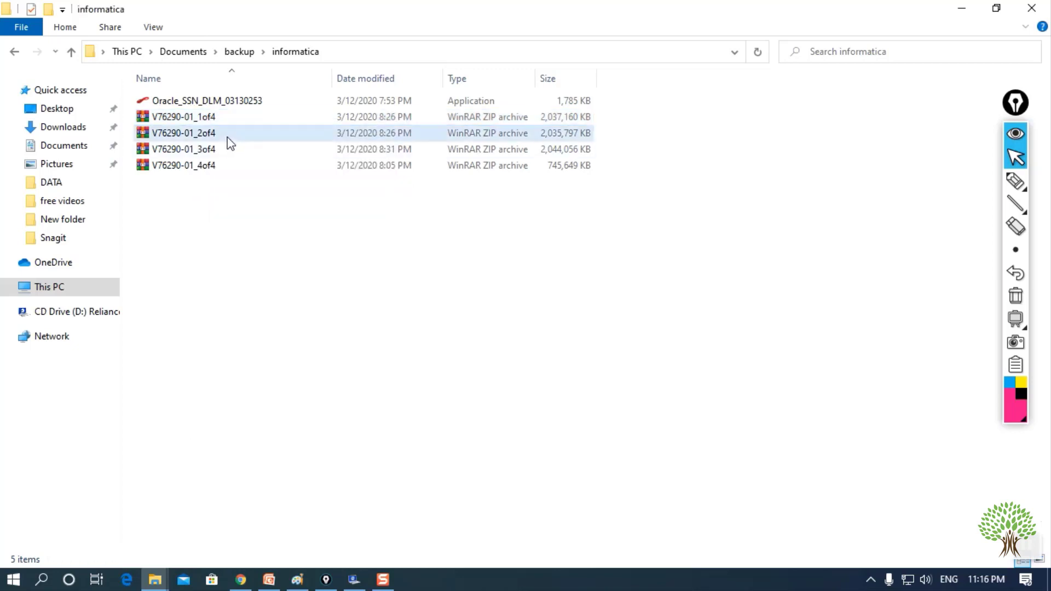
- Switch to the Downloads informatica folder holding the extracted V76290-01 part folders
{"action": "left_click", "coordinate": [227, 153]}
{"action": "left_click", "coordinate": [232, 165]}
{"action": "left_click", "coordinate": [251, 295]}
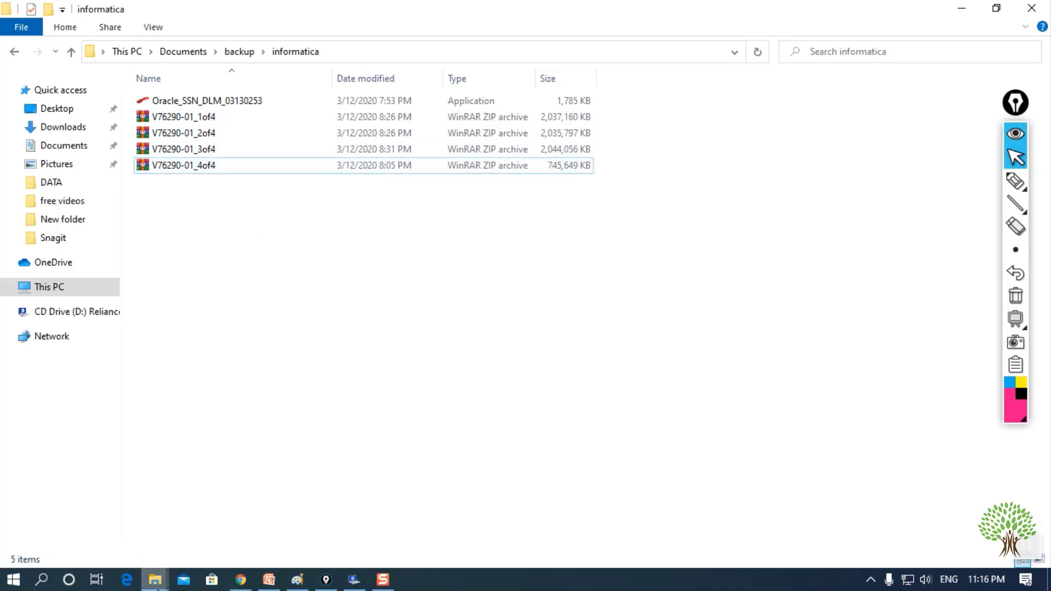
{"action": "left_click", "coordinate": [155, 580]}
{"action": "left_click", "coordinate": [199, 555]}
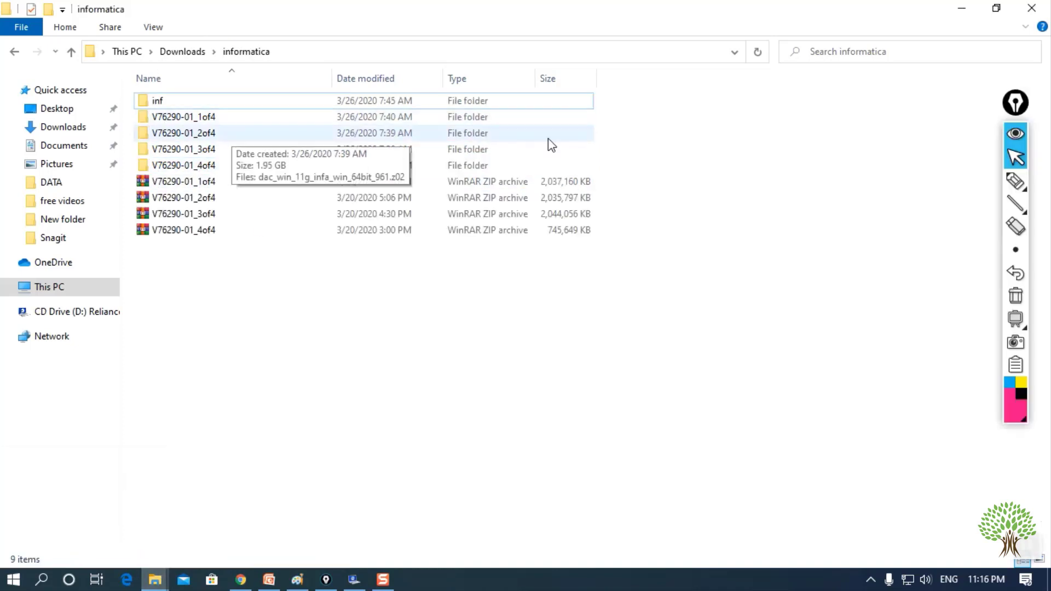
{"action": "left_click_drag", "start_coordinate": [642, 113], "coordinate": [437, 169]}
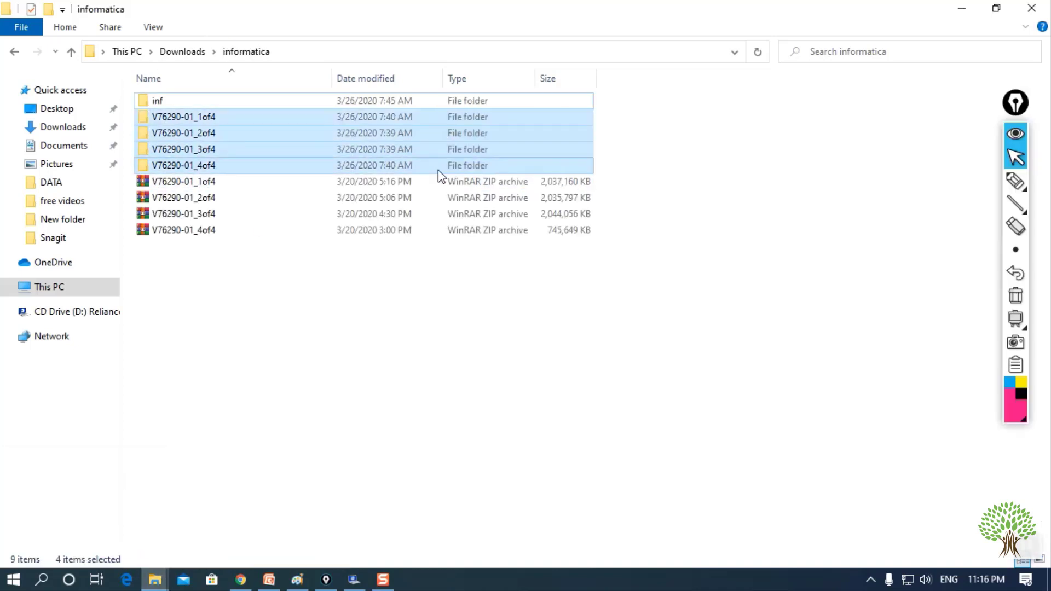
{"action": "left_click", "coordinate": [726, 172]}
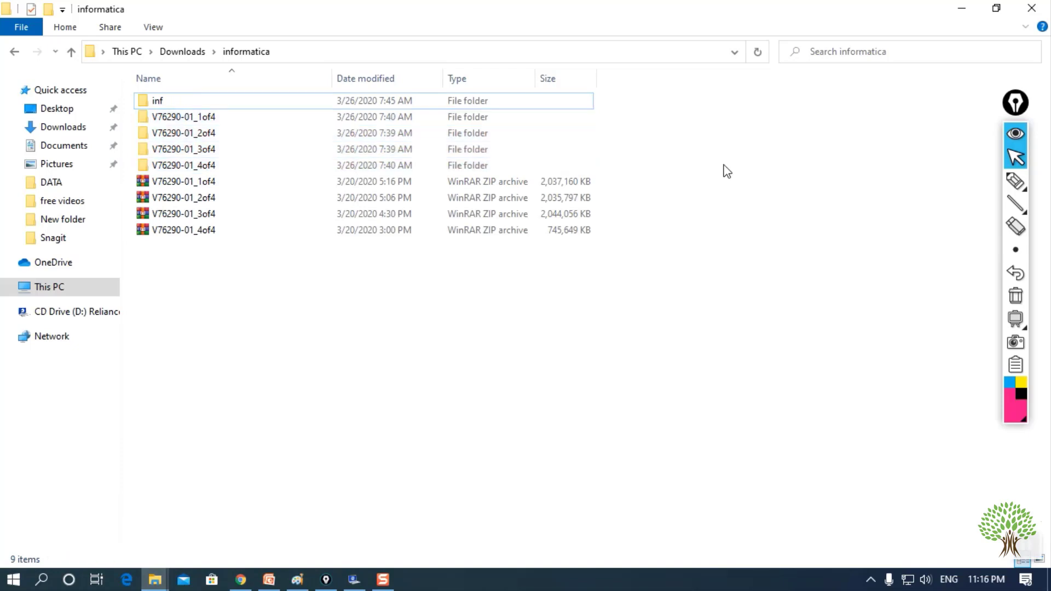
{"action": "double_click", "coordinate": [262, 120]}
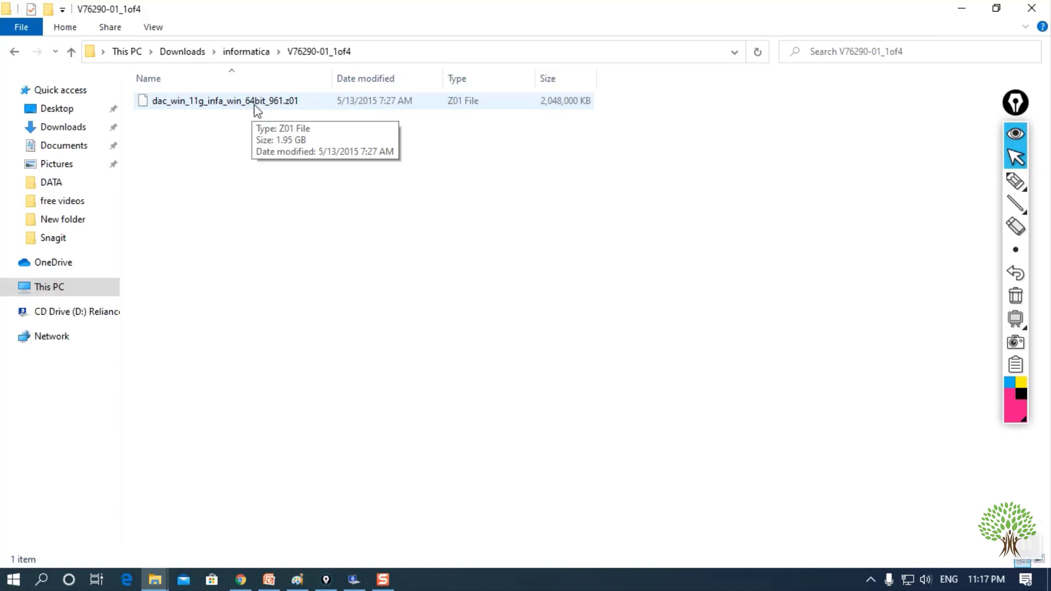
{"action": "left_click", "coordinate": [15, 52]}
{"action": "double_click", "coordinate": [228, 118]}
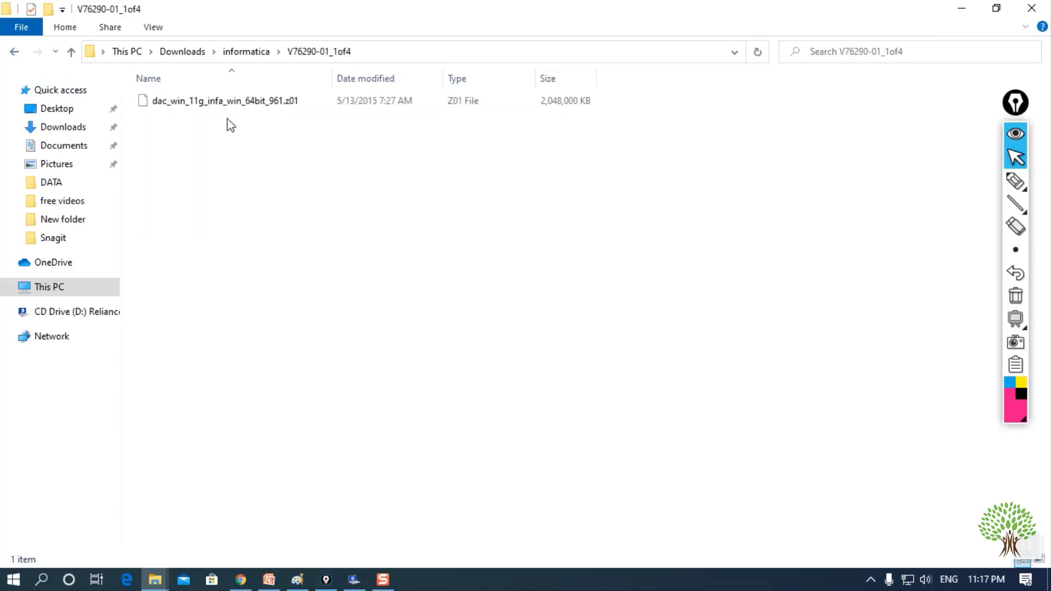
{"action": "left_click", "coordinate": [223, 107]}
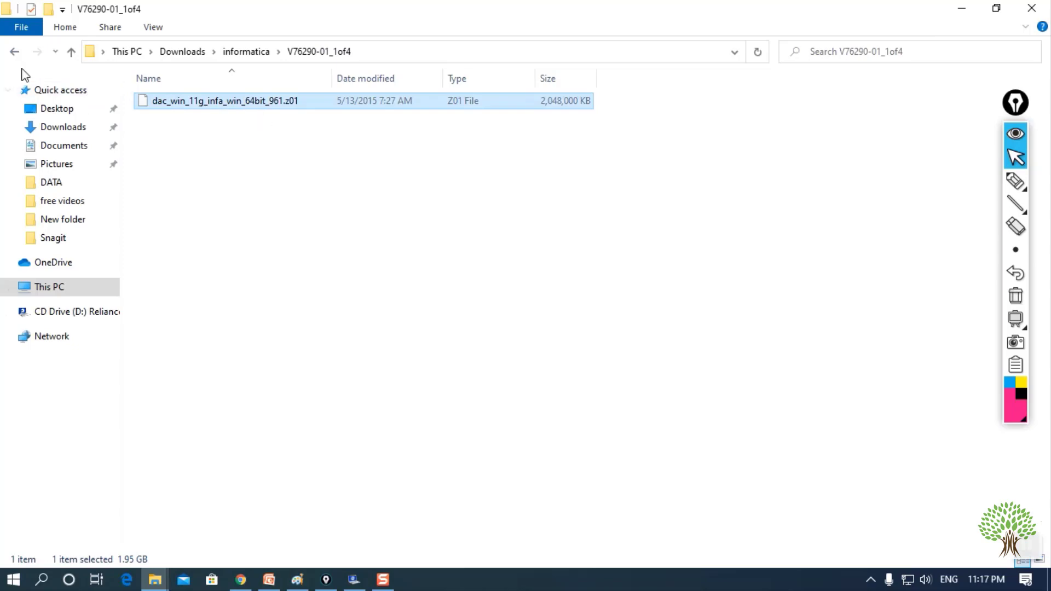
{"action": "left_click", "coordinate": [14, 53]}
{"action": "double_click", "coordinate": [184, 132]}
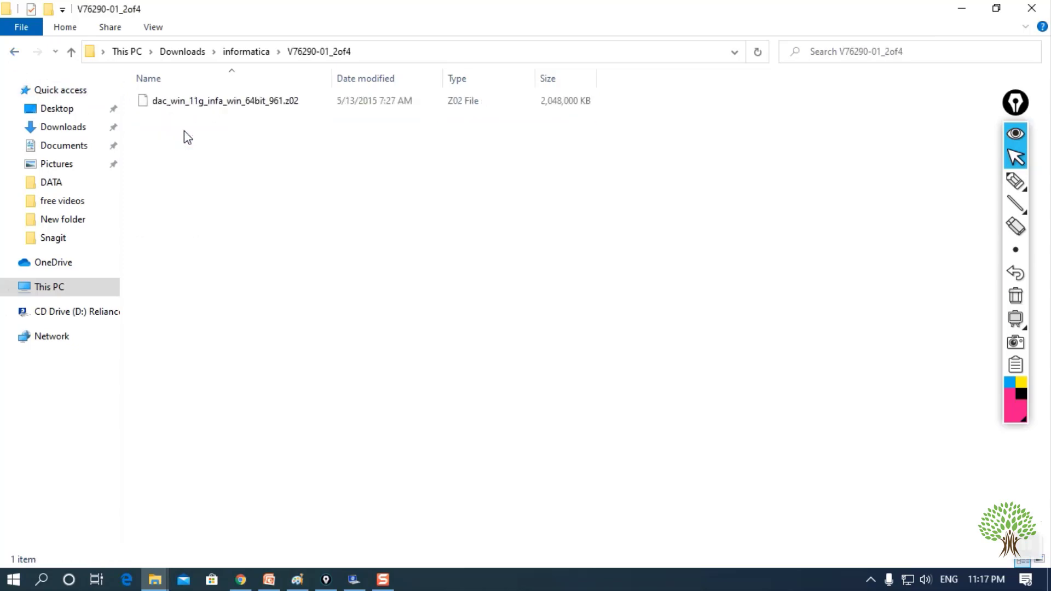
{"action": "left_click", "coordinate": [208, 104]}
{"action": "double_click", "coordinate": [208, 104]}
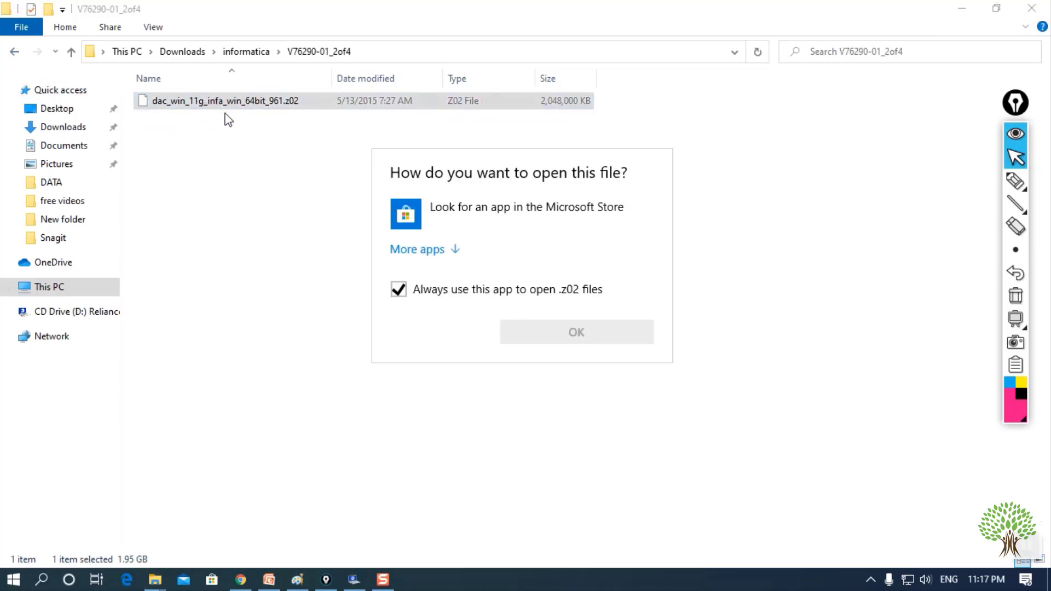
{"action": "left_click", "coordinate": [696, 186]}
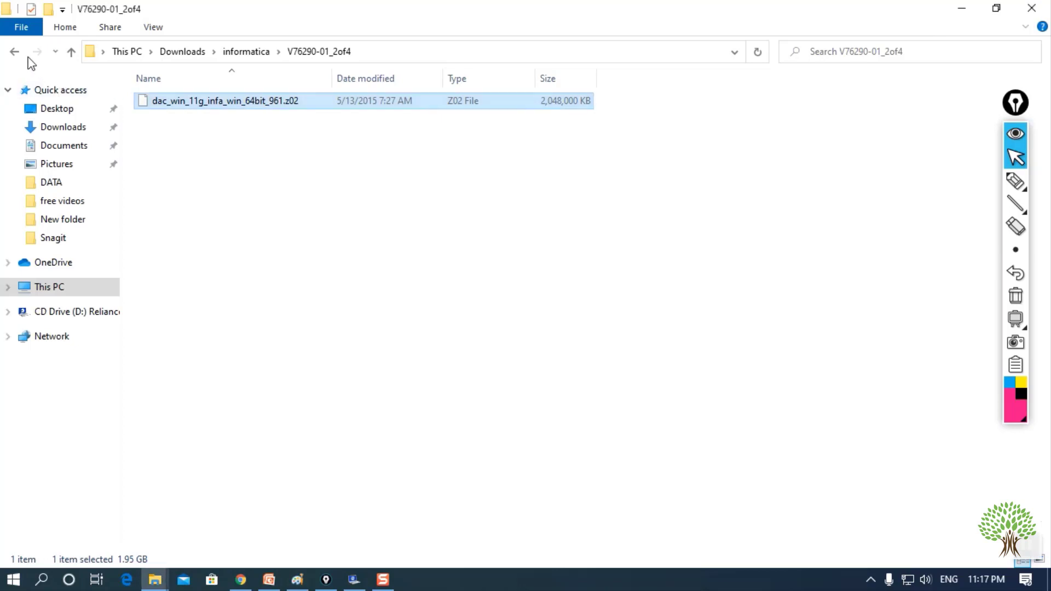
{"action": "left_click", "coordinate": [15, 51]}
{"action": "double_click", "coordinate": [345, 150]}
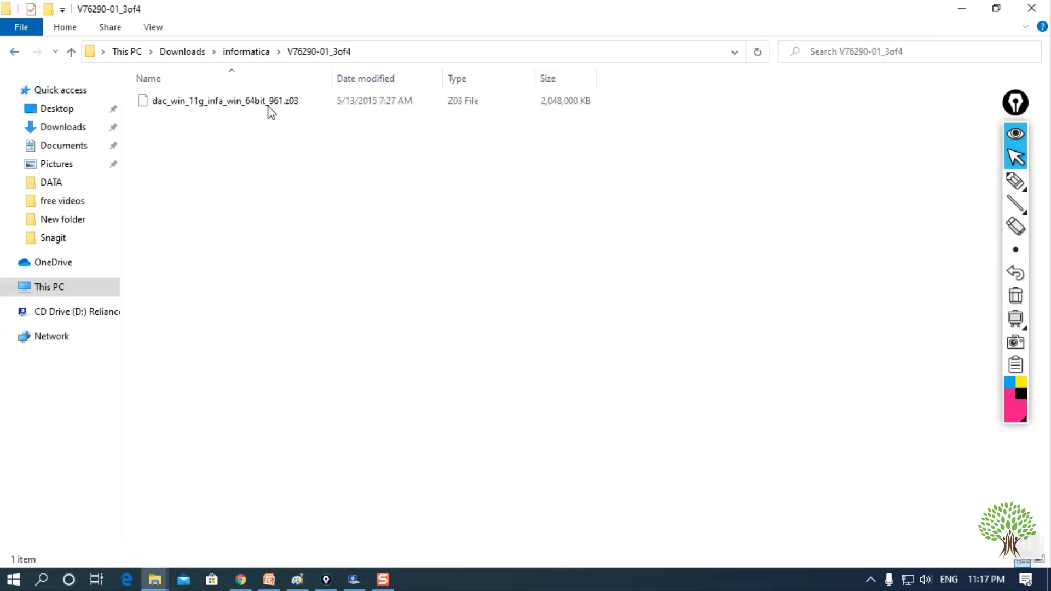
{"action": "left_click", "coordinate": [15, 52]}
{"action": "double_click", "coordinate": [200, 166]}
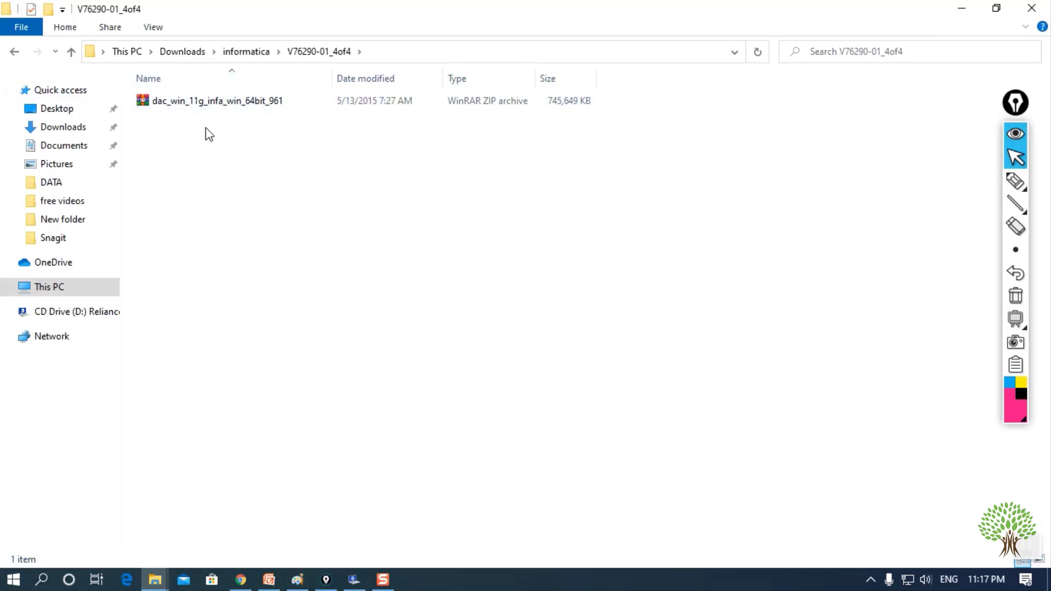
{"action": "left_click", "coordinate": [15, 53]}
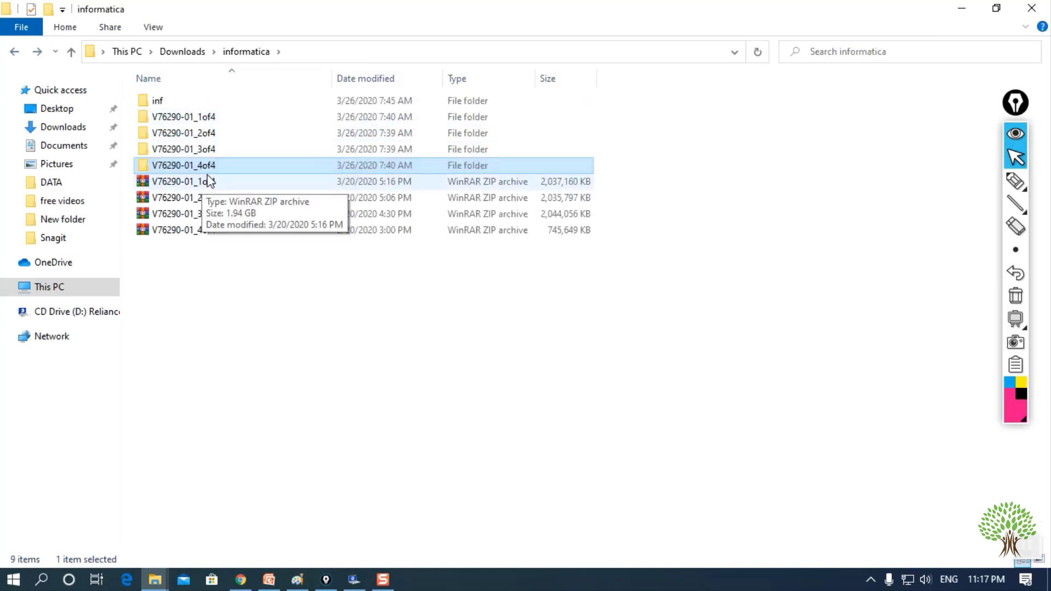
{"action": "double_click", "coordinate": [176, 102]}
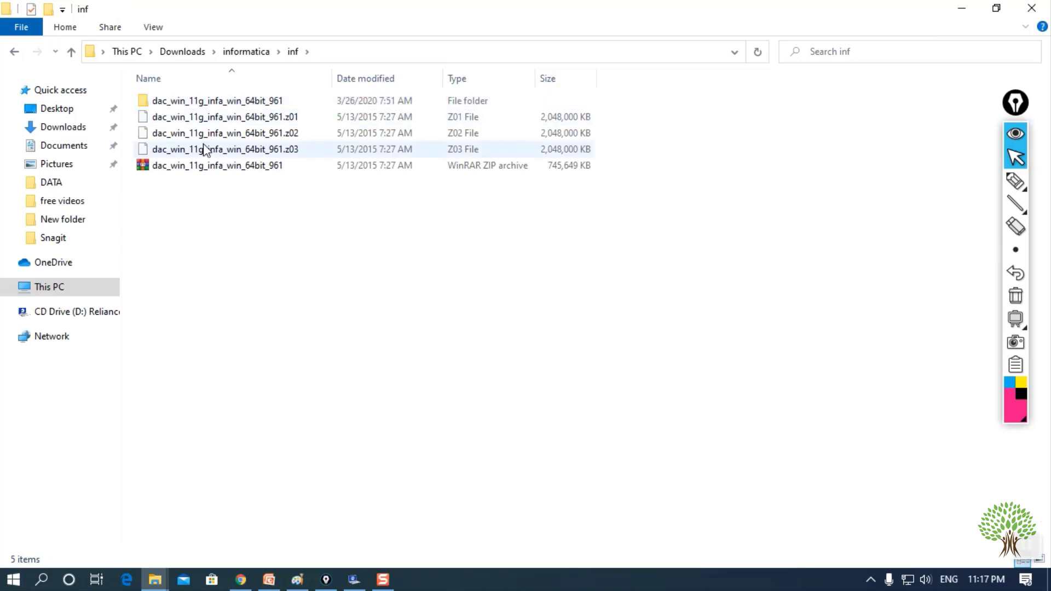
- Select the .z01–.z03 split parts with the zip, then inspect the zip's context menu
{"action": "left_click_drag", "start_coordinate": [630, 117], "coordinate": [498, 176]}
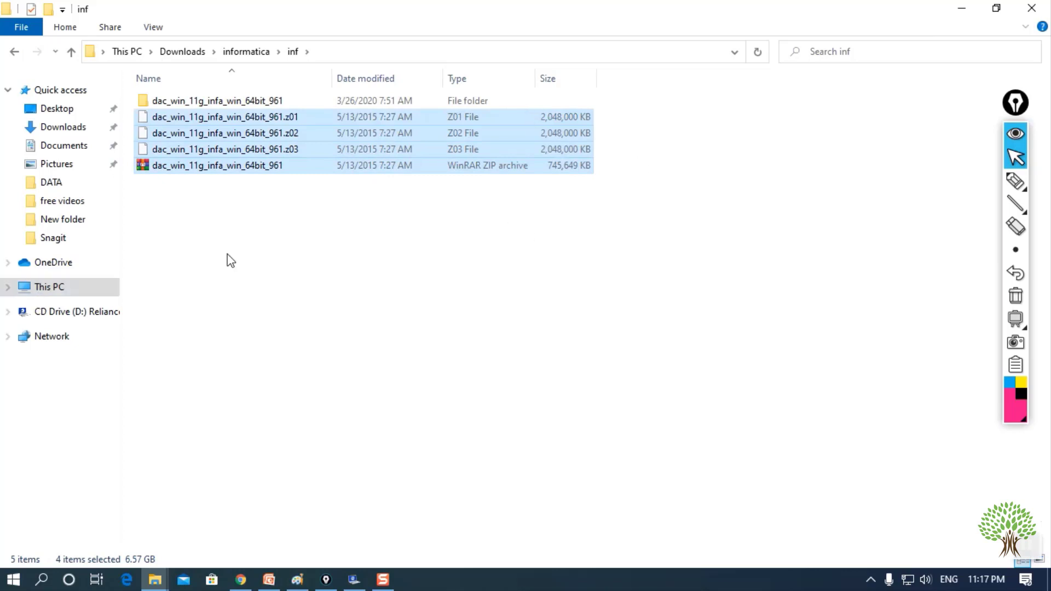
{"action": "left_click", "coordinate": [236, 208]}
{"action": "left_click", "coordinate": [240, 167]}
{"action": "right_click", "coordinate": [242, 174]}
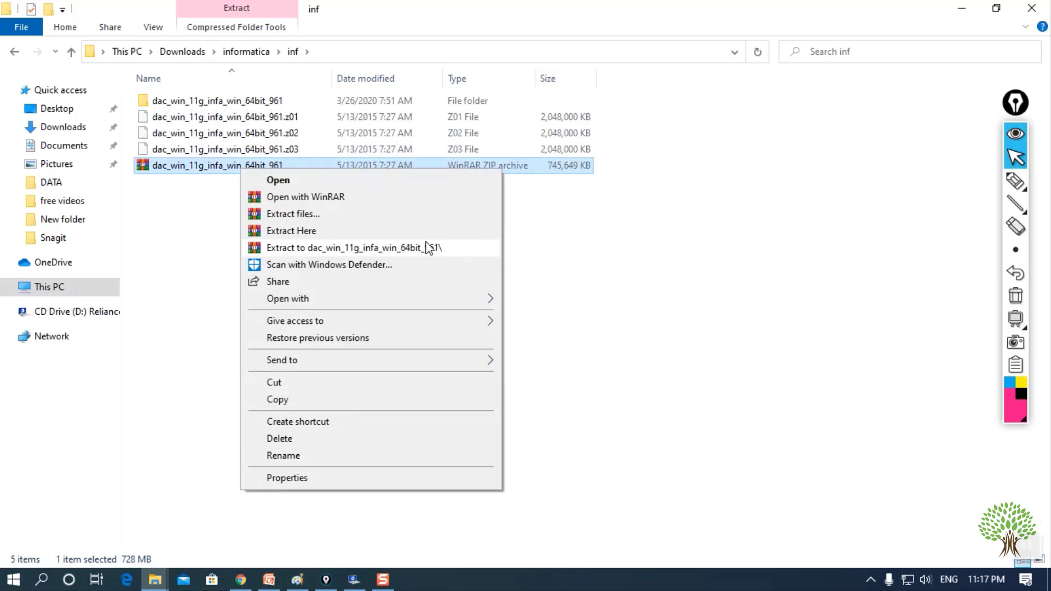
{"action": "left_click", "coordinate": [197, 243]}
- Open dac_win_11g_infa_win_64bit_961 and highlight its 961 Client and Server installer folders
{"action": "double_click", "coordinate": [214, 101]}
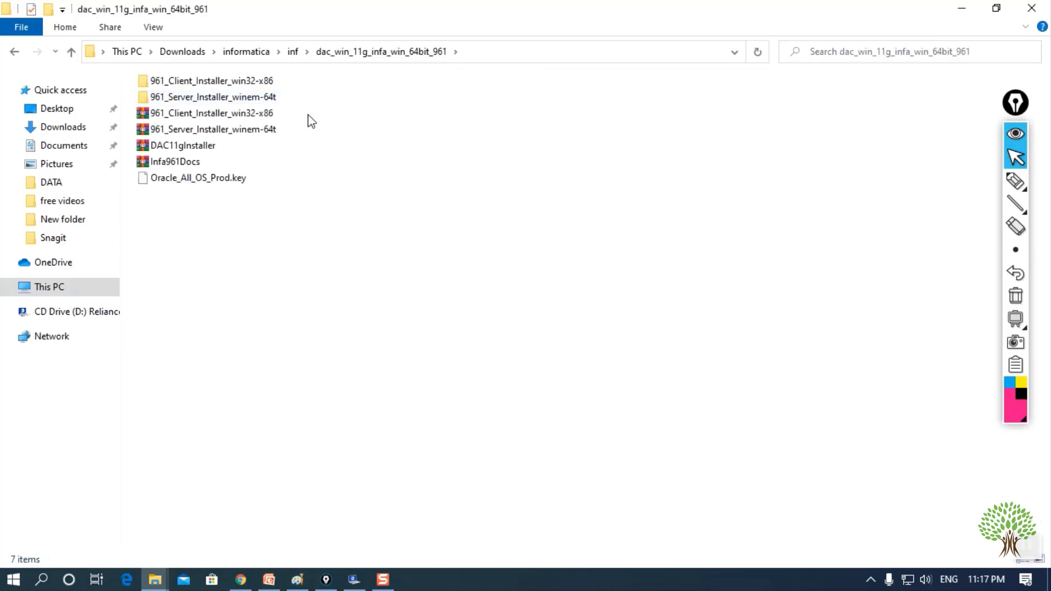
{"action": "left_click", "coordinate": [218, 83]}
{"action": "left_click", "coordinate": [222, 99]}
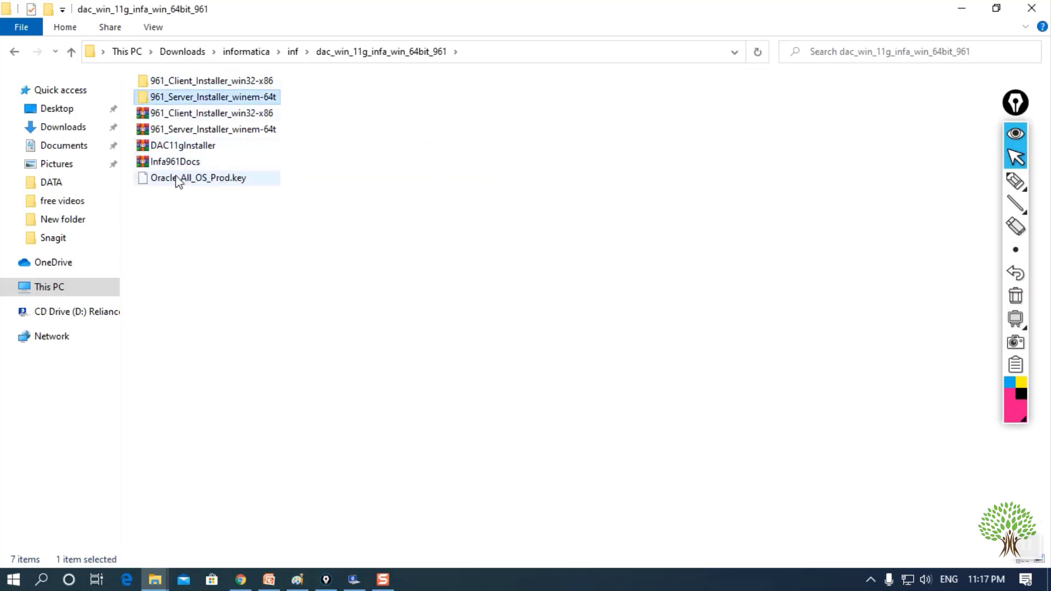
{"action": "left_click", "coordinate": [396, 198]}
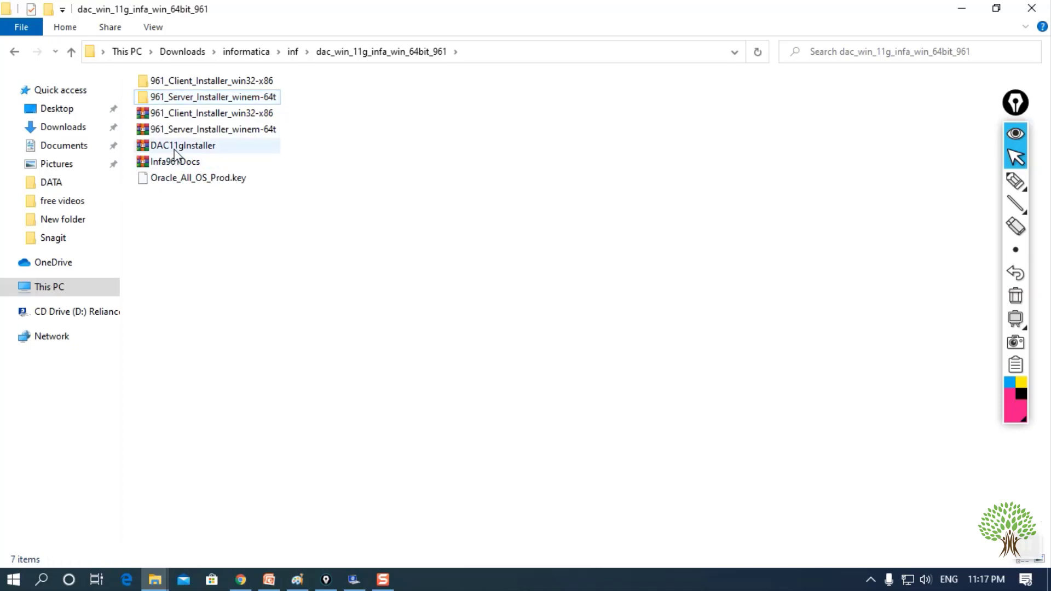
{"action": "left_click", "coordinate": [194, 81]}
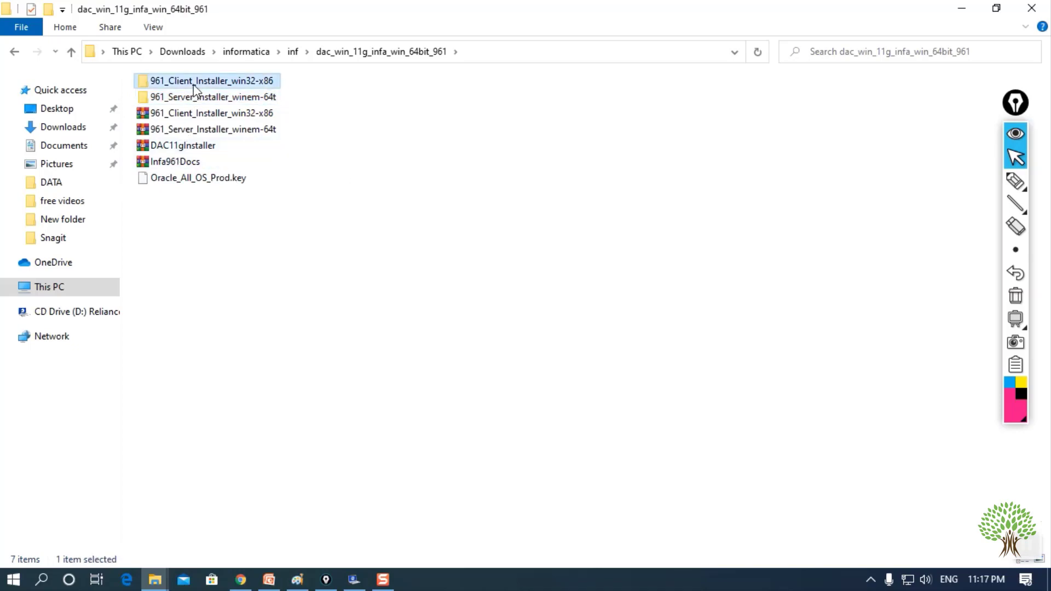
{"action": "left_click", "coordinate": [199, 103]}
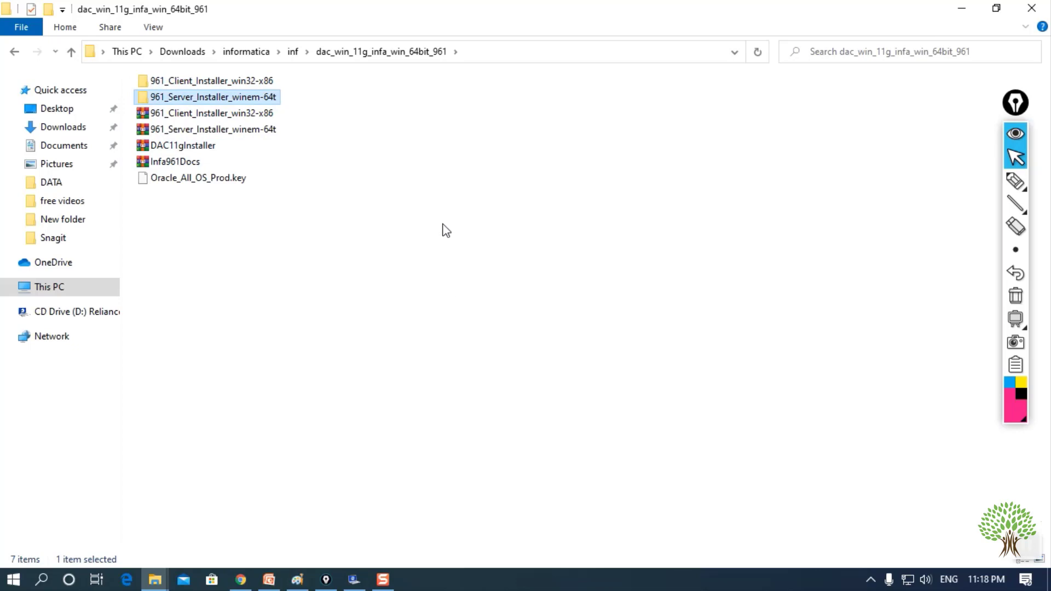
- Maximise Paint and draw four stacked rectangles on the left plus a large central square
{"action": "left_click", "coordinate": [298, 580]}
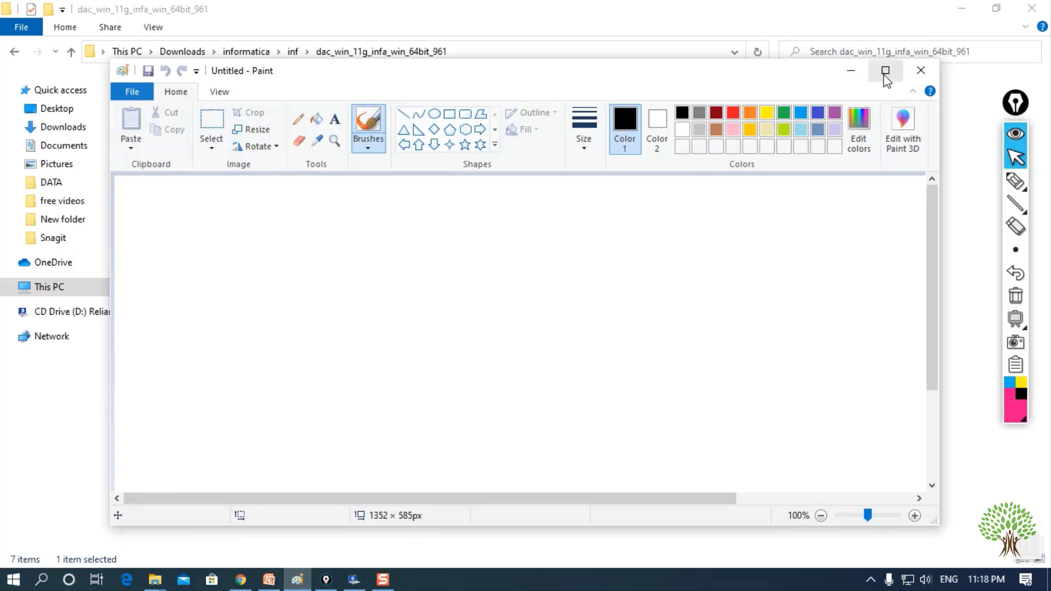
{"action": "left_click", "coordinate": [885, 71]}
{"action": "left_click", "coordinate": [338, 49]}
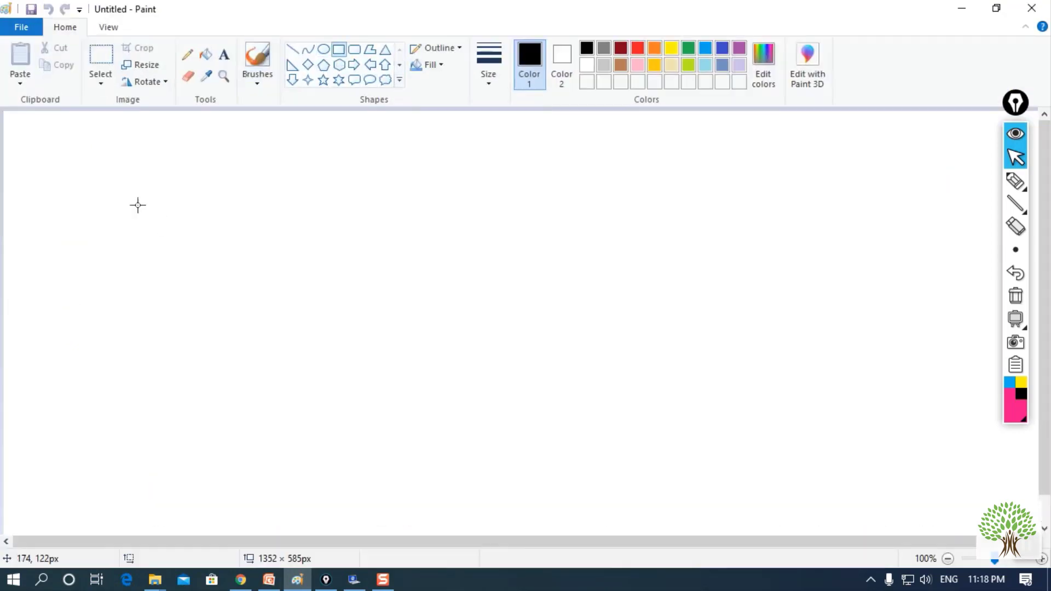
{"action": "left_click_drag", "start_coordinate": [15, 176], "coordinate": [97, 245]}
{"action": "left_click_drag", "start_coordinate": [15, 267], "coordinate": [99, 309]}
{"action": "left_click", "coordinate": [82, 371]}
{"action": "left_click_drag", "start_coordinate": [8, 334], "coordinate": [97, 380]}
{"action": "left_click_drag", "start_coordinate": [4, 399], "coordinate": [115, 456]}
{"action": "left_click", "coordinate": [225, 239]}
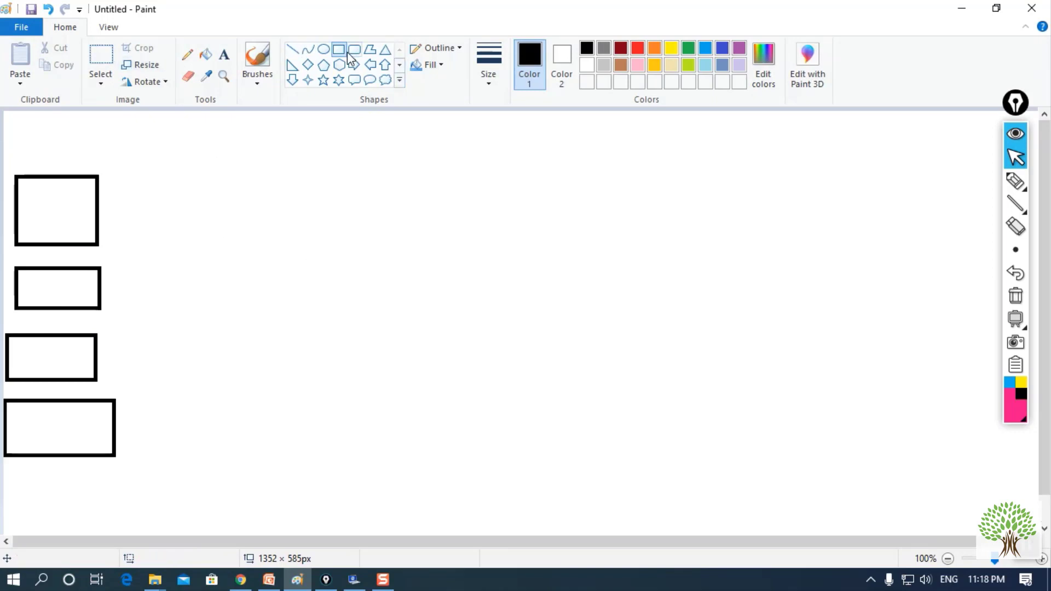
{"action": "left_click_drag", "start_coordinate": [264, 184], "coordinate": [529, 458]}
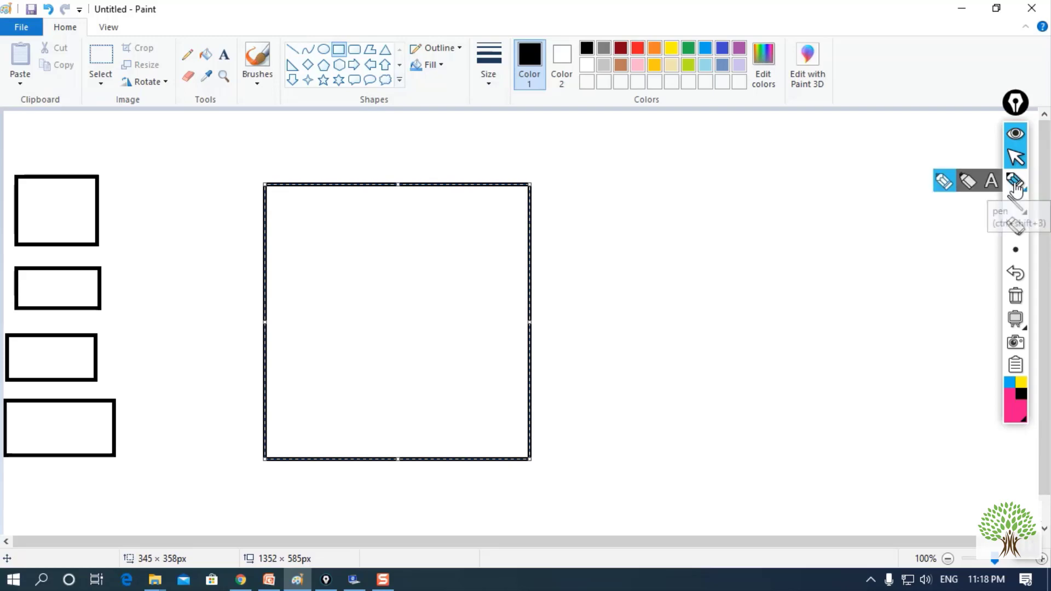
- Write three 'dependent file' lines, tick the zipped file line, and bracket the three together
{"action": "left_click", "coordinate": [991, 181]}
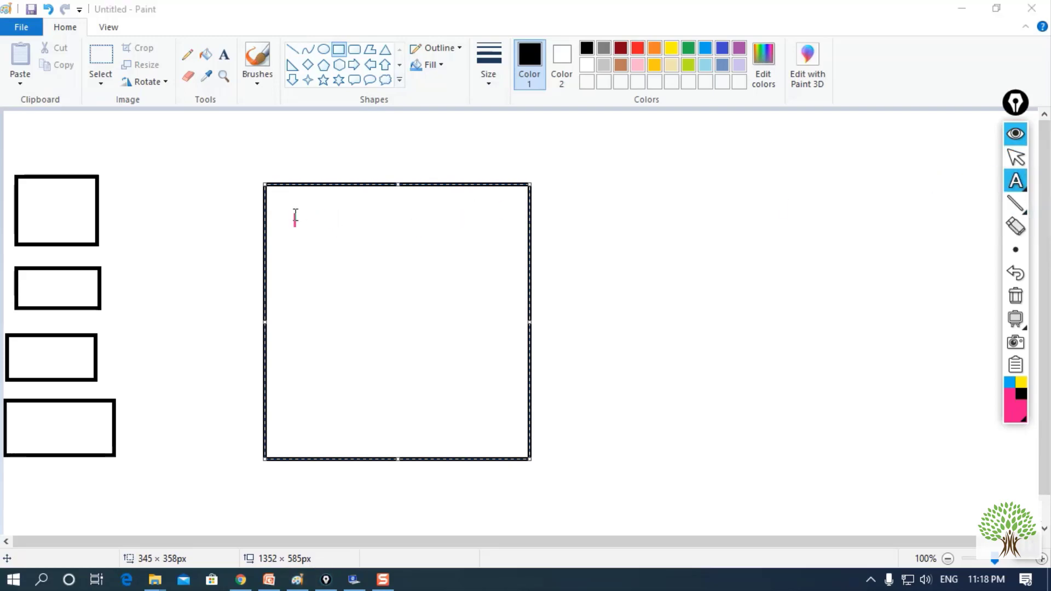
{"action": "type", "text": "de"}
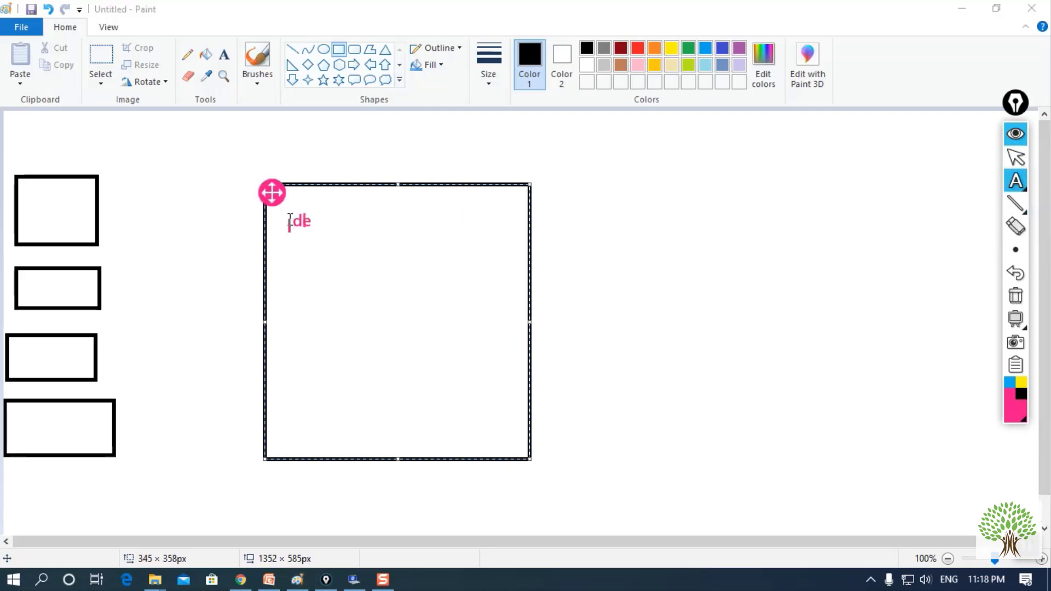
{"action": "type", "text": "elpendent file"}
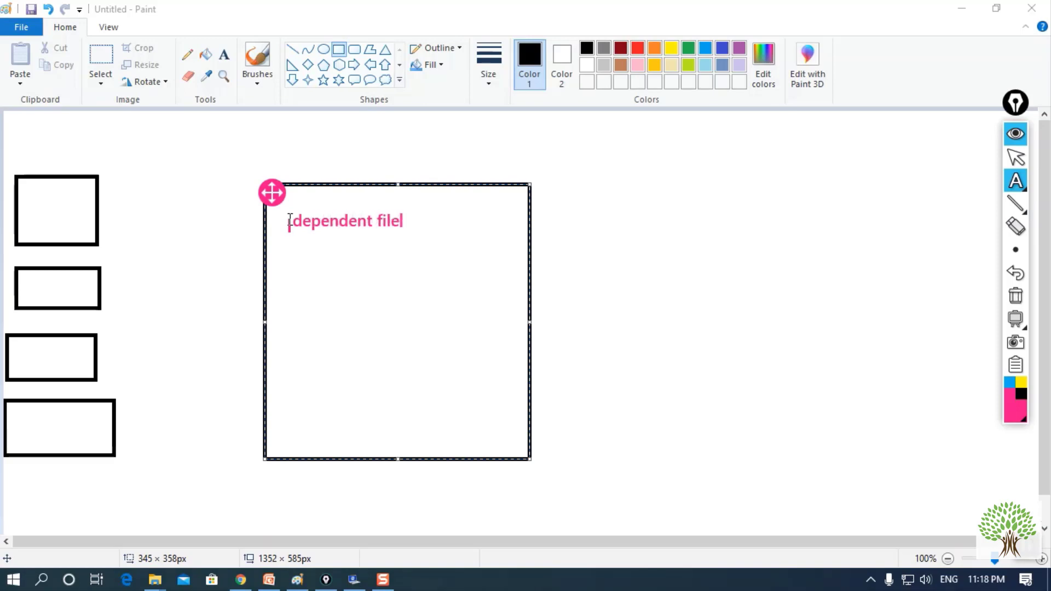
{"action": "key", "text": "Return"}
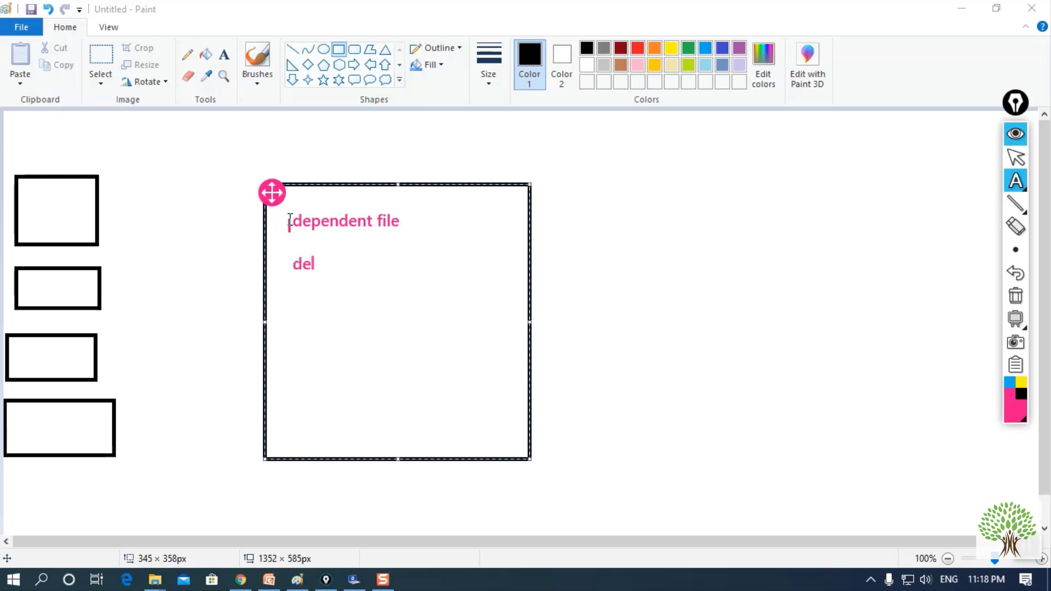
{"action": "type", "text": "dependent flile"}
{"action": "key", "text": "Return"}
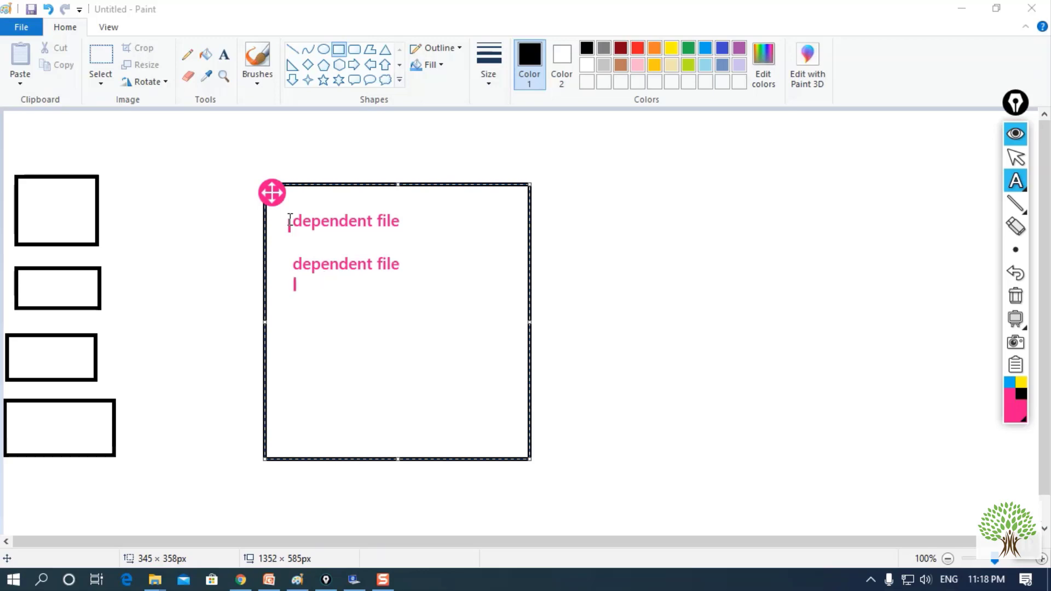
{"action": "type", "text": "depend"}
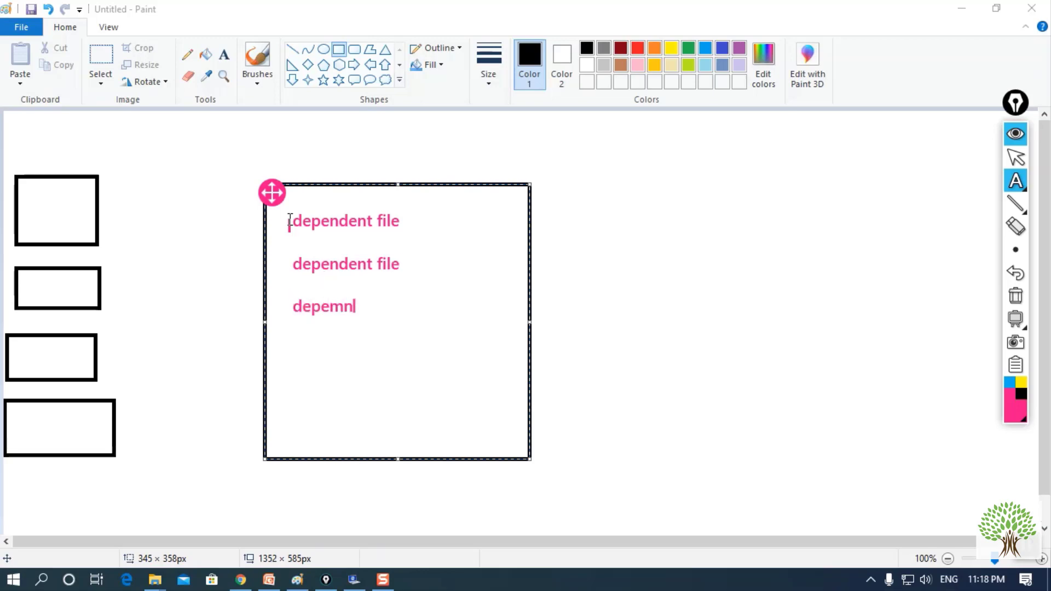
{"action": "key", "text": "BackSpace"}
{"action": "key", "text": "BackSpace"}
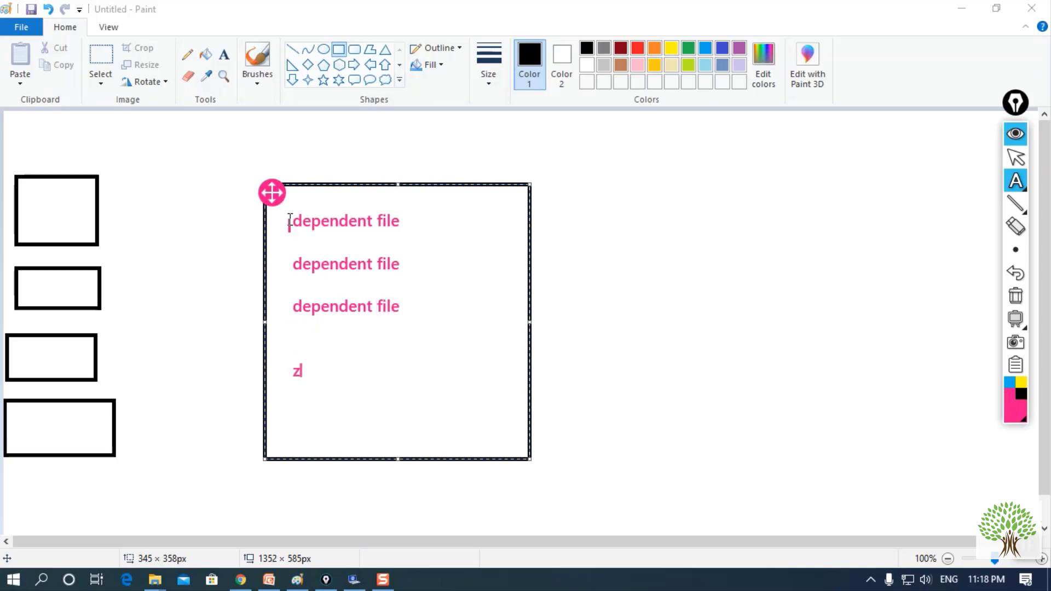
{"action": "type", "text": "pped file"}
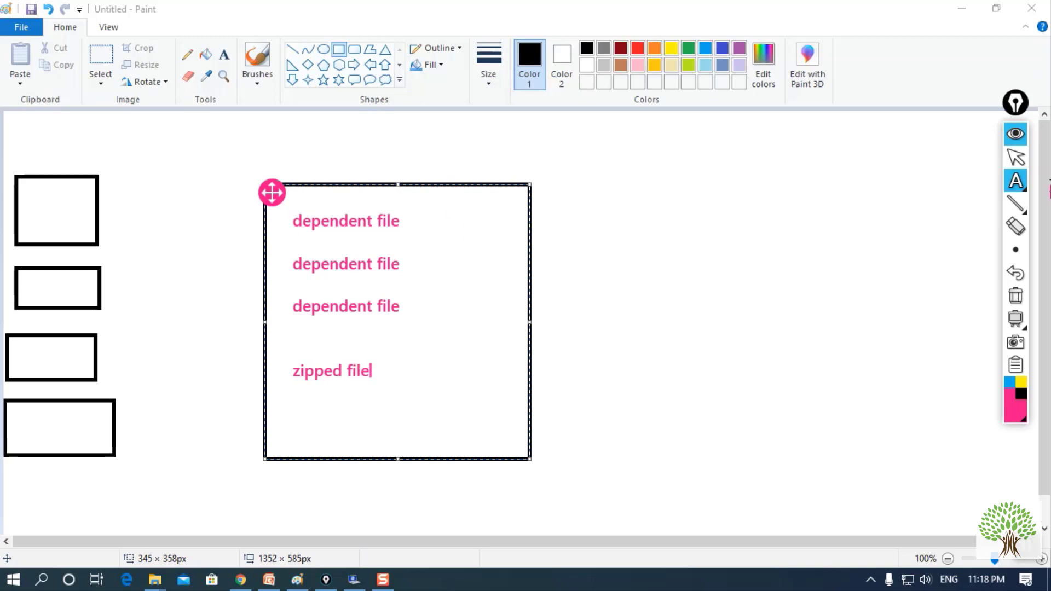
{"action": "mouse_move", "coordinate": [1012, 186]}
{"action": "left_click", "coordinate": [950, 181]}
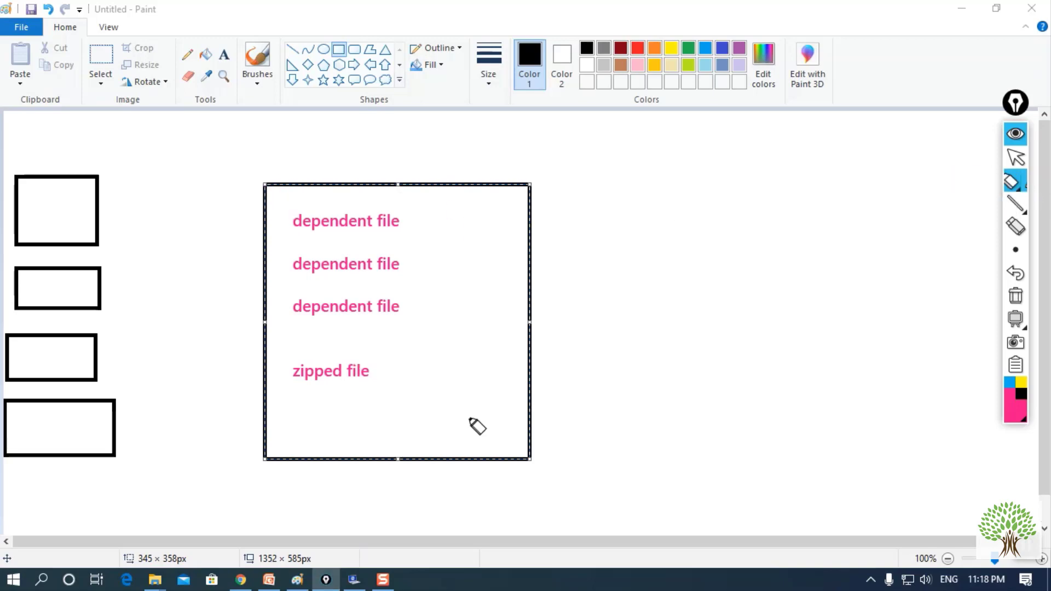
{"action": "mouse_move", "coordinate": [371, 372]}
{"action": "left_mouse_down"}
{"action": "mouse_move", "coordinate": [379, 384]}
{"action": "mouse_move", "coordinate": [417, 363]}
{"action": "left_mouse_up"}
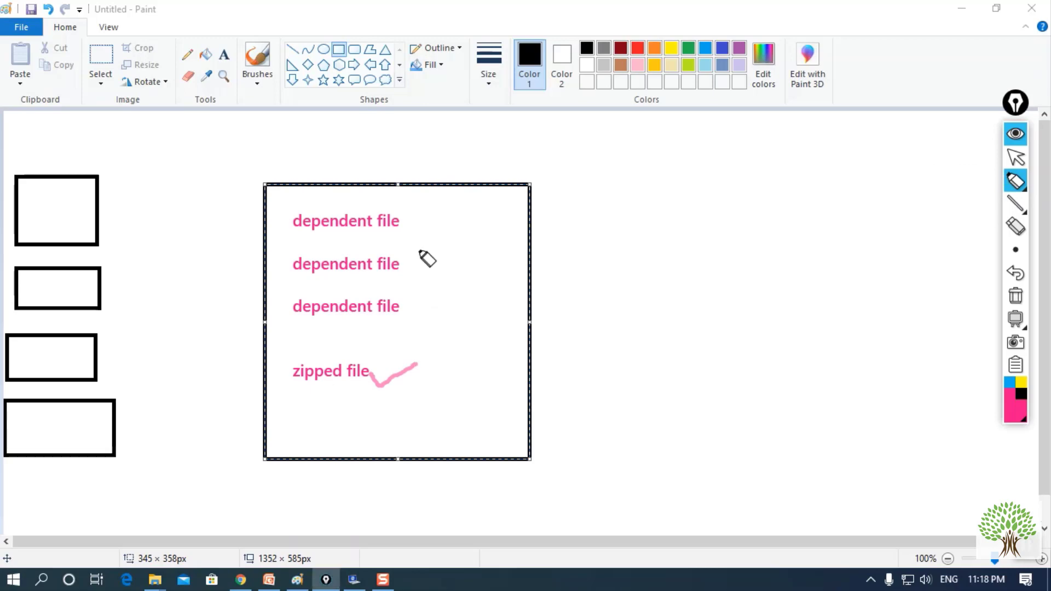
{"action": "mouse_move", "coordinate": [418, 215]}
{"action": "left_mouse_down"}
{"action": "mouse_move", "coordinate": [446, 219]}
{"action": "mouse_move", "coordinate": [444, 304]}
{"action": "mouse_move", "coordinate": [410, 318]}
{"action": "mouse_move", "coordinate": [432, 319]}
{"action": "mouse_move", "coordinate": [447, 257]}
{"action": "mouse_move", "coordinate": [424, 217]}
{"action": "mouse_move", "coordinate": [440, 218]}
{"action": "mouse_move", "coordinate": [453, 284]}
{"action": "mouse_move", "coordinate": [450, 316]}
{"action": "mouse_move", "coordinate": [416, 318]}
{"action": "left_mouse_up"}
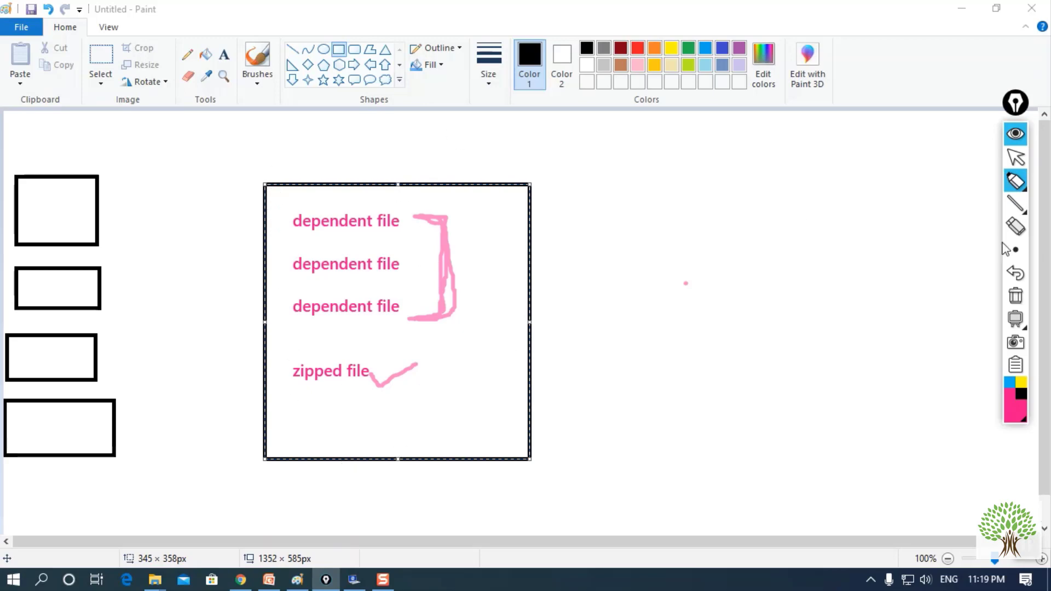
- Label the box 'info', draw an arrow under zipped file, and leave annotation mode
{"action": "left_click", "coordinate": [1015, 180]}
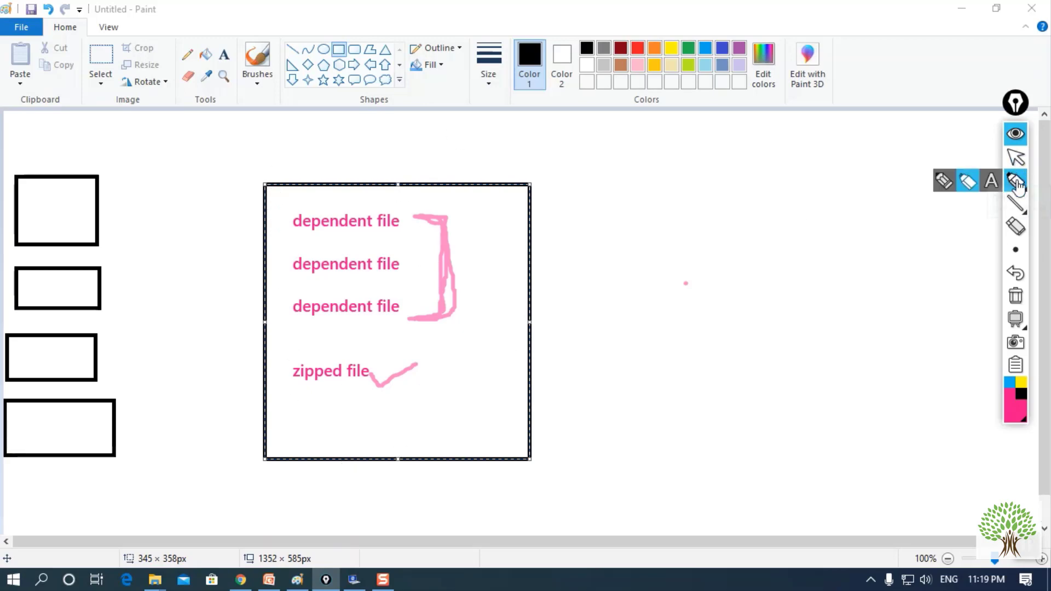
{"action": "left_click", "coordinate": [992, 183]}
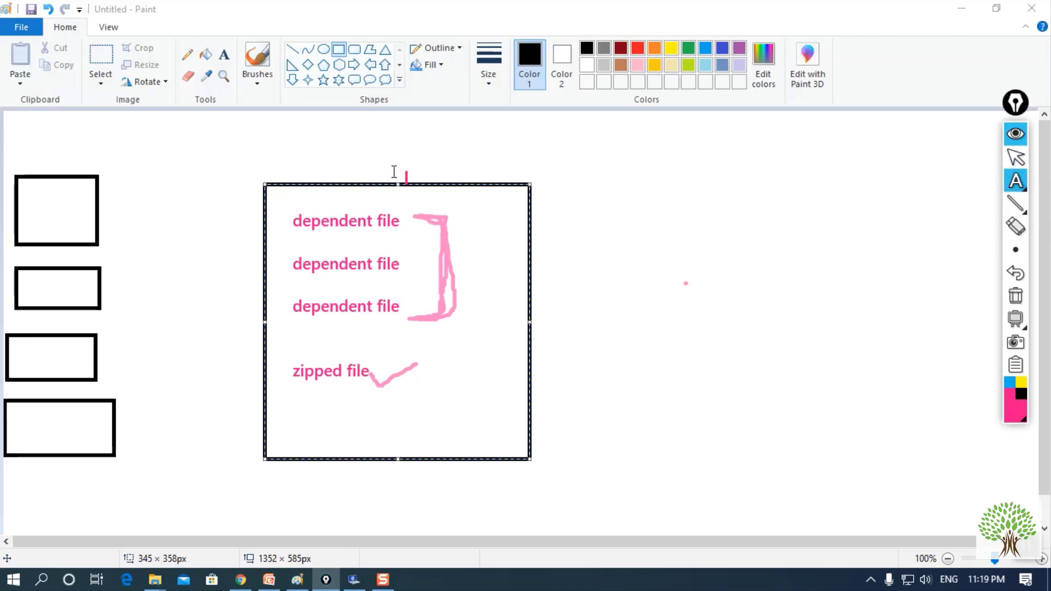
{"action": "left_click", "coordinate": [345, 156]}
{"action": "type", "text": "infol"}
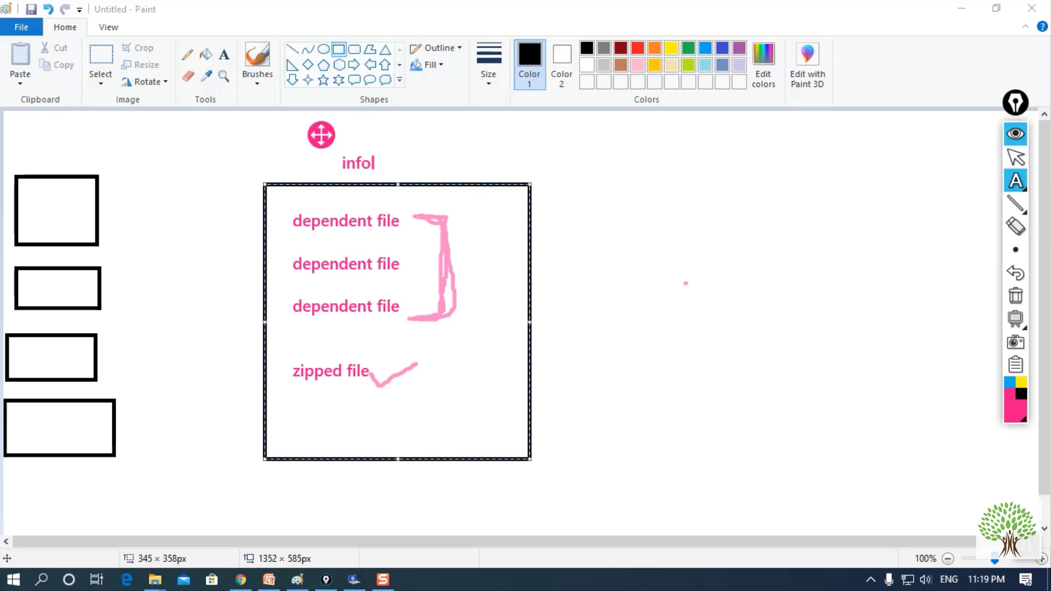
{"action": "key", "text": "BackSpace"}
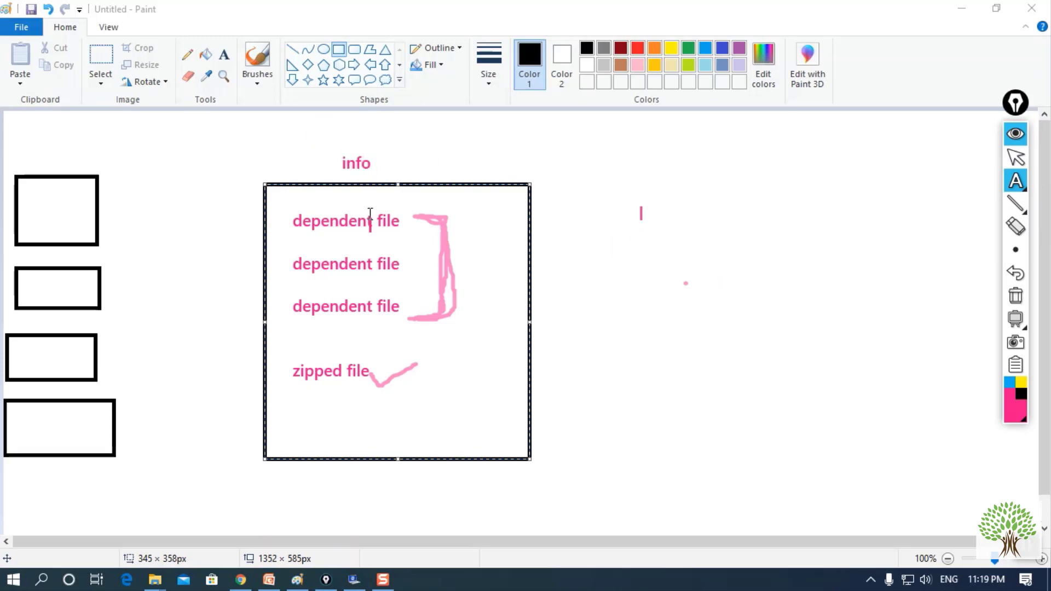
{"action": "left_click", "coordinate": [641, 213]}
{"action": "left_click", "coordinate": [1015, 250]}
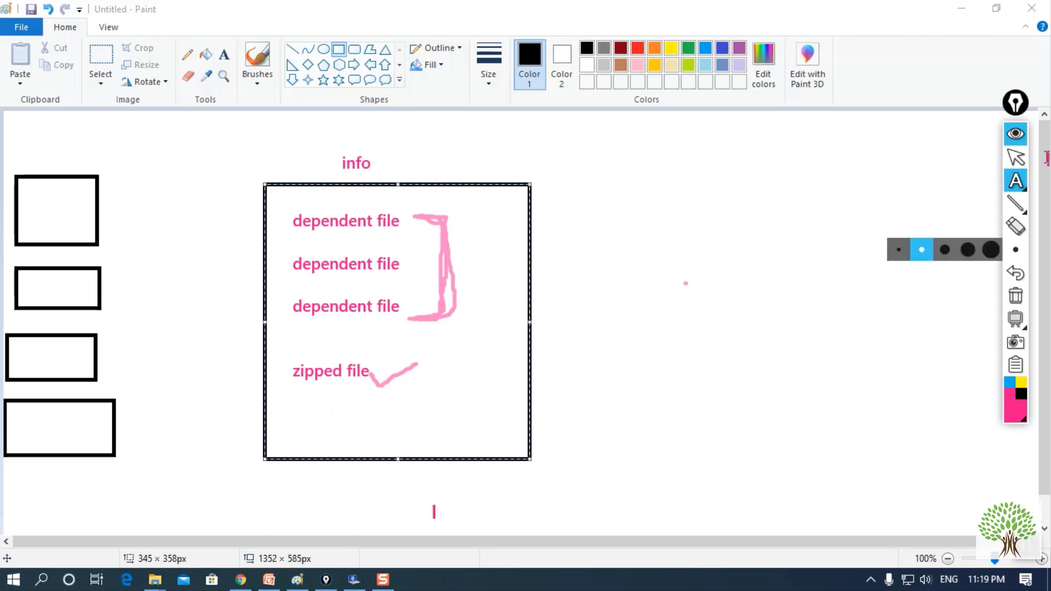
{"action": "left_click", "coordinate": [1015, 180]}
{"action": "left_click", "coordinate": [966, 178]}
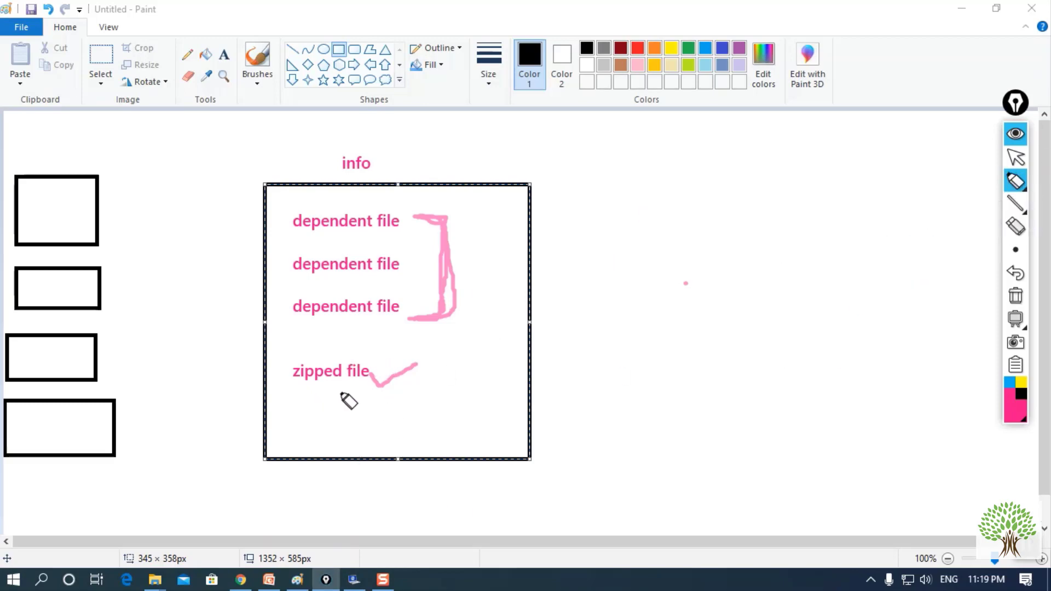
{"action": "mouse_move", "coordinate": [328, 391]}
{"action": "left_mouse_down"}
{"action": "mouse_move", "coordinate": [471, 373]}
{"action": "mouse_move", "coordinate": [486, 385]}
{"action": "mouse_move", "coordinate": [482, 397]}
{"action": "left_mouse_up"}
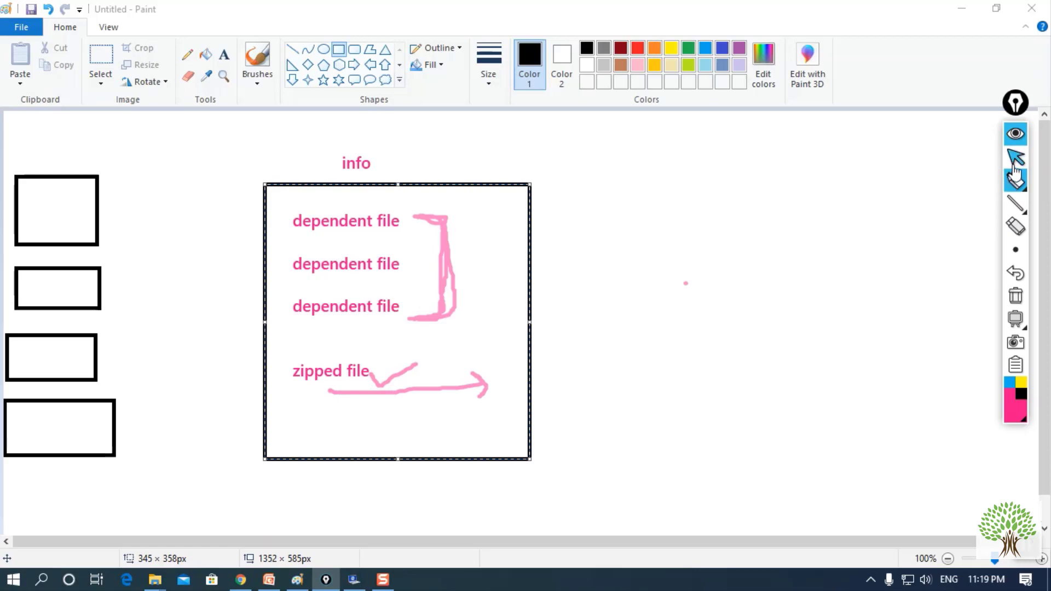
{"action": "mouse_move", "coordinate": [1014, 181]}
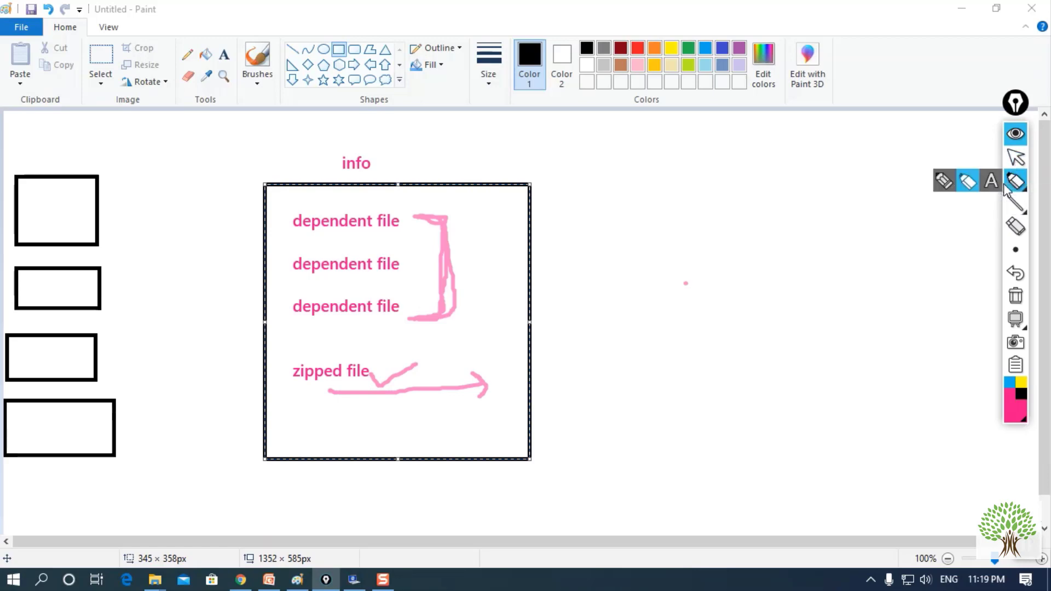
{"action": "left_click", "coordinate": [943, 180]}
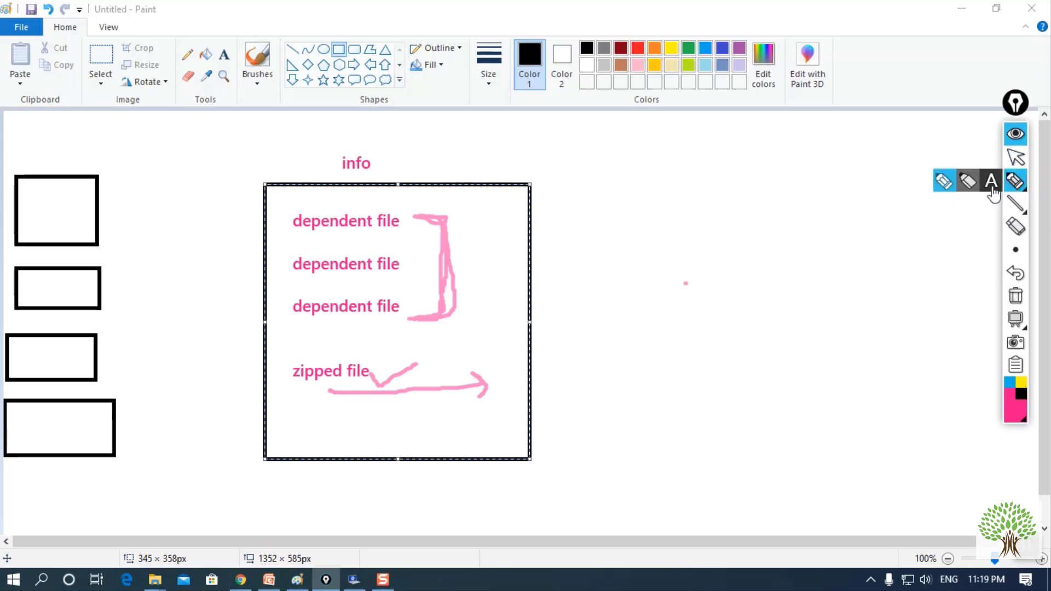
{"action": "left_click", "coordinate": [1015, 157]}
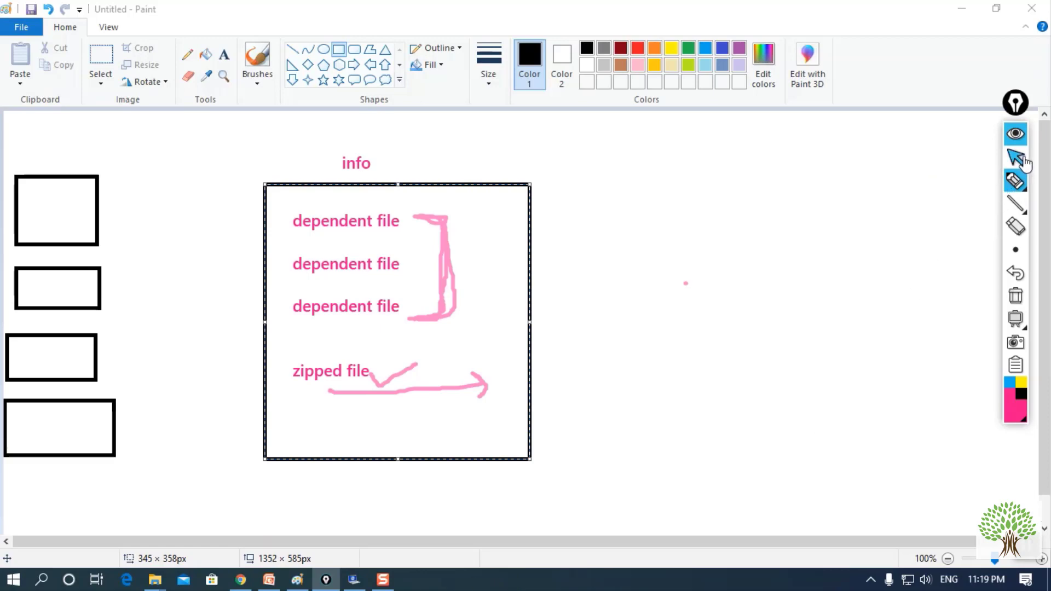
- Return to the dac_win_11g_infa_win_64bit_961 folder in File Explorer
{"action": "left_click", "coordinate": [160, 584]}
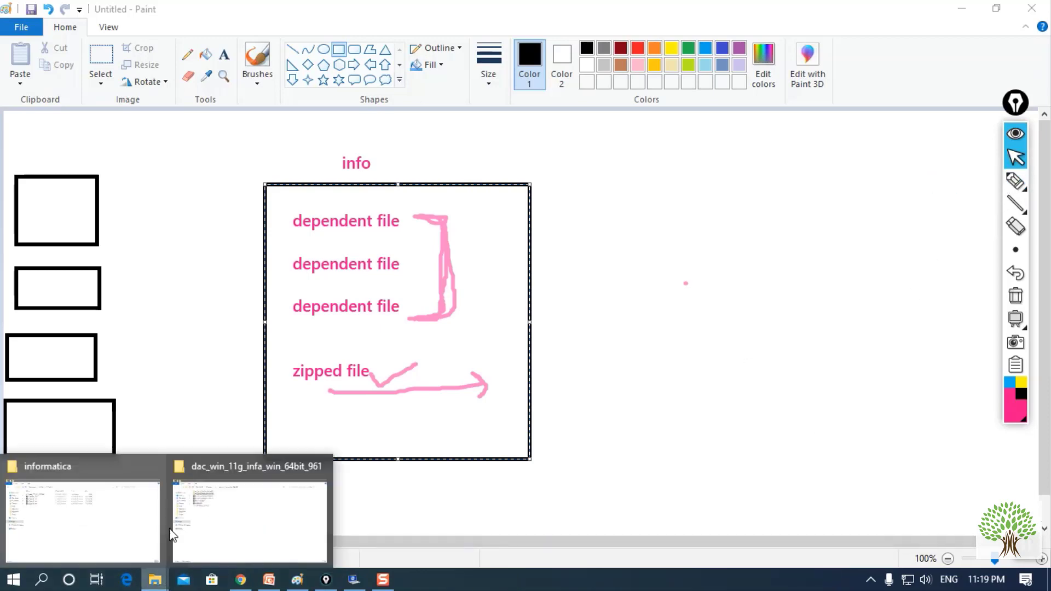
{"action": "left_click", "coordinate": [237, 528]}
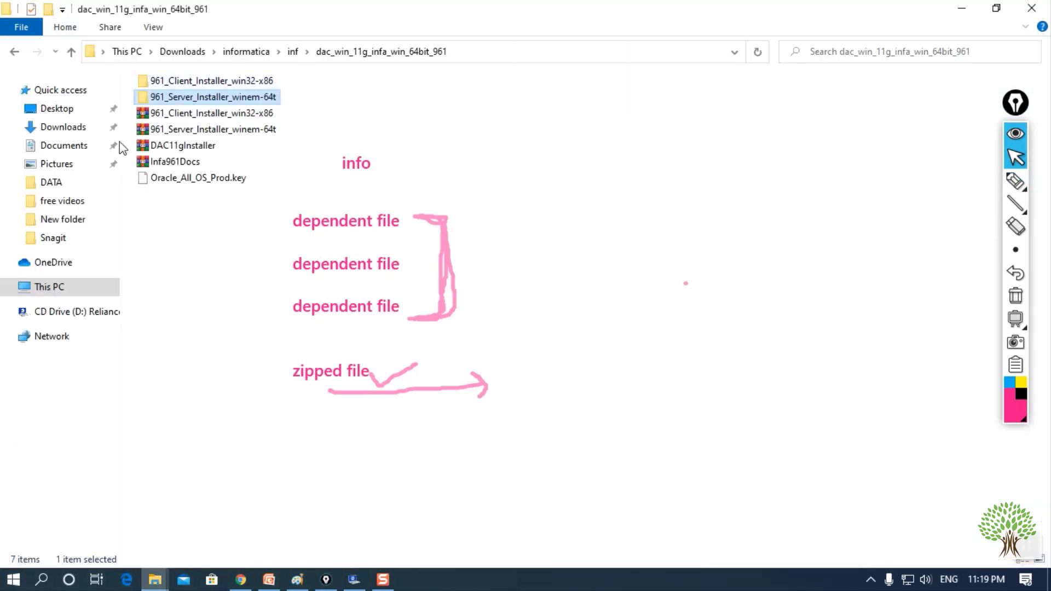
{"action": "left_click", "coordinate": [15, 52]}
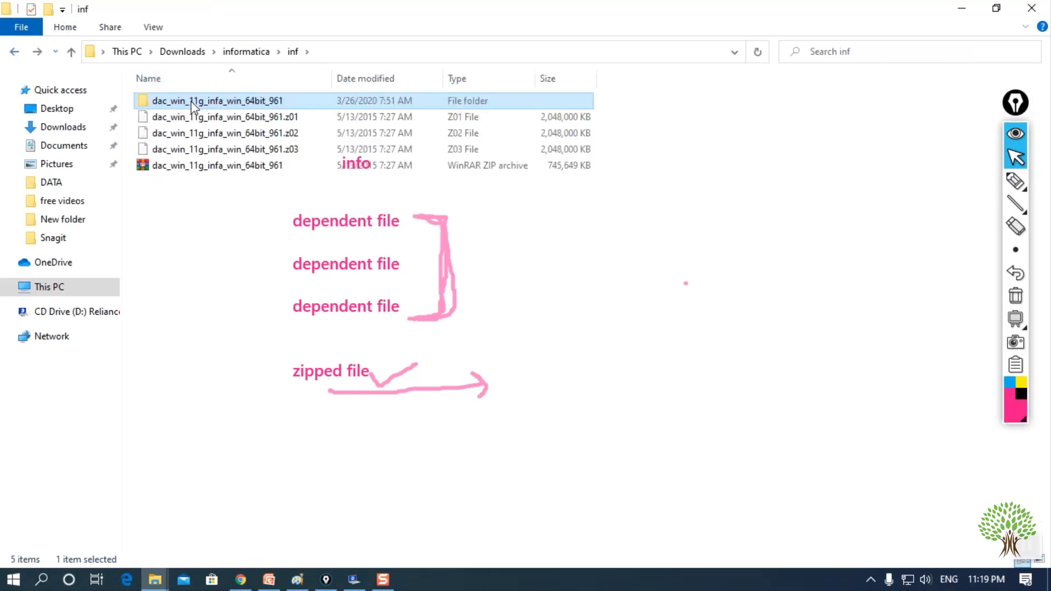
{"action": "double_click", "coordinate": [192, 100]}
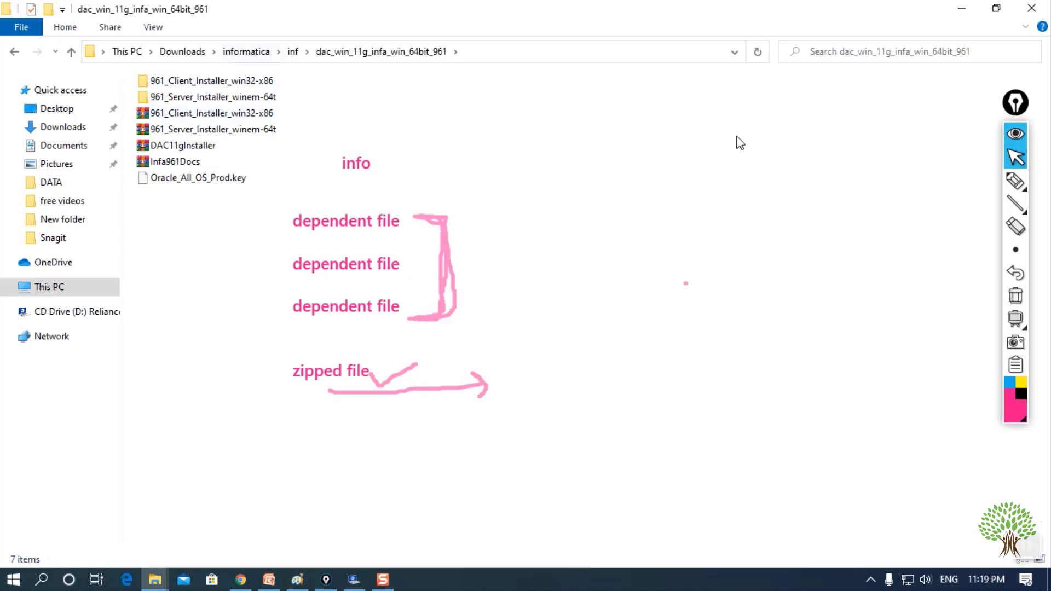
- Mark the client and server installer folders with a pen check and bracket, then hide the annotations
{"action": "left_click", "coordinate": [1015, 181]}
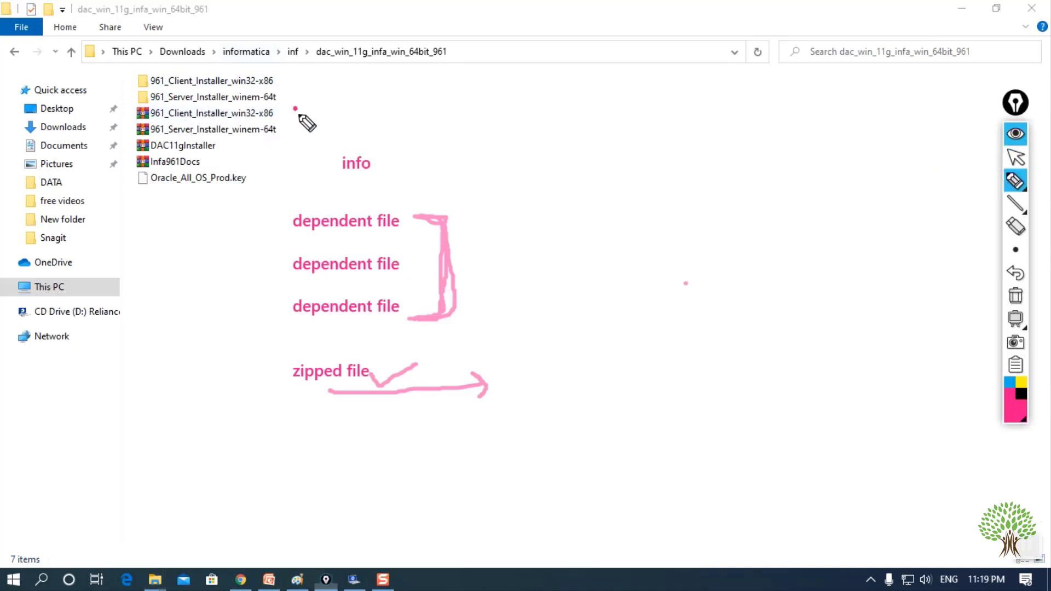
{"action": "left_click_drag", "start_coordinate": [297, 113], "coordinate": [372, 98]}
{"action": "left_click_drag", "start_coordinate": [283, 134], "coordinate": [313, 127]}
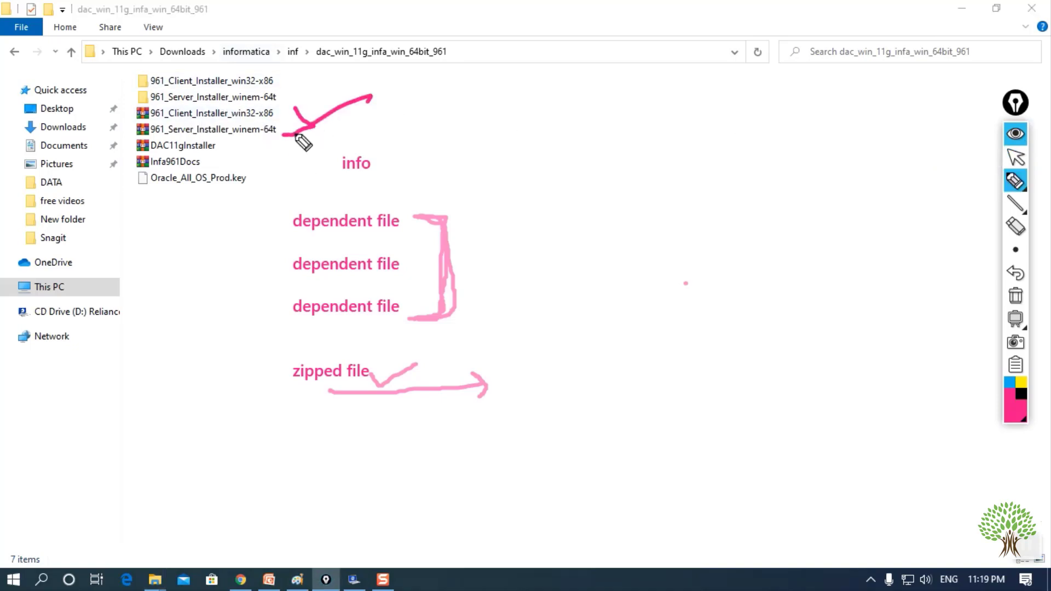
{"action": "mouse_move", "coordinate": [278, 75]}
{"action": "left_mouse_down"}
{"action": "mouse_move", "coordinate": [289, 77]}
{"action": "mouse_move", "coordinate": [280, 103]}
{"action": "left_mouse_up"}
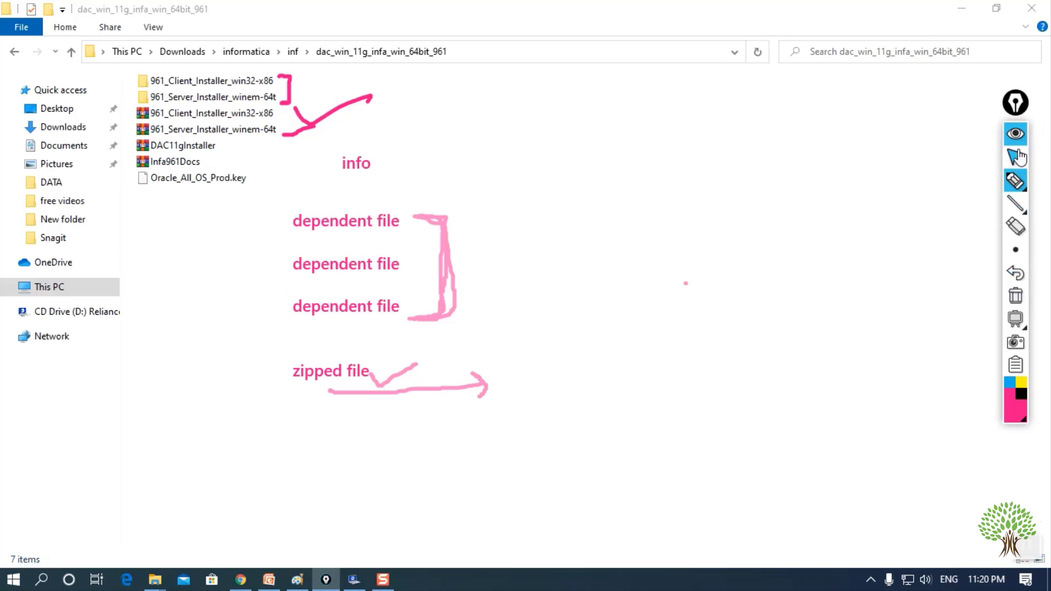
{"action": "left_click", "coordinate": [1015, 134]}
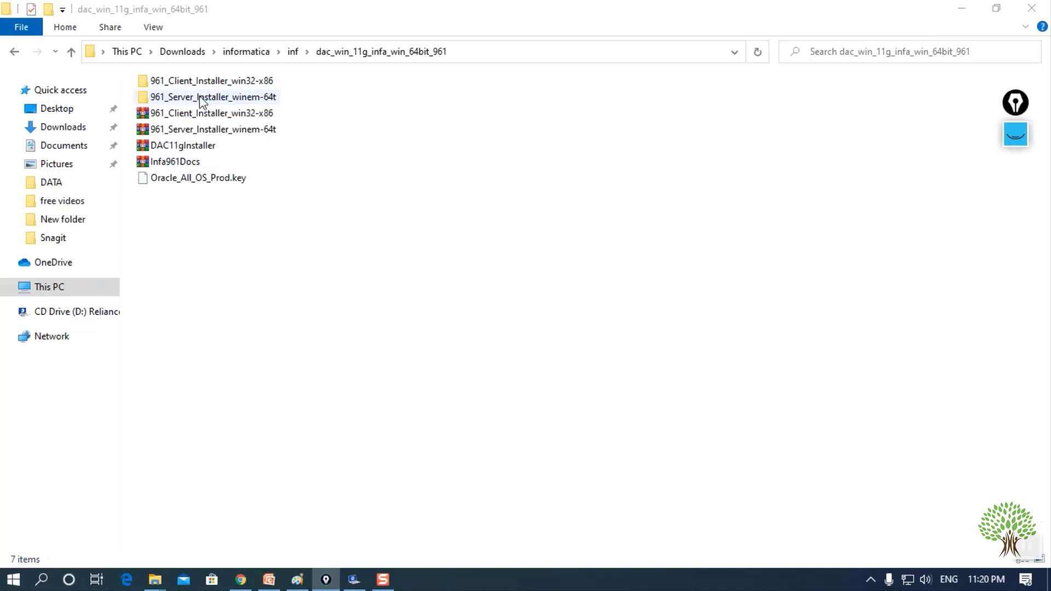
- Run install.exe from 961_Server_Installer_winem-64t\Server to start the Informatica 9.6.1 installer
{"action": "double_click", "coordinate": [222, 98]}
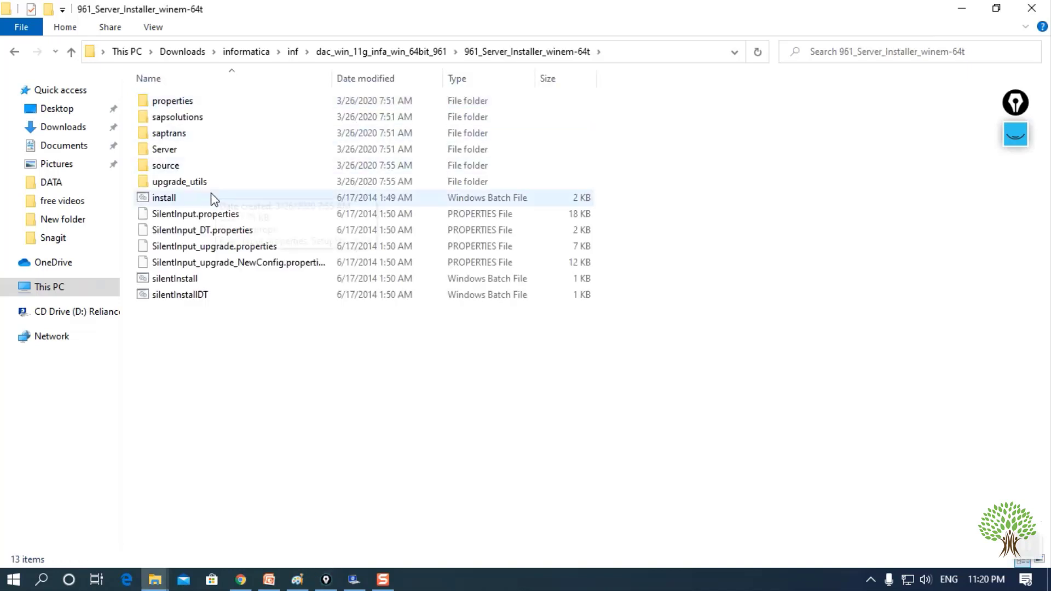
{"action": "double_click", "coordinate": [178, 152]}
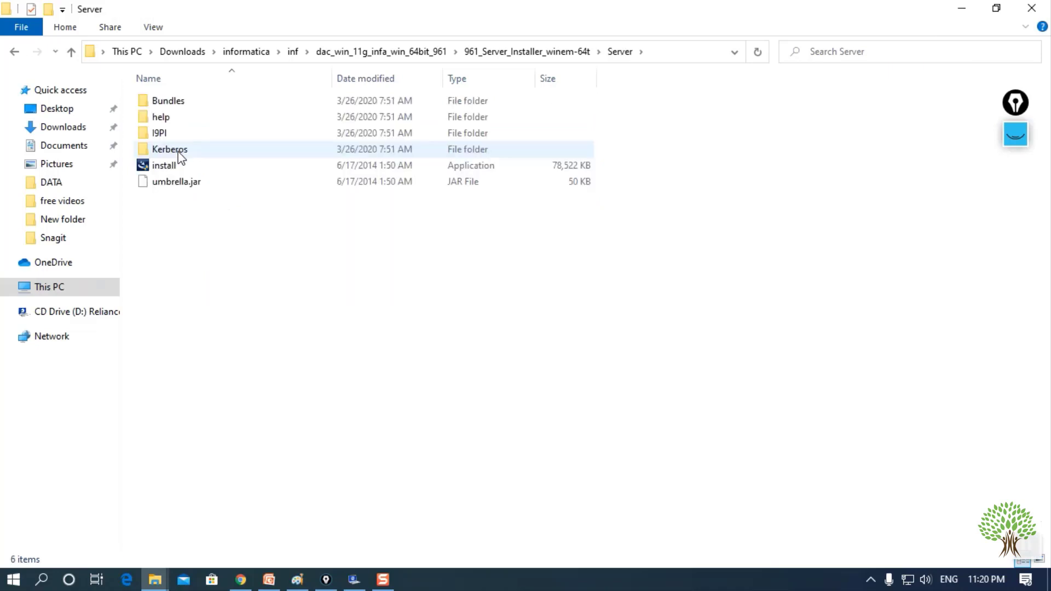
{"action": "double_click", "coordinate": [211, 167]}
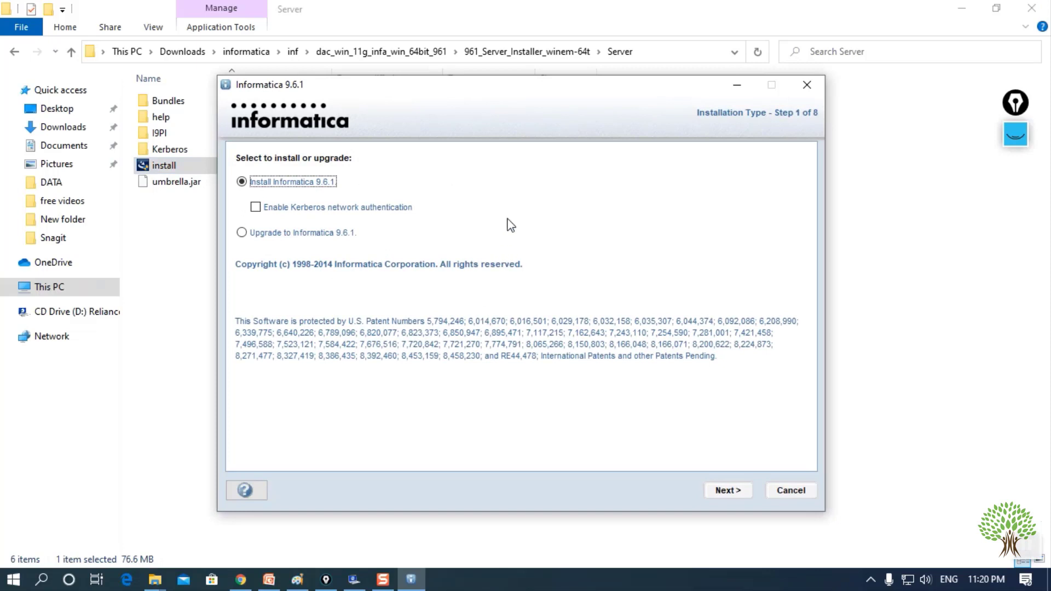
- Proceed past installation type and pre-requisites, accepting the already-installed warning
{"action": "left_click_drag", "start_coordinate": [544, 93], "coordinate": [545, 62]}
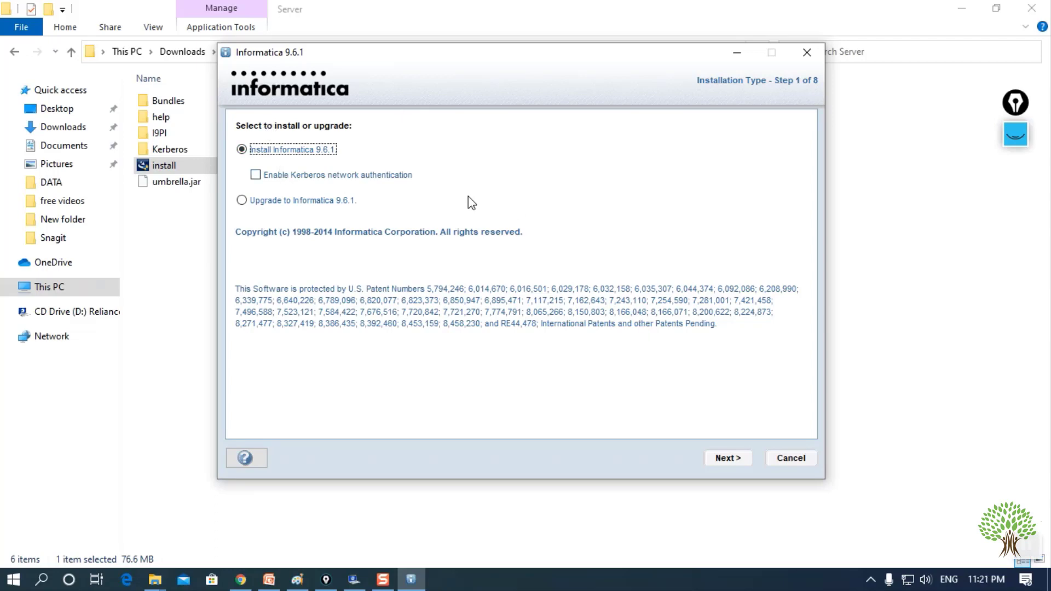
{"action": "left_click", "coordinate": [721, 462]}
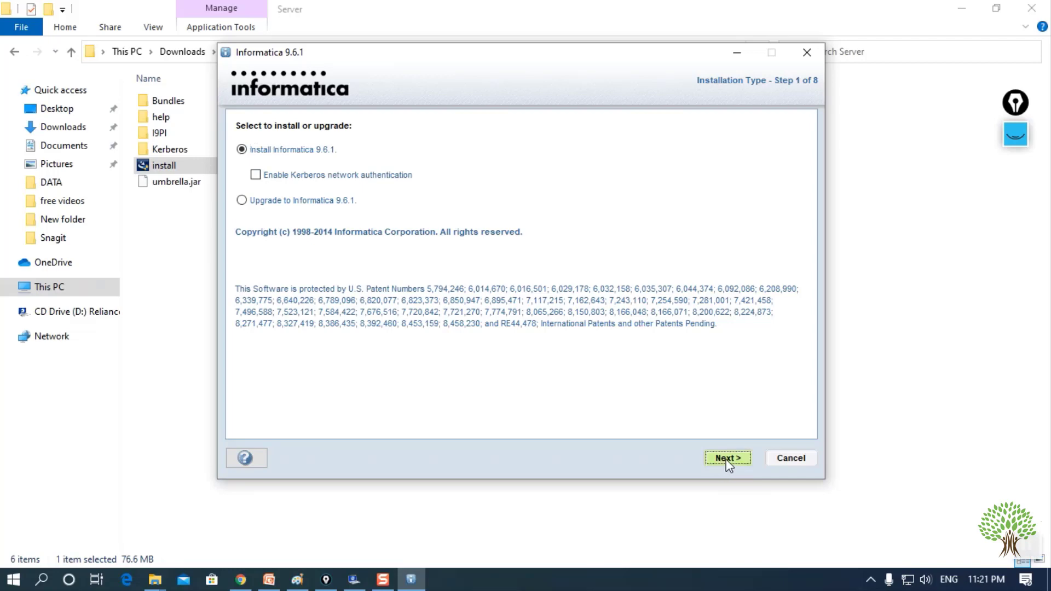
{"action": "left_click", "coordinate": [731, 465]}
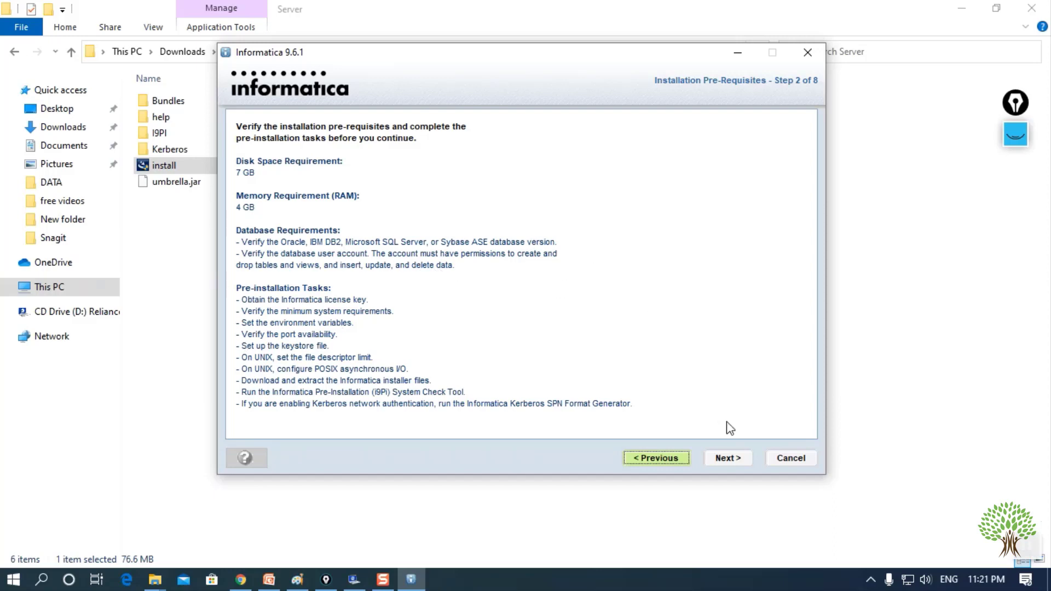
{"action": "left_click", "coordinate": [734, 460]}
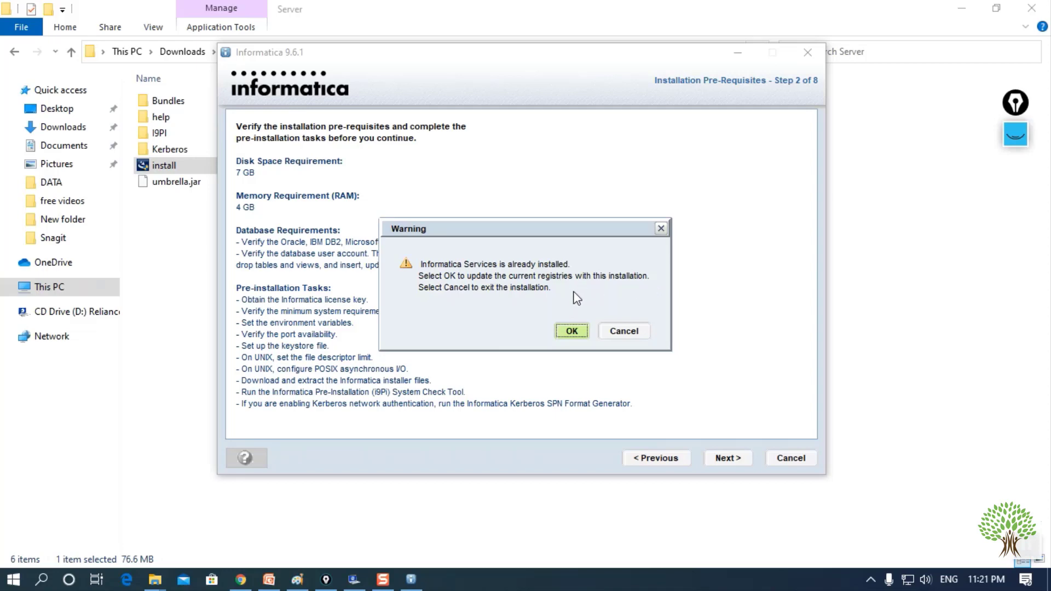
{"action": "left_click", "coordinate": [573, 331]}
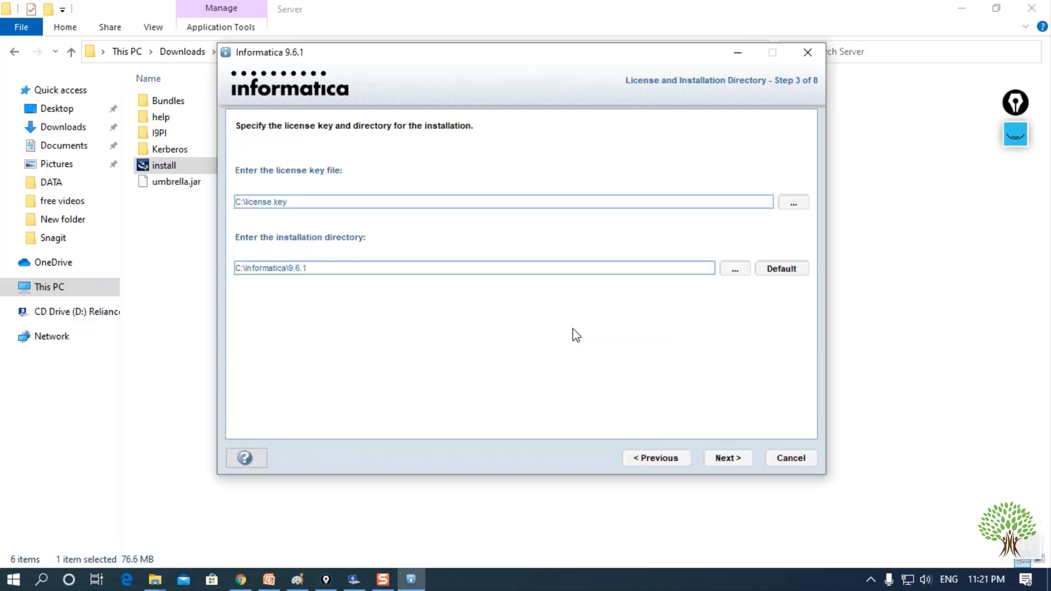
- Try the license file browser, cancel it, select the current key path, and switch to Explorer
{"action": "left_click", "coordinate": [801, 207]}
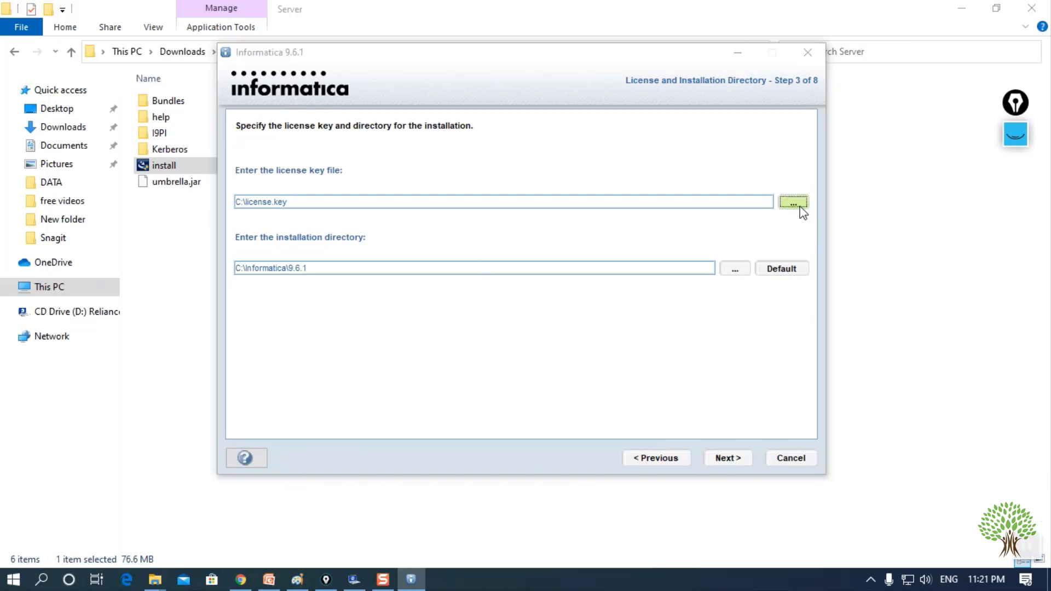
{"action": "left_click", "coordinate": [734, 128]}
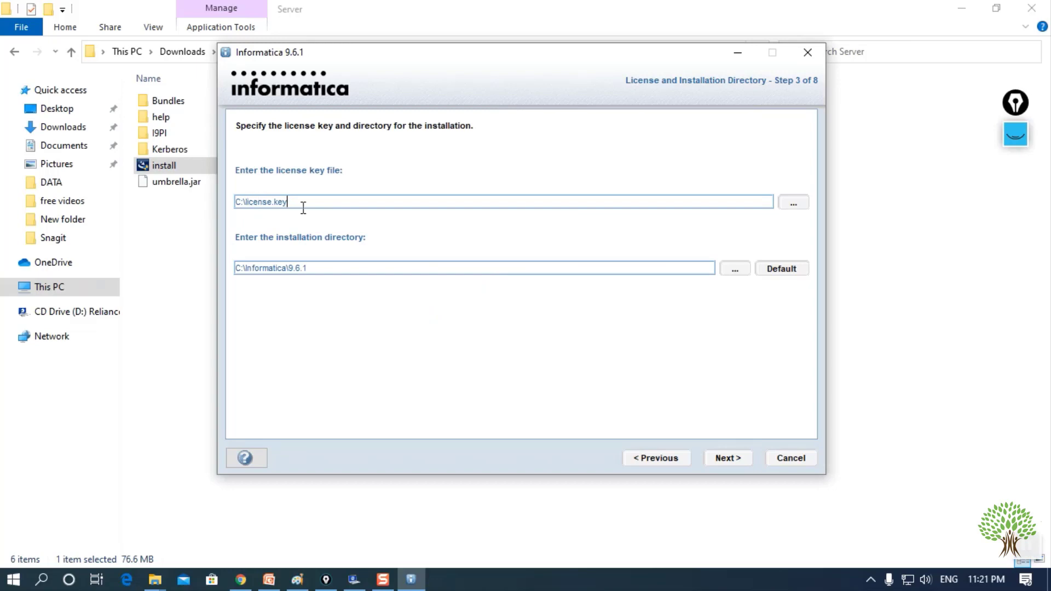
{"action": "left_click_drag", "start_coordinate": [302, 208], "coordinate": [217, 196]}
{"action": "left_click", "coordinate": [185, 227]}
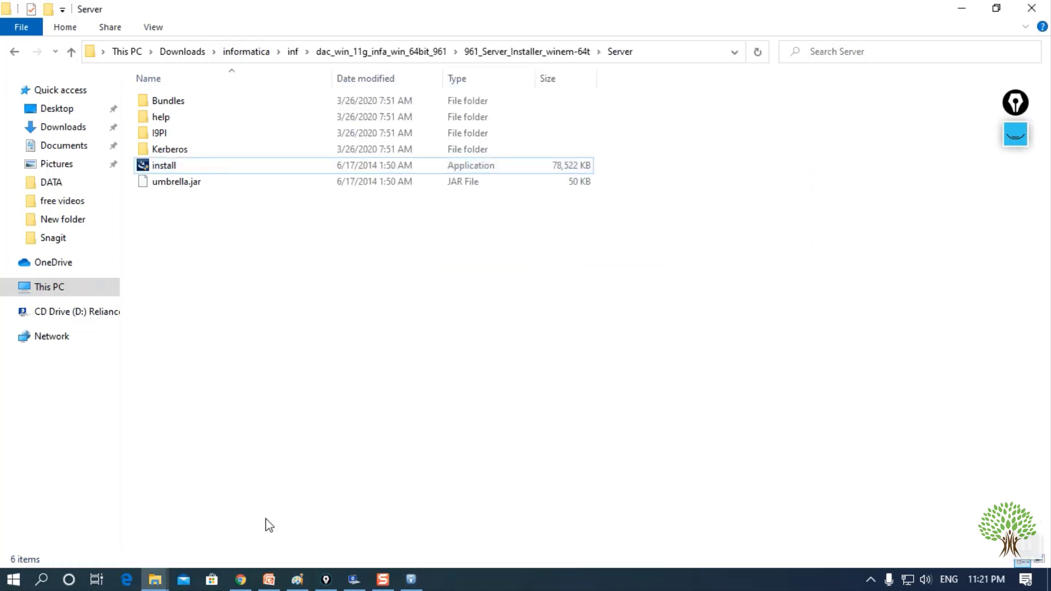
- Locate Oracle_All_OS_Prod.key in the dac_win_11g_infa_win_64bit_961 folder, then return to the installer
{"action": "mouse_move", "coordinate": [166, 575]}
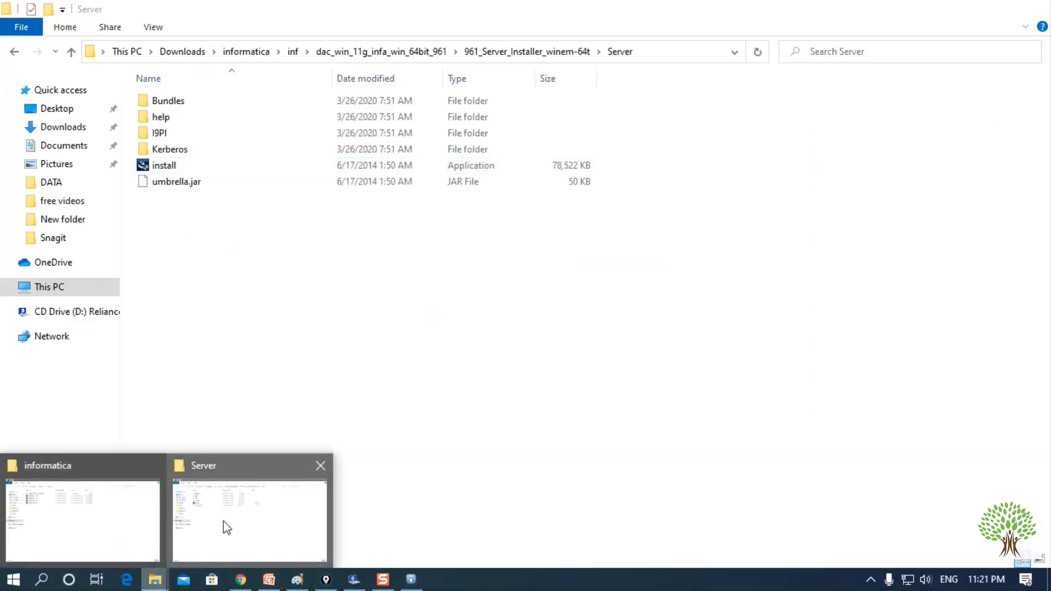
{"action": "mouse_move", "coordinate": [114, 520]}
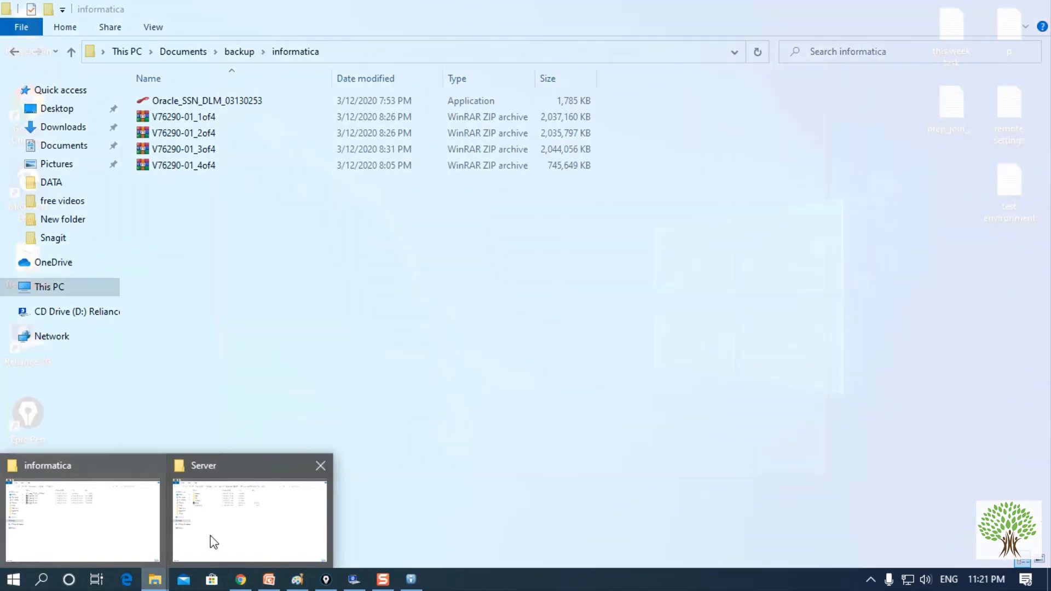
{"action": "left_click", "coordinate": [212, 539]}
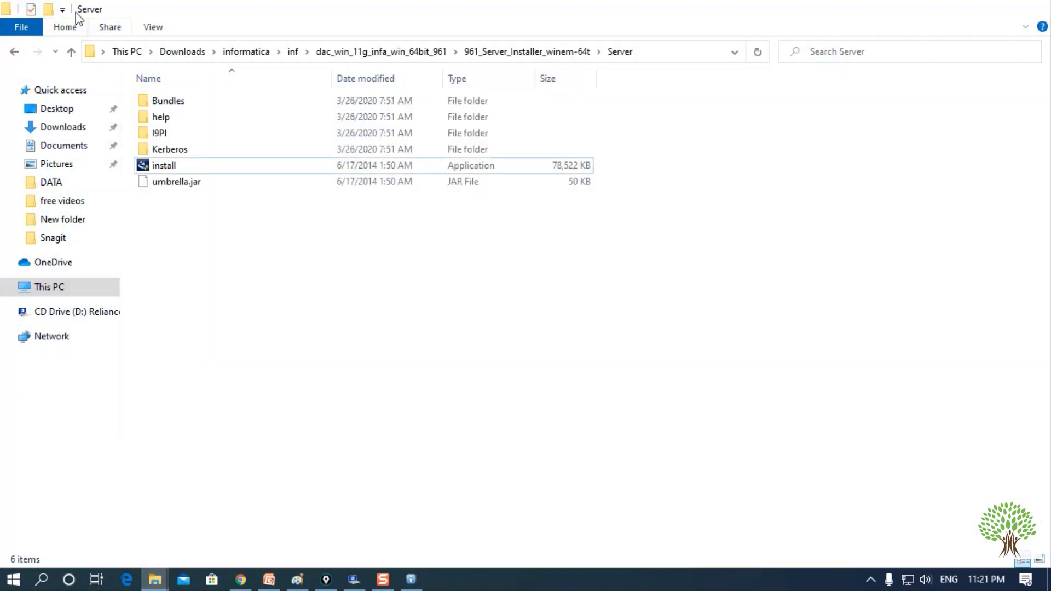
{"action": "left_click", "coordinate": [11, 52]}
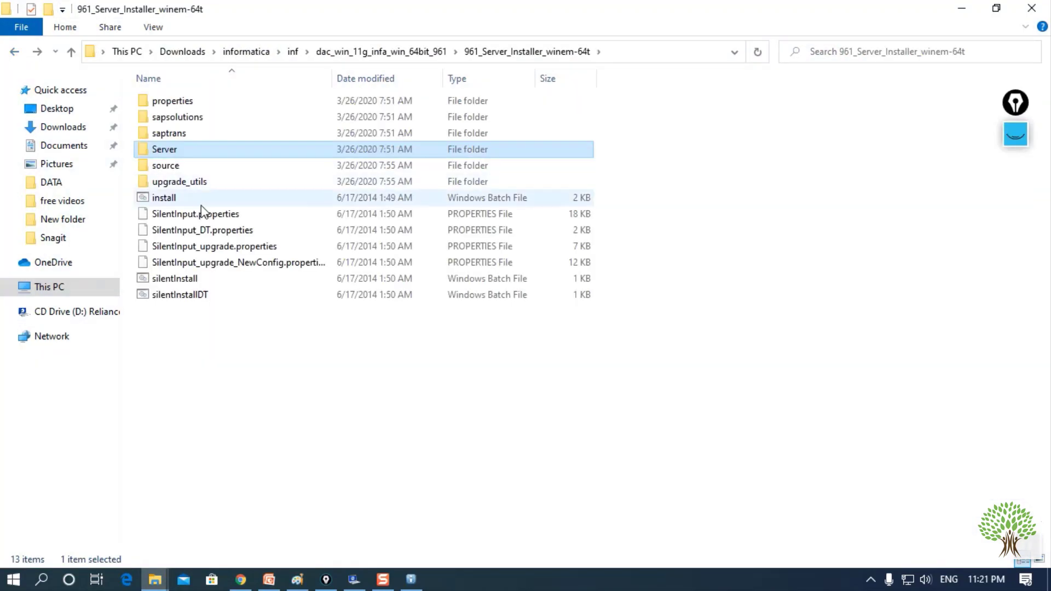
{"action": "left_click", "coordinate": [12, 53]}
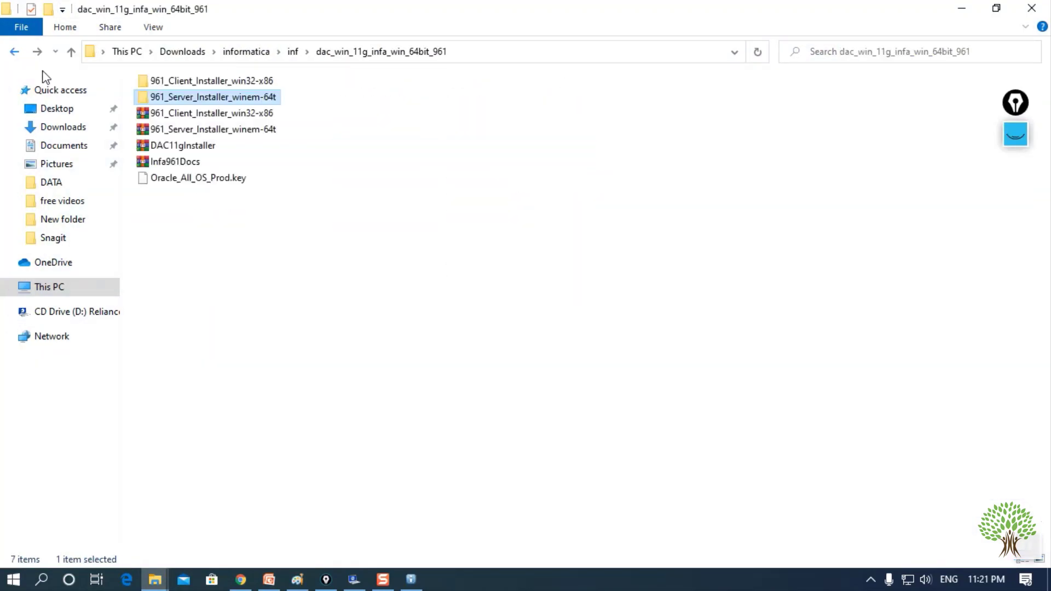
{"action": "left_click", "coordinate": [199, 178]}
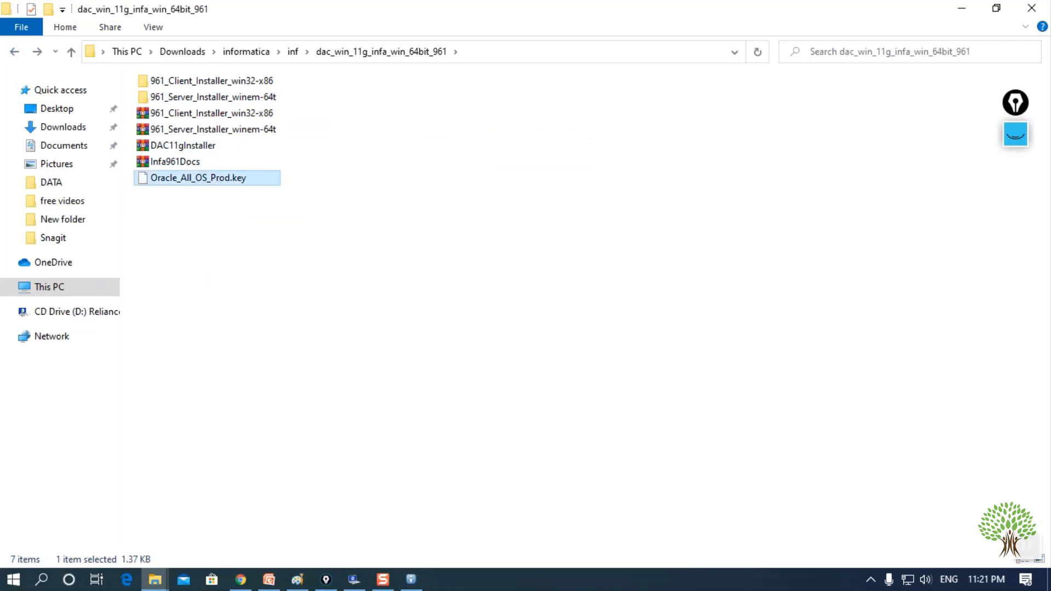
{"action": "left_click", "coordinate": [411, 579]}
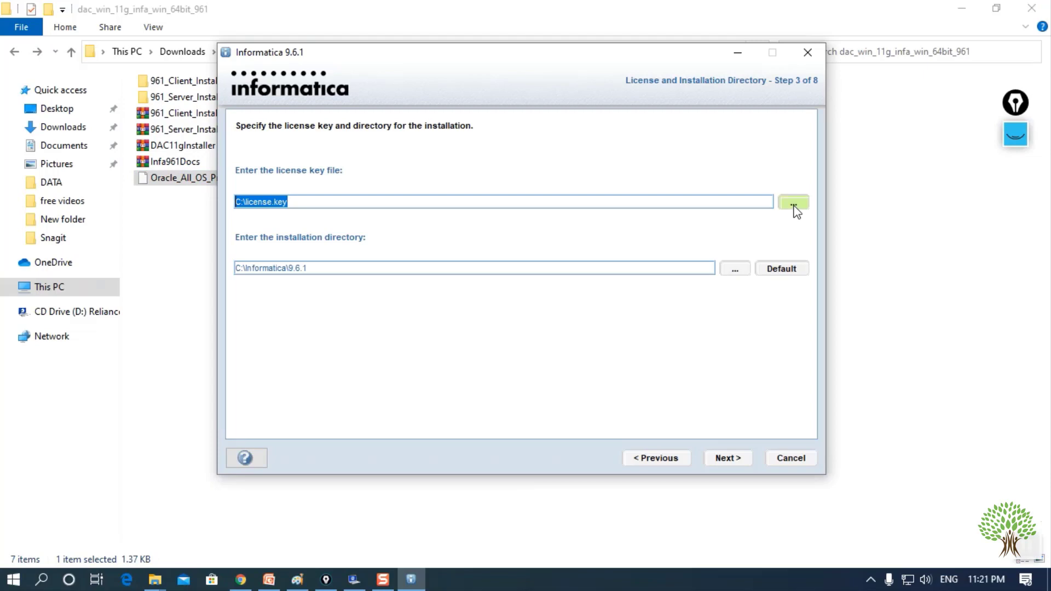
- Browse for the license file, navigating through This PC into Downloads
{"action": "left_click", "coordinate": [794, 206]}
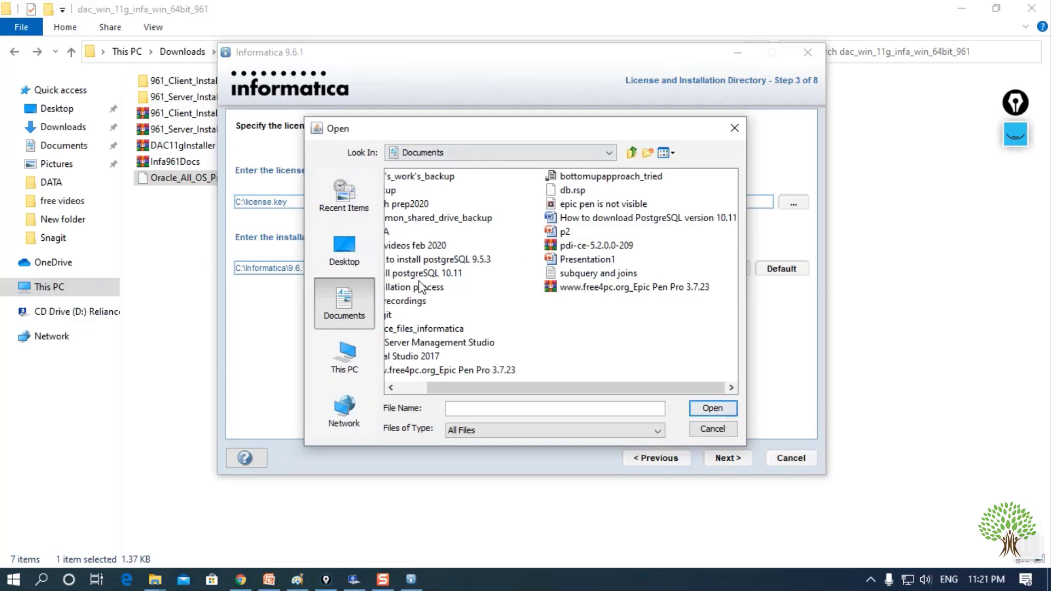
{"action": "left_click", "coordinate": [448, 152]}
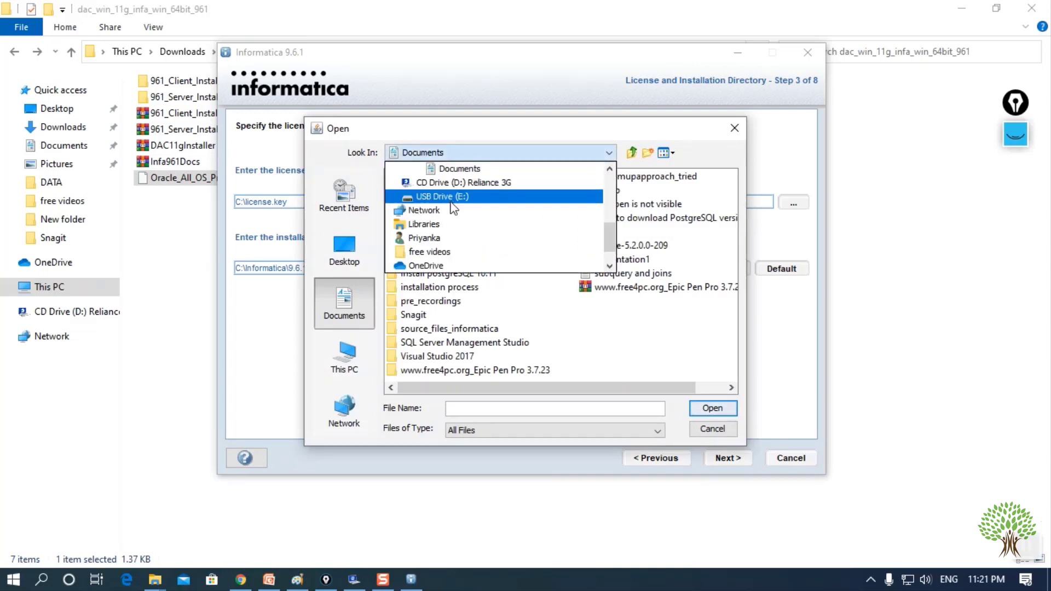
{"action": "scroll", "coordinate": [441, 244], "scroll_direction": "down", "scroll_amount": 1}
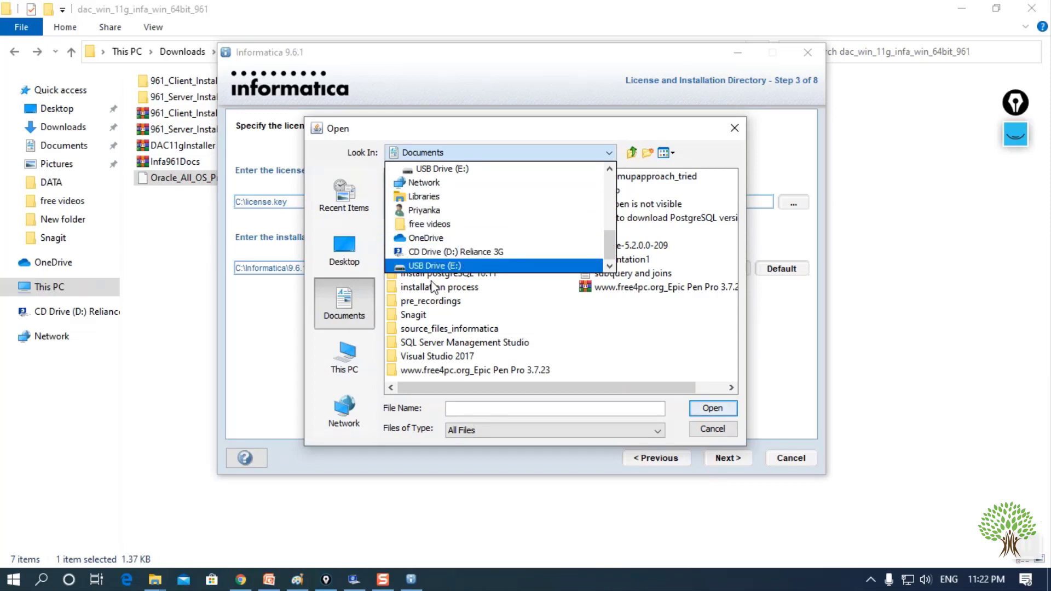
{"action": "left_click", "coordinate": [343, 359]}
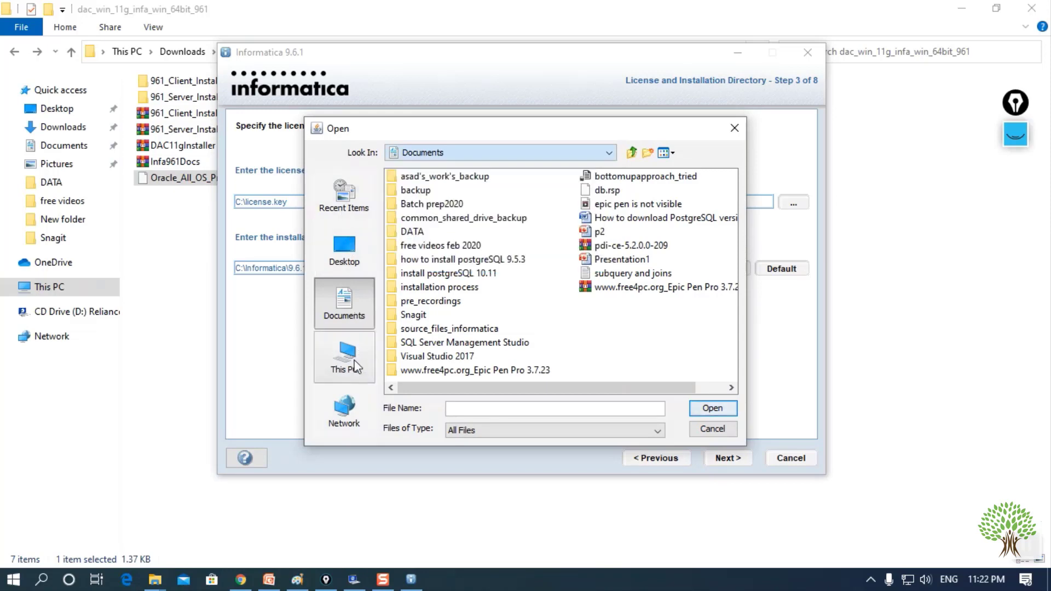
{"action": "left_click", "coordinate": [344, 363]}
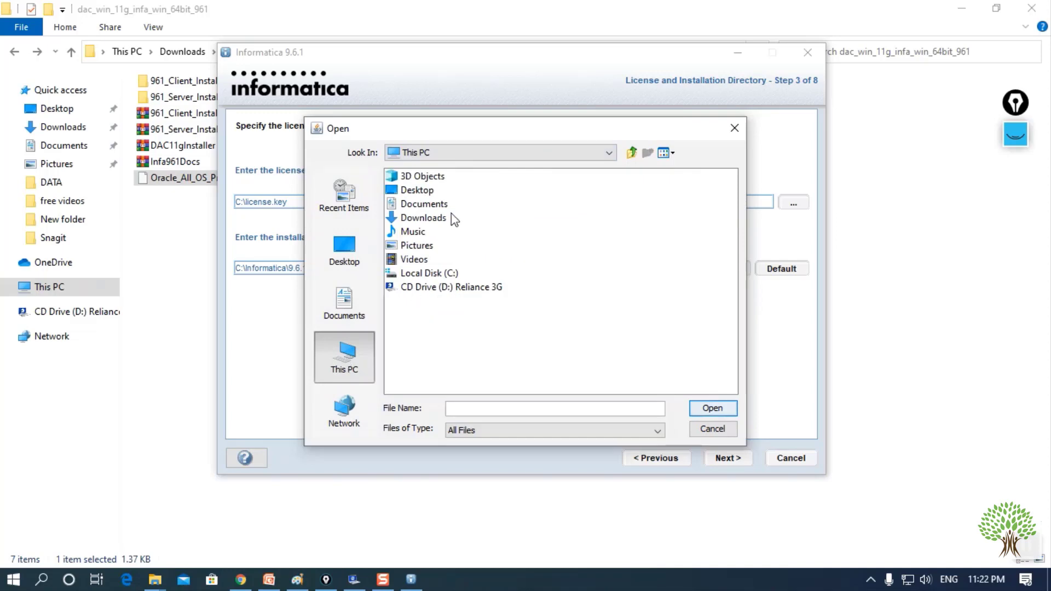
{"action": "double_click", "coordinate": [422, 215]}
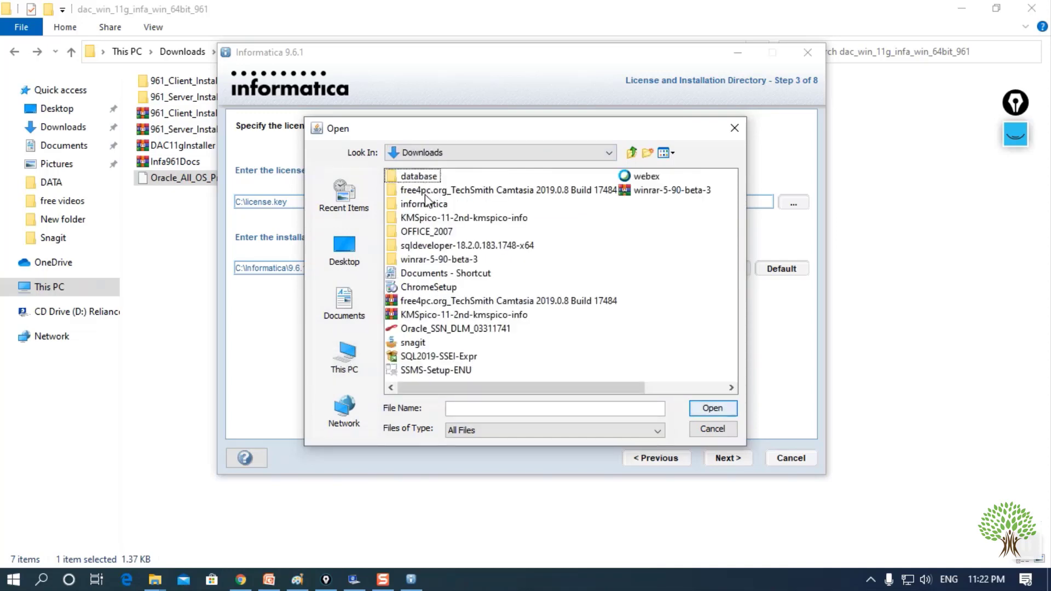
{"action": "scroll", "coordinate": [435, 283], "scroll_direction": "down", "scroll_amount": 3}
{"action": "scroll", "coordinate": [435, 284], "scroll_direction": "up", "scroll_amount": 3}
- Choose informatica\inf\dac_win_11g_infa_win_64bit_961\Oracle_All_OS_Prod.key as the license and continue to the summary
{"action": "double_click", "coordinate": [420, 204]}
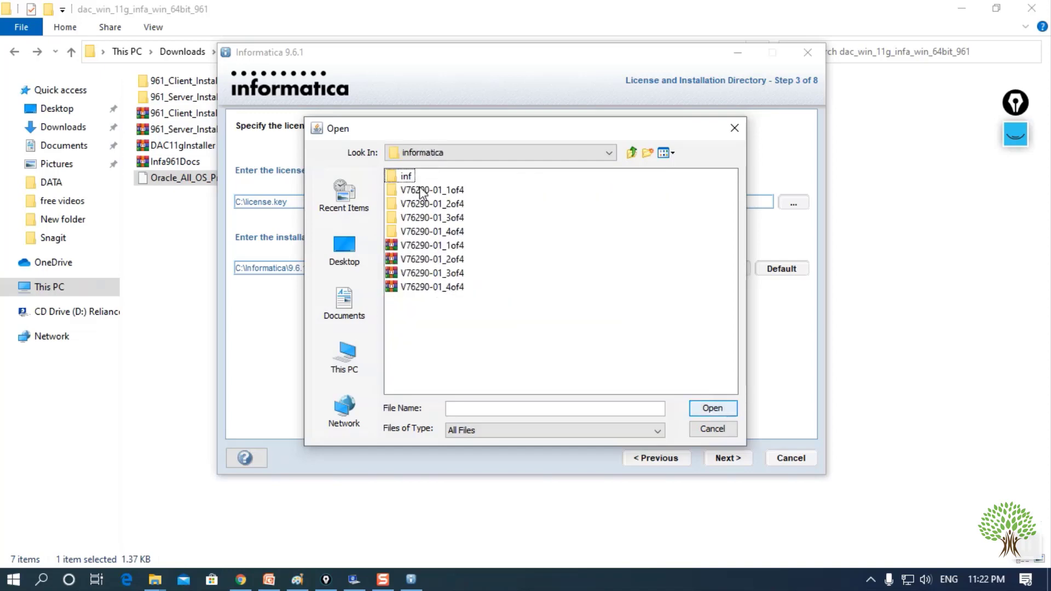
{"action": "double_click", "coordinate": [406, 178]}
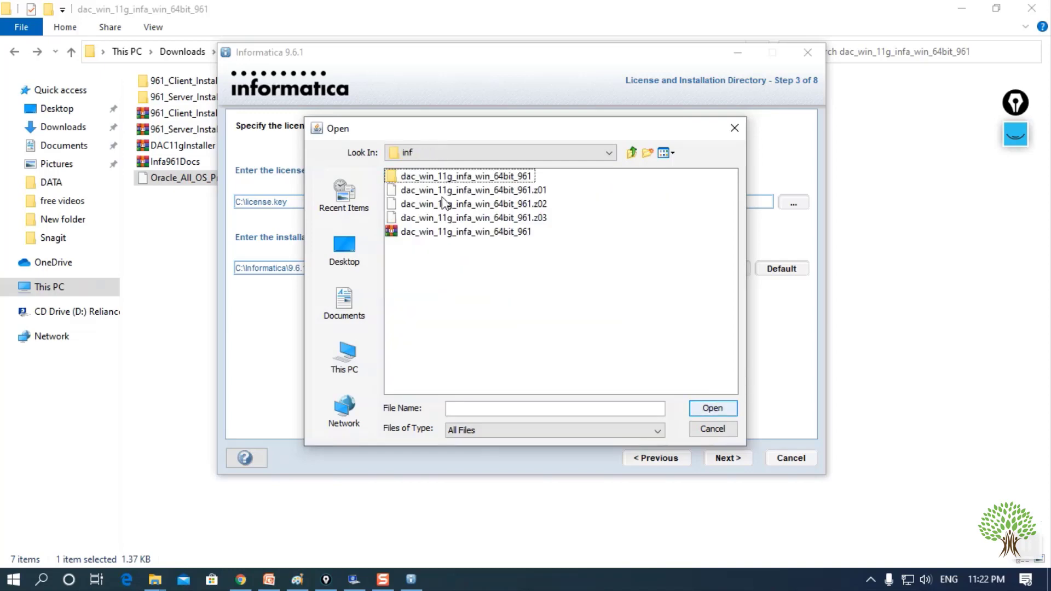
{"action": "double_click", "coordinate": [438, 176]}
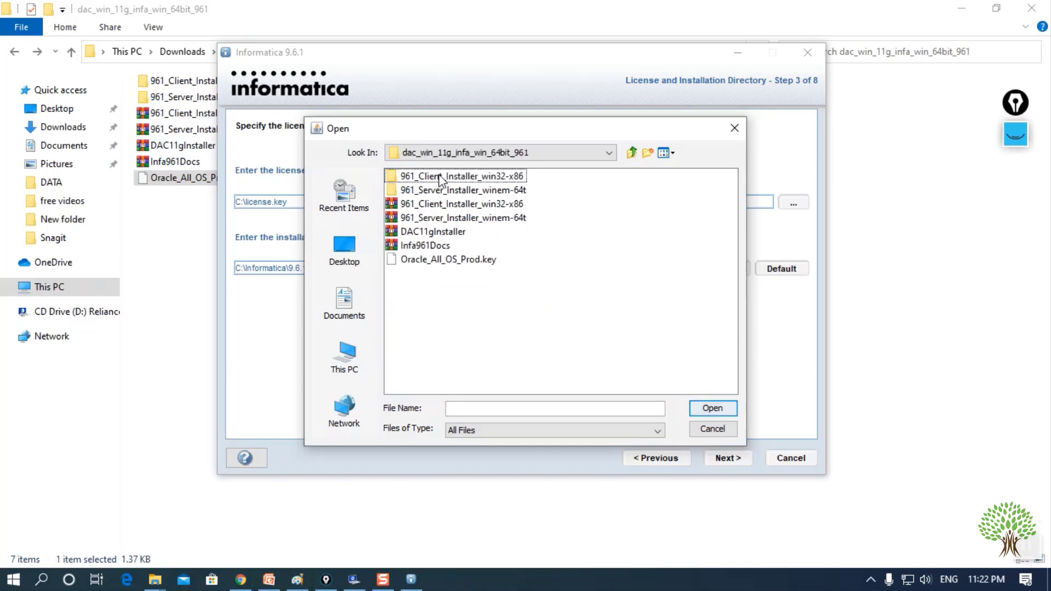
{"action": "left_click", "coordinate": [436, 260]}
{"action": "left_click", "coordinate": [706, 409]}
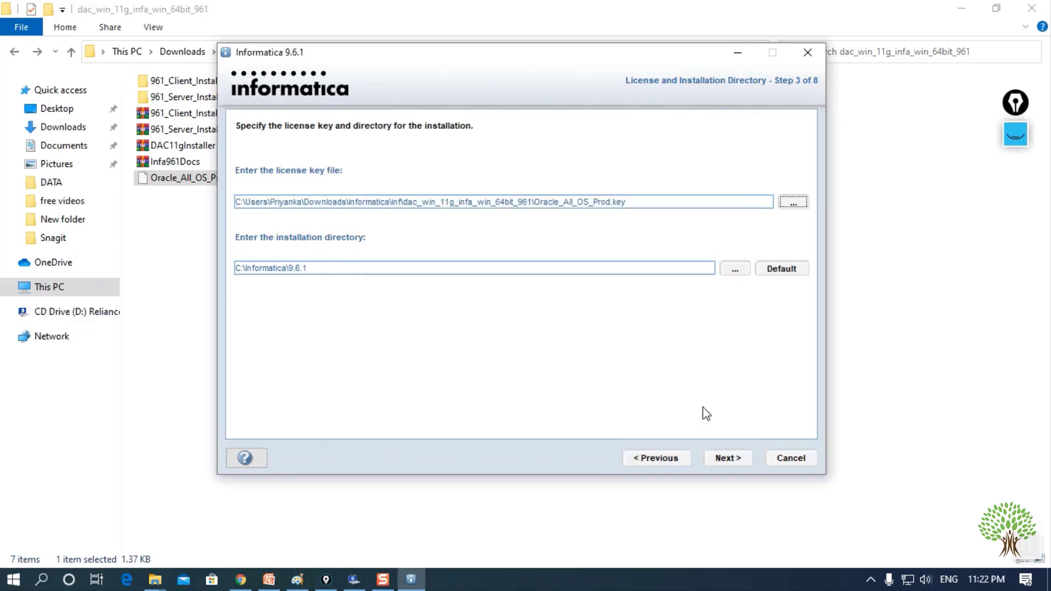
{"action": "left_click", "coordinate": [727, 459]}
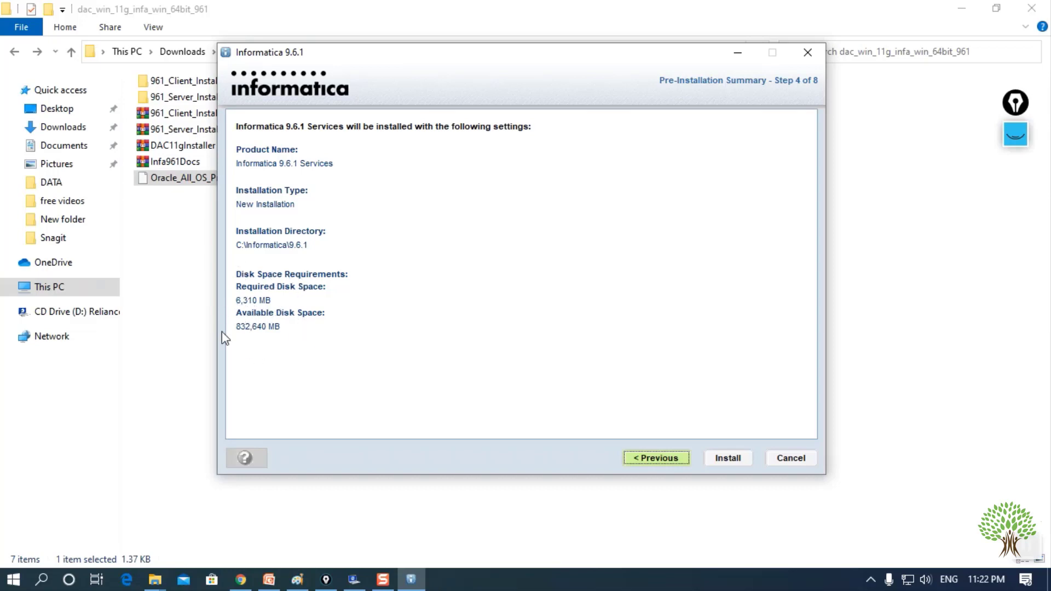
- Install the Informatica services, then keep 'Create a domain' and continue to the repository database step
{"action": "left_click", "coordinate": [726, 459]}
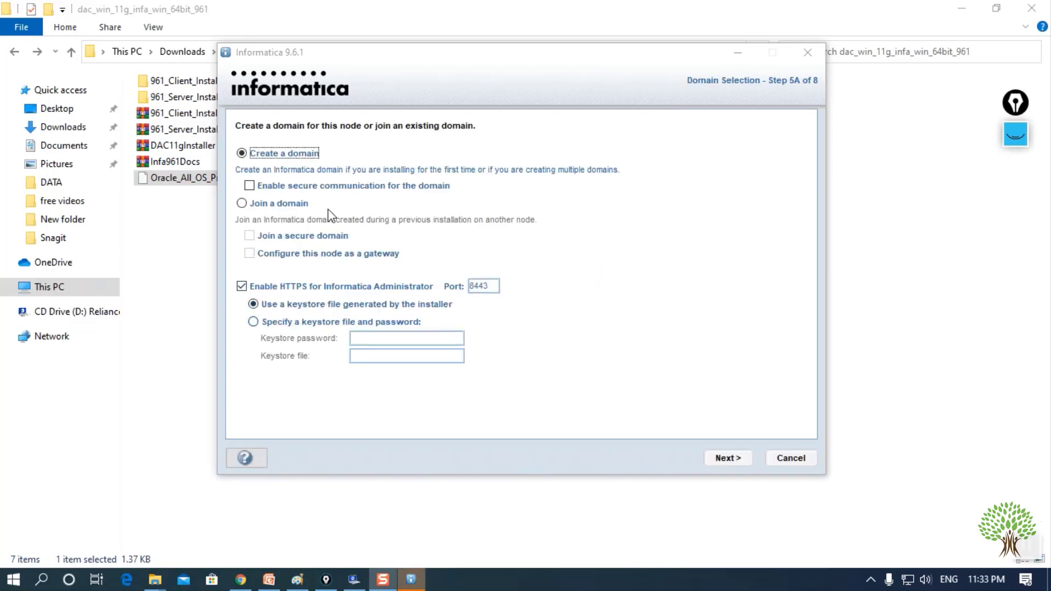
{"action": "left_click", "coordinate": [360, 167]}
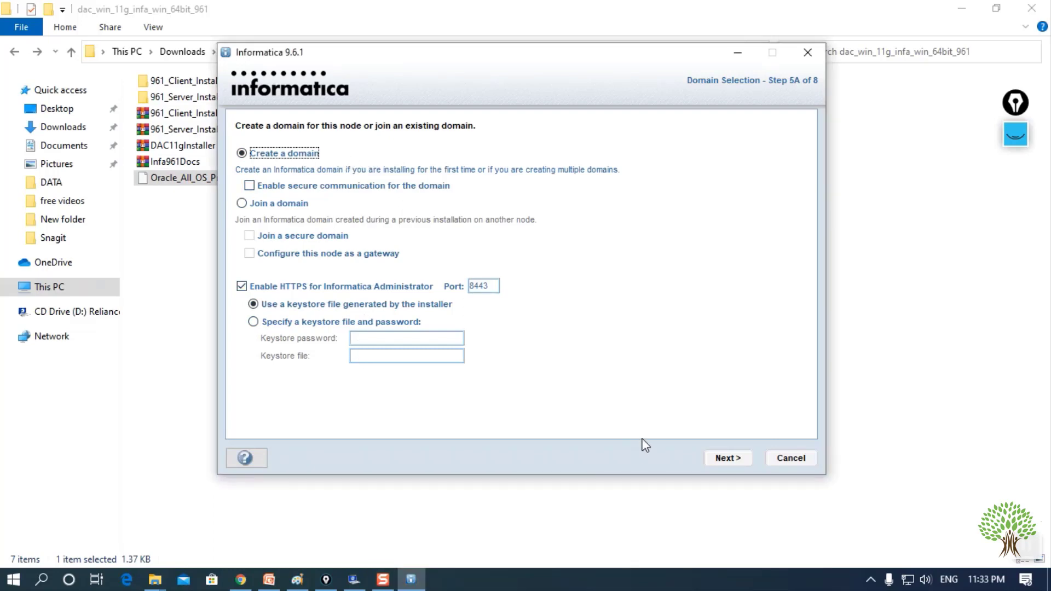
{"action": "left_click", "coordinate": [728, 459]}
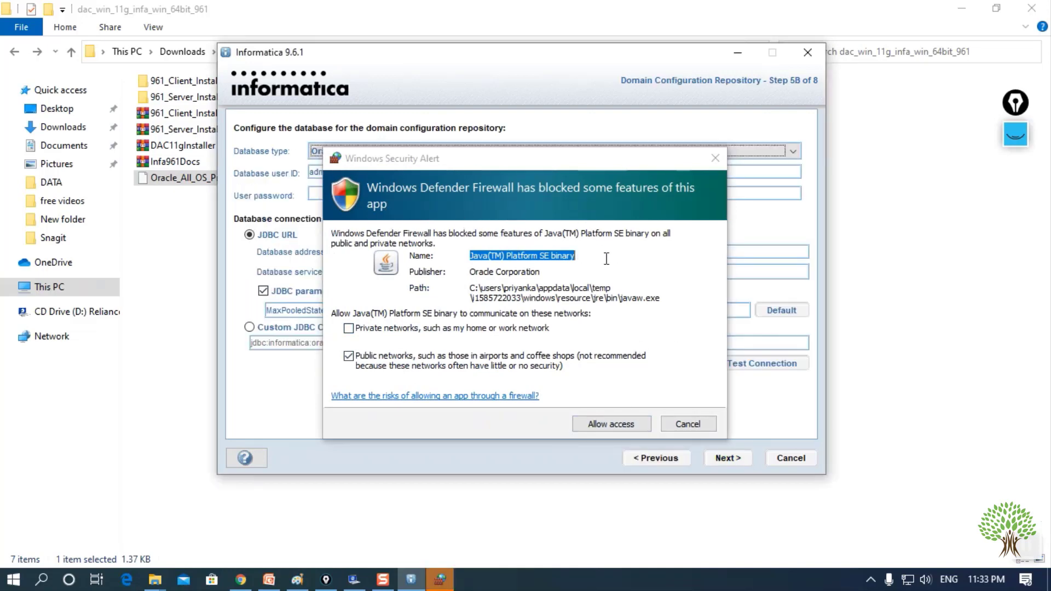
- Allow Java through the firewall, clear 'admin' from Database user ID, and open the Start menu
{"action": "left_click", "coordinate": [610, 425]}
{"action": "left_click", "coordinate": [610, 425]}
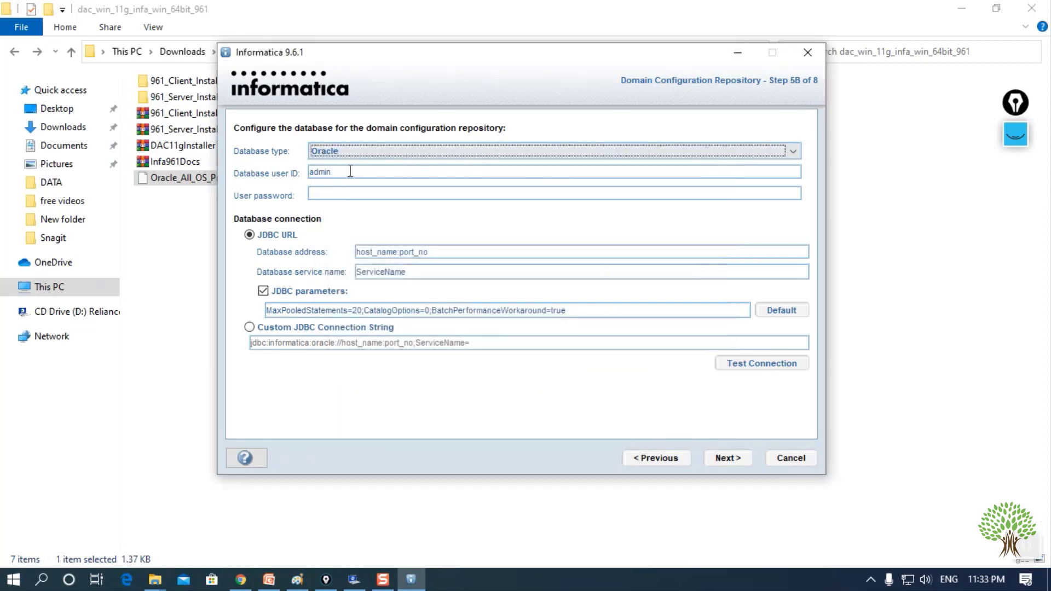
{"action": "left_click_drag", "start_coordinate": [351, 171], "coordinate": [295, 170]}
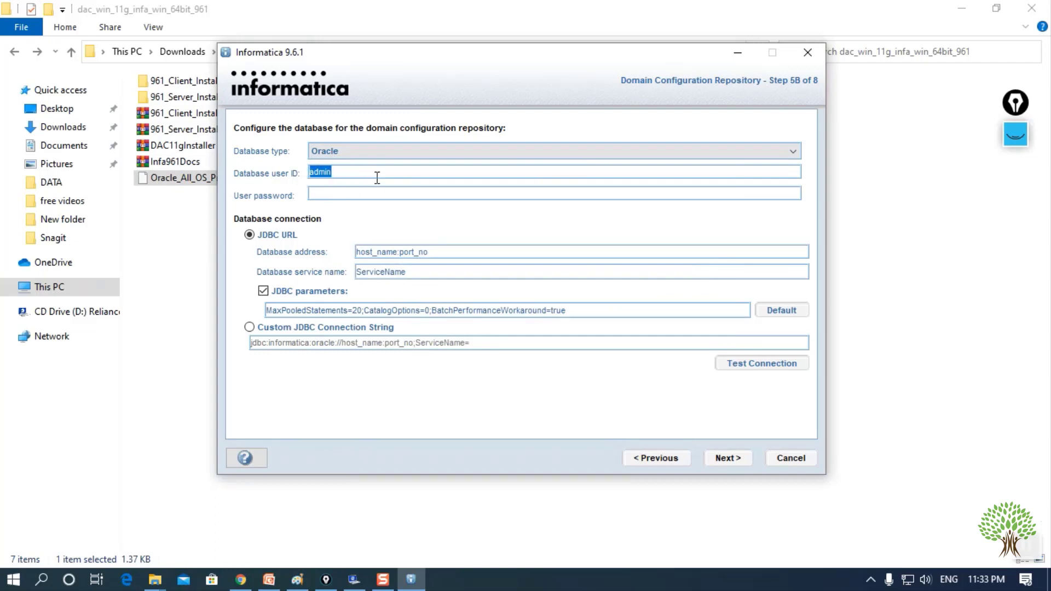
{"action": "key", "text": "BackSpace"}
{"action": "left_click", "coordinate": [14, 579]}
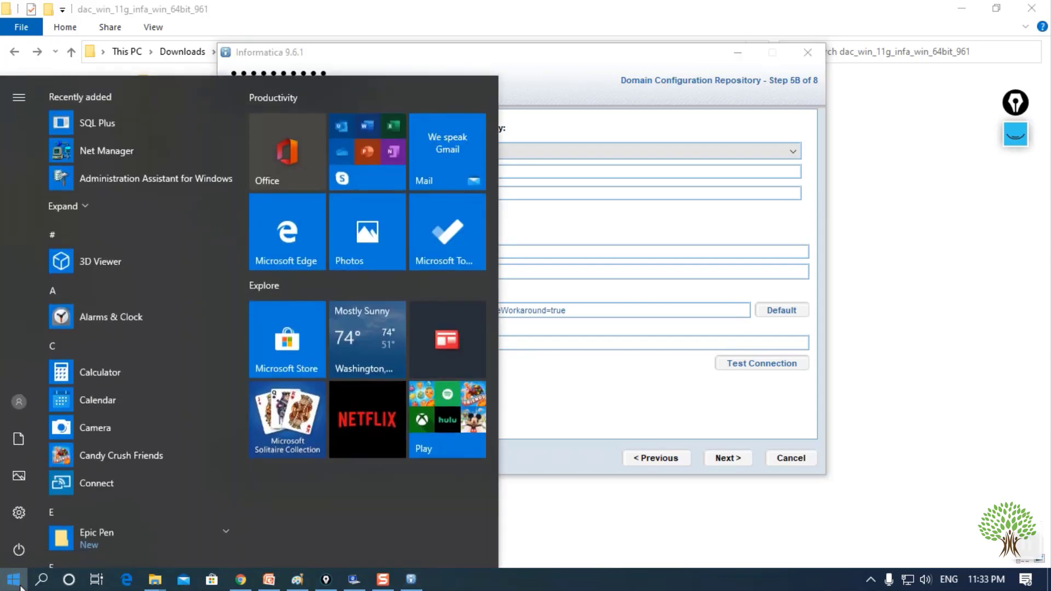
- Launch SQL Plus and log in as the system user
{"action": "left_click", "coordinate": [82, 121]}
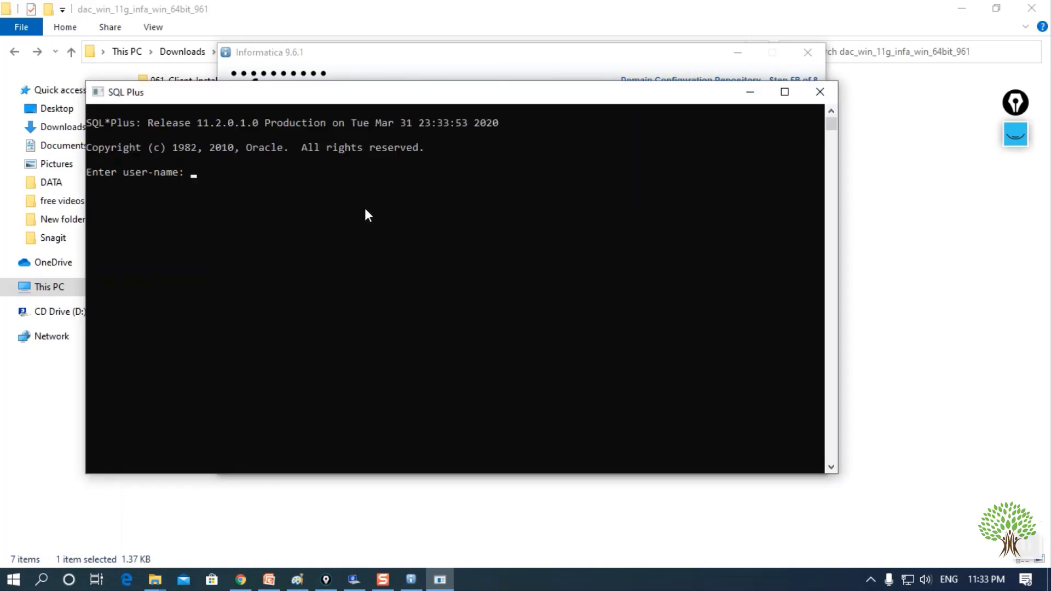
{"action": "type", "text": "system"}
{"action": "key", "text": "Return"}
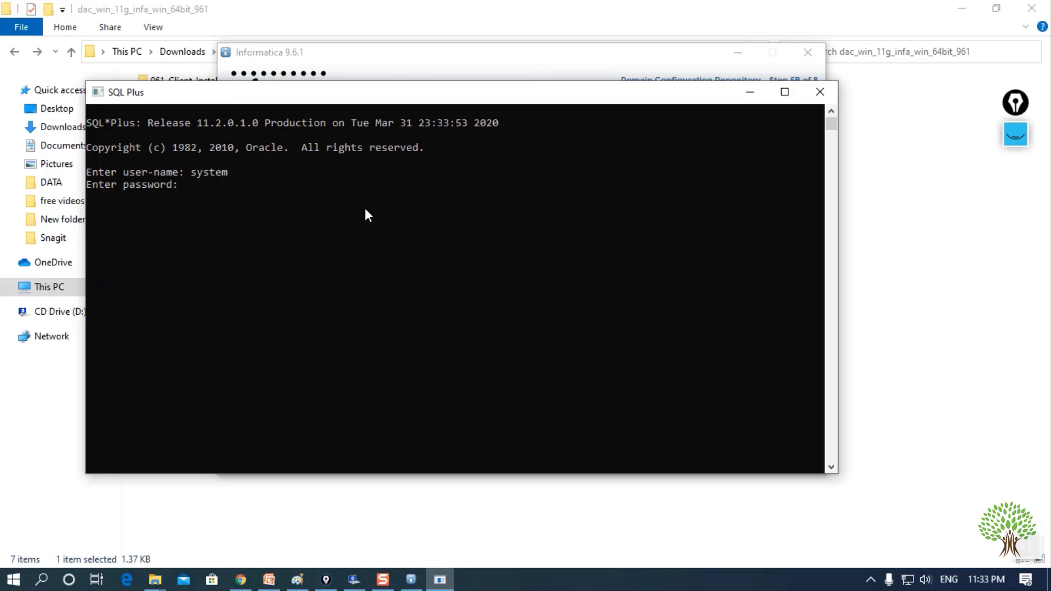
{"action": "key", "text": "Return"}
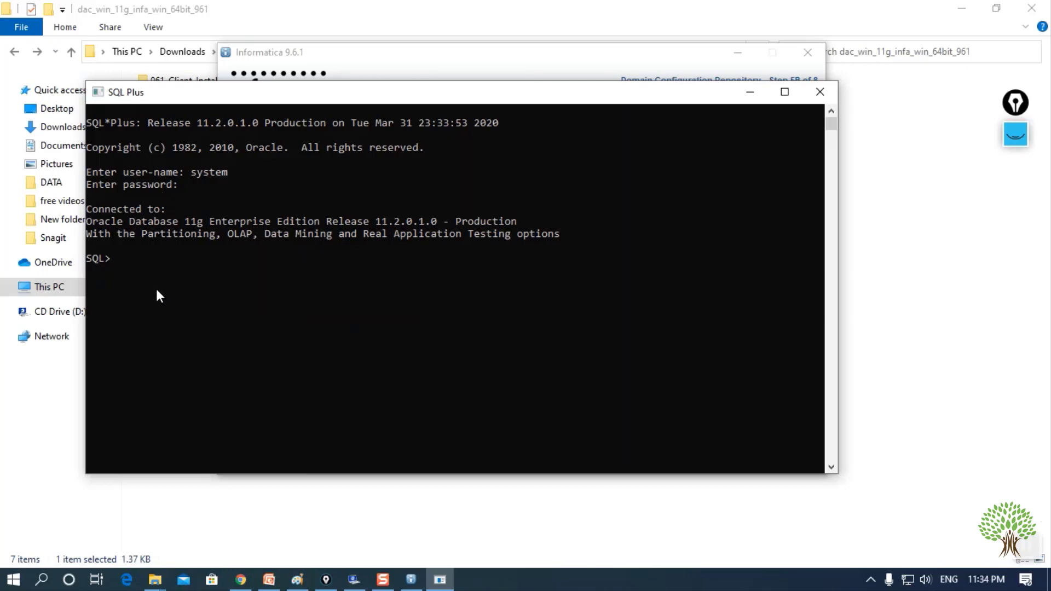
- Create the database user info_domain with its password
{"action": "key", "text": "BackSpace"}
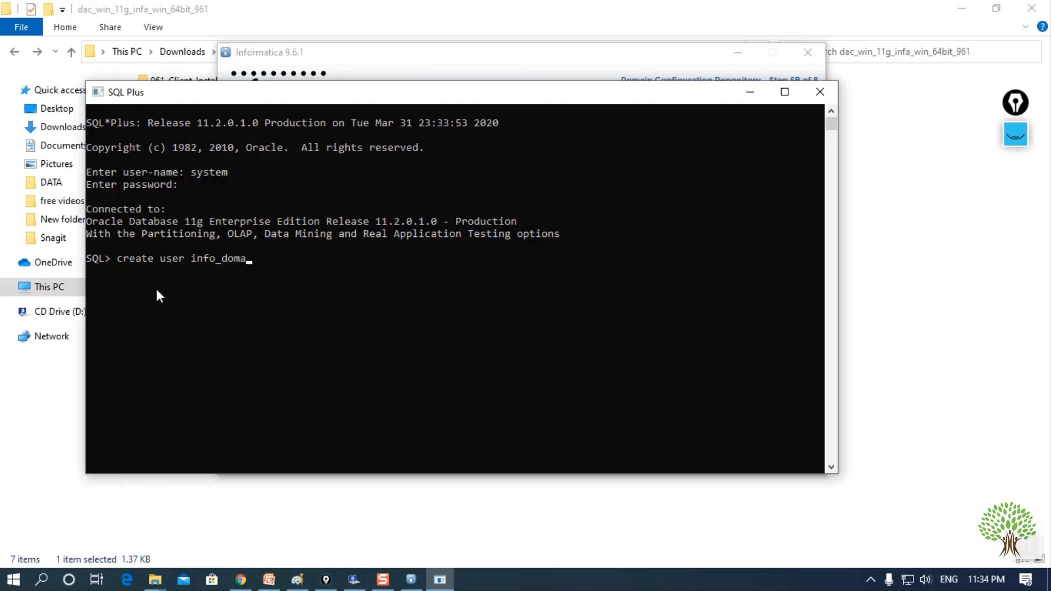
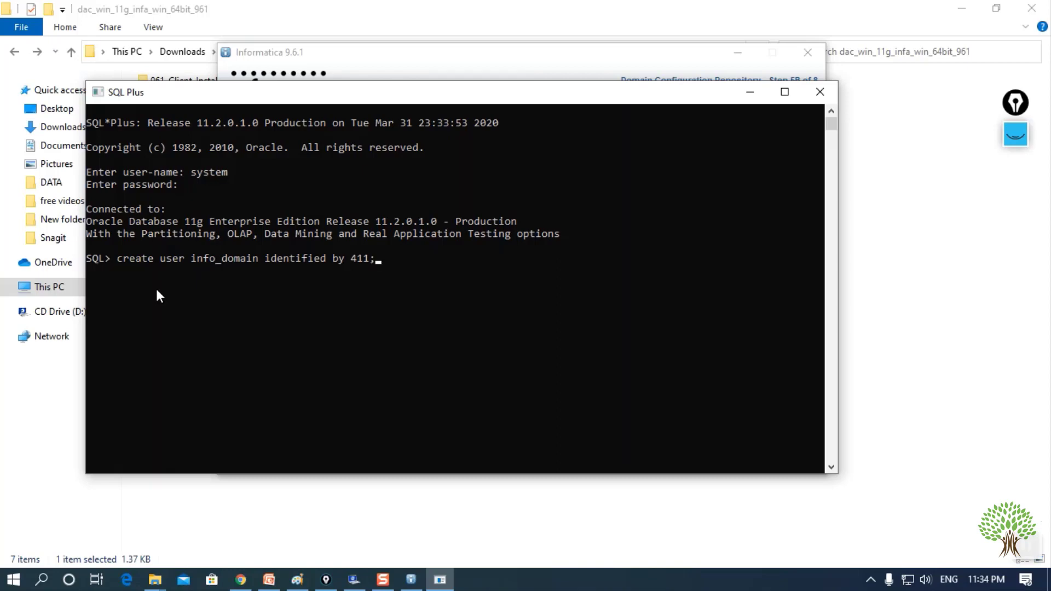
{"action": "key", "text": "Return"}
- Grant DBA to info_domain, connect as info_domain, and return to the installer
{"action": "type", "text": "grant db"}
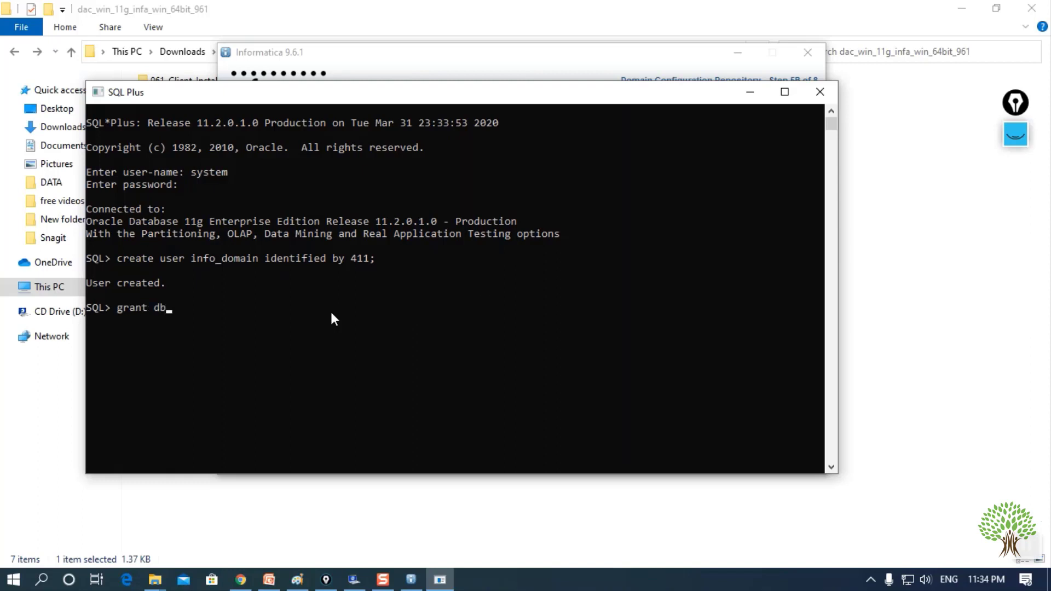
{"action": "type", "text": "a to info_domain;"}
{"action": "key", "text": "Return"}
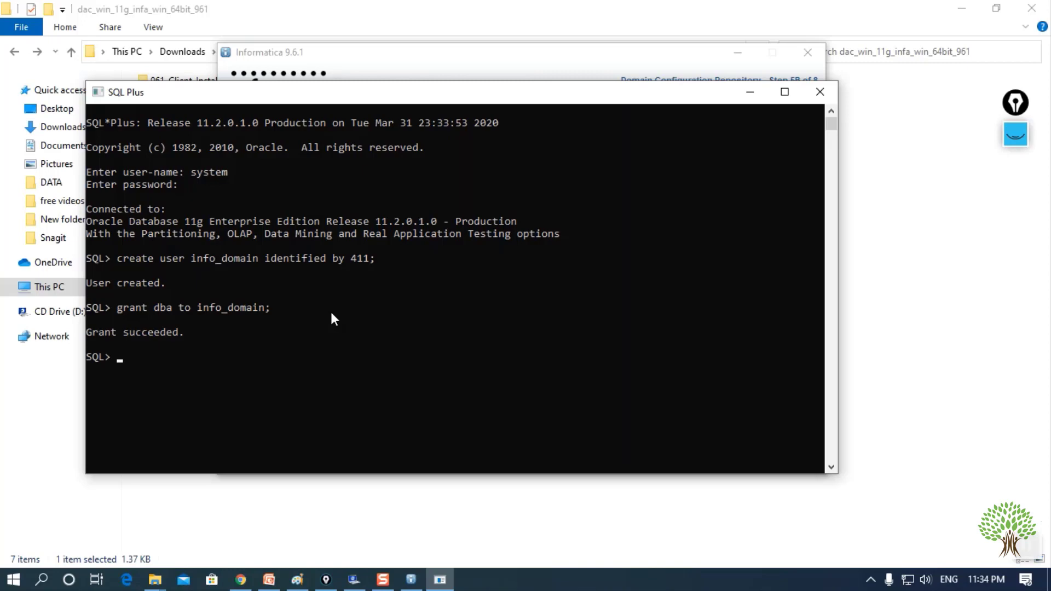
{"action": "type", "text": "connect info_domain"}
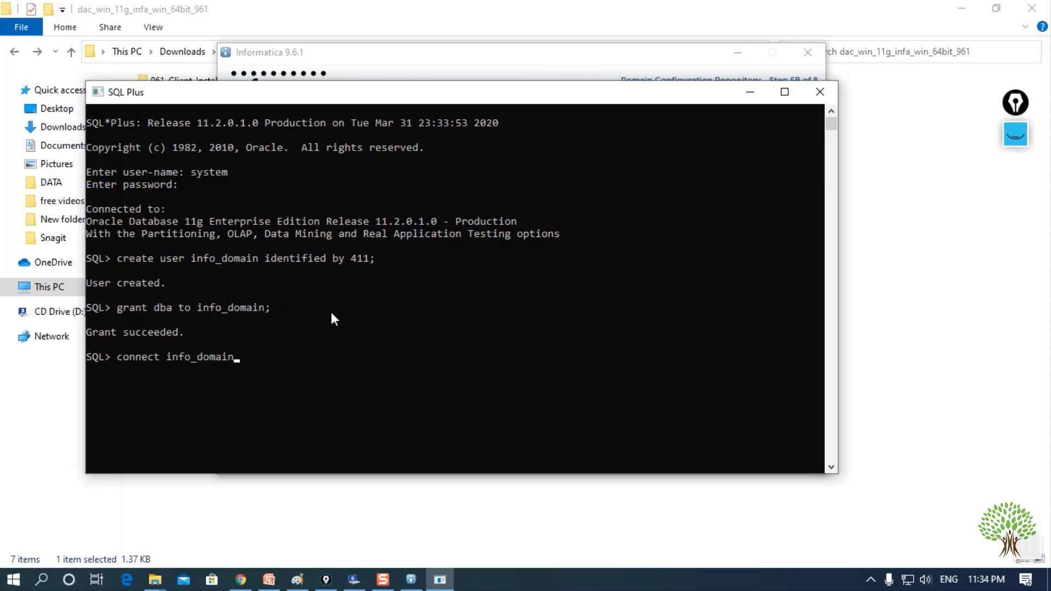
{"action": "key", "text": "Return"}
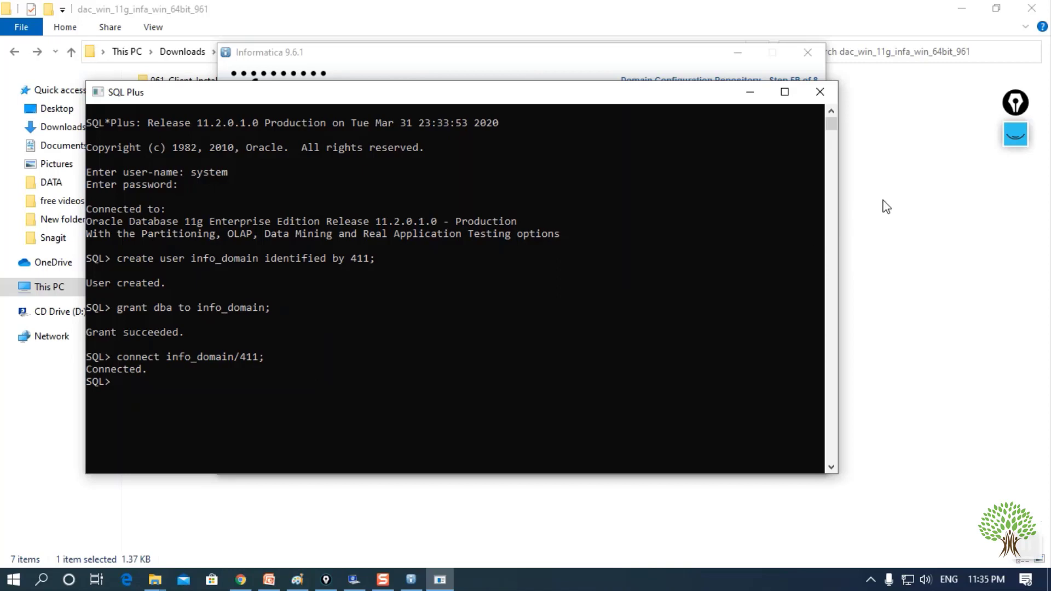
{"action": "left_click", "coordinate": [549, 73]}
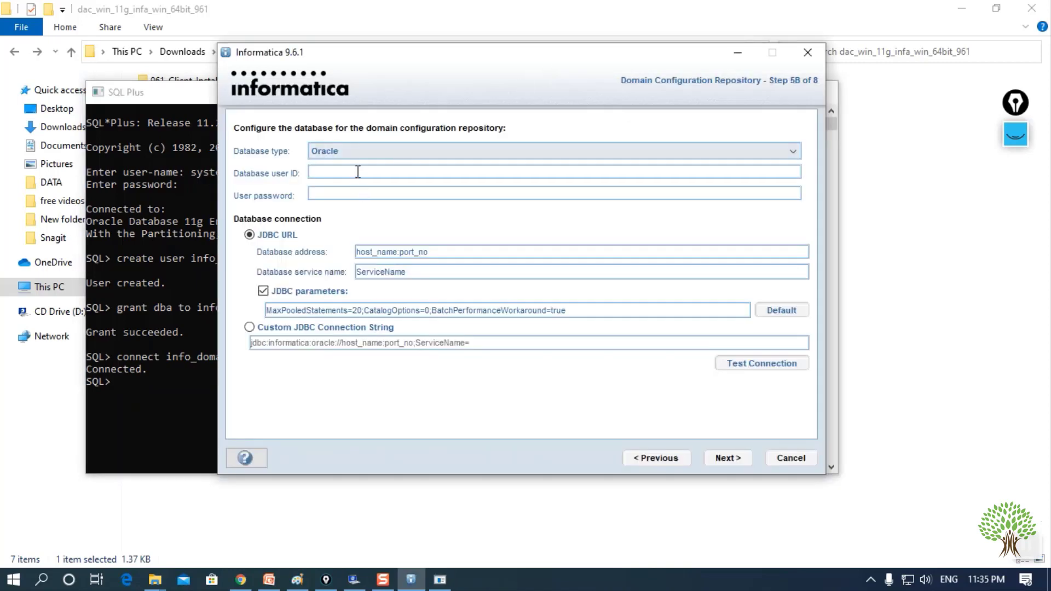
- Enter info_domain as Database user ID and type its password
{"action": "type", "text": "info_domain"}
{"action": "left_click", "coordinate": [351, 189]}
{"action": "type", "text": "***"}
{"action": "key", "text": "BackSpace"}
{"action": "key", "text": "BackSpace"}
{"action": "key", "text": "BackSpace"}
{"action": "type", "text": "***"}
- Replace the placeholders with service name xe and database address localhost
{"action": "left_click_drag", "start_coordinate": [436, 251], "coordinate": [306, 255]}
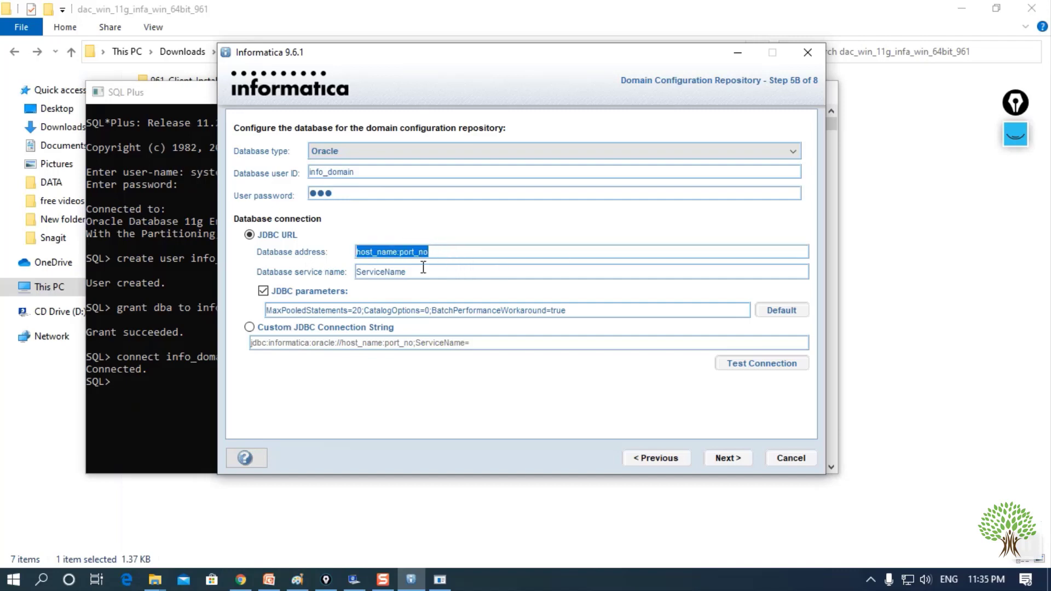
{"action": "left_click_drag", "start_coordinate": [425, 272], "coordinate": [316, 272]}
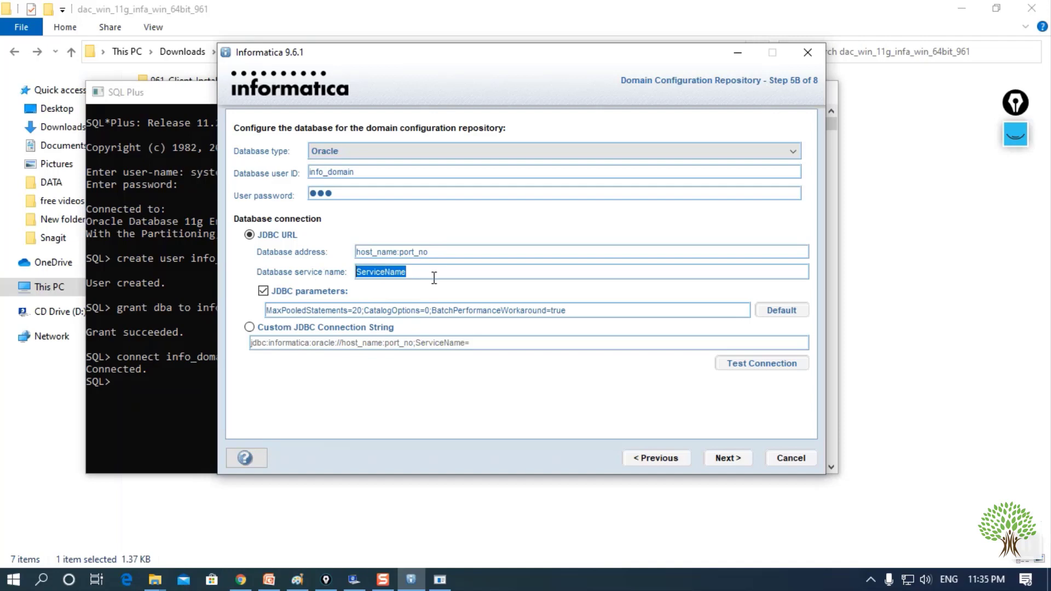
{"action": "key", "text": "BackSpace"}
{"action": "type", "text": "xe"}
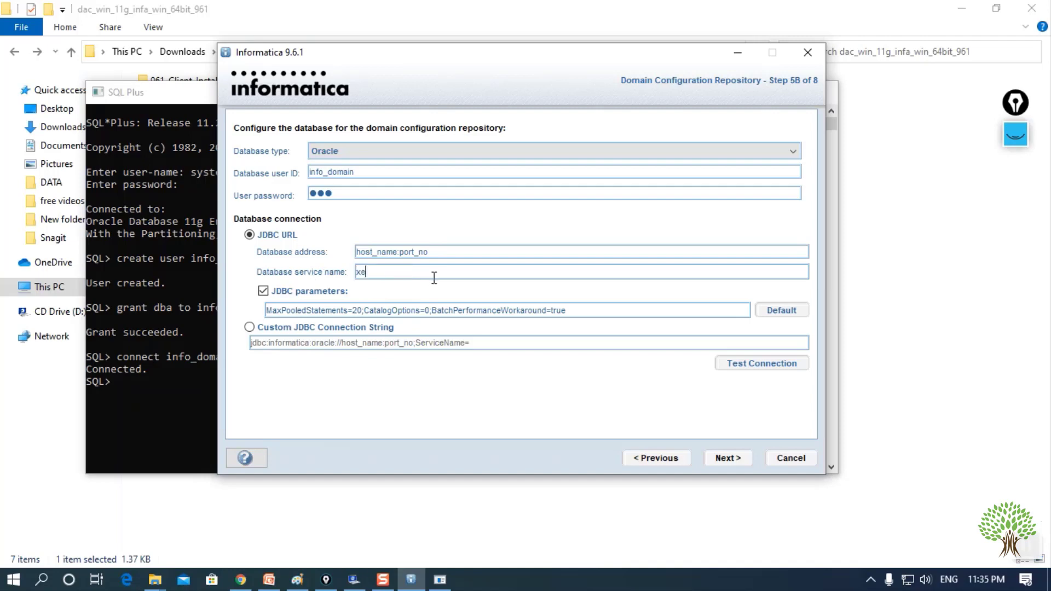
{"action": "triple_click", "coordinate": [461, 254]}
{"action": "key", "text": "BackSpace"}
{"action": "type", "text": "localhost"}
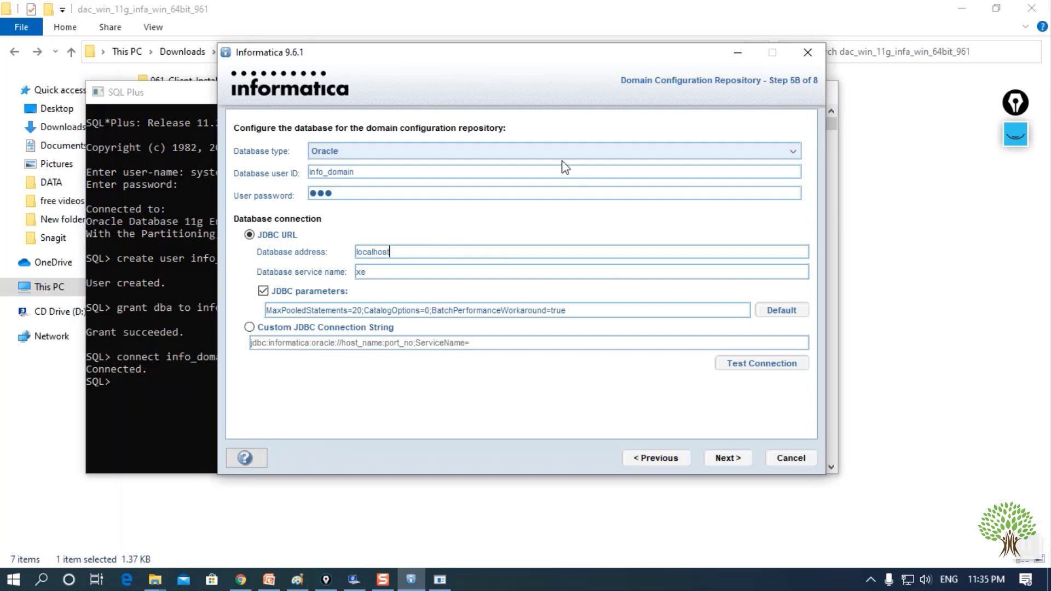
- Test the repository connection, dismiss the failure, and recheck the localhost address
{"action": "left_click", "coordinate": [730, 366]}
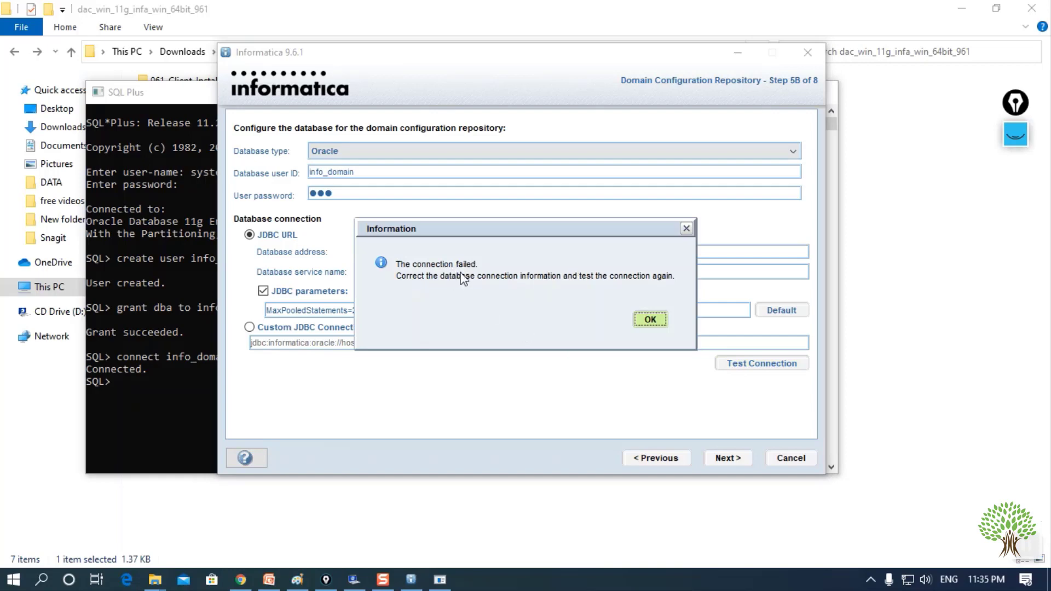
{"action": "left_click", "coordinate": [649, 320]}
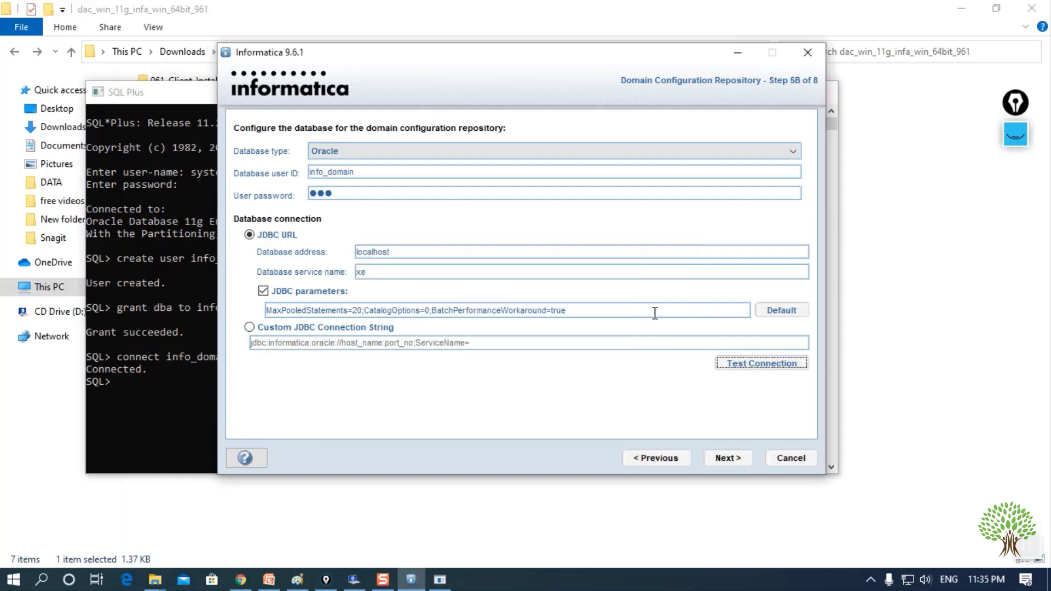
{"action": "left_click", "coordinate": [368, 172]}
{"action": "left_click_drag", "start_coordinate": [414, 253], "coordinate": [321, 251]}
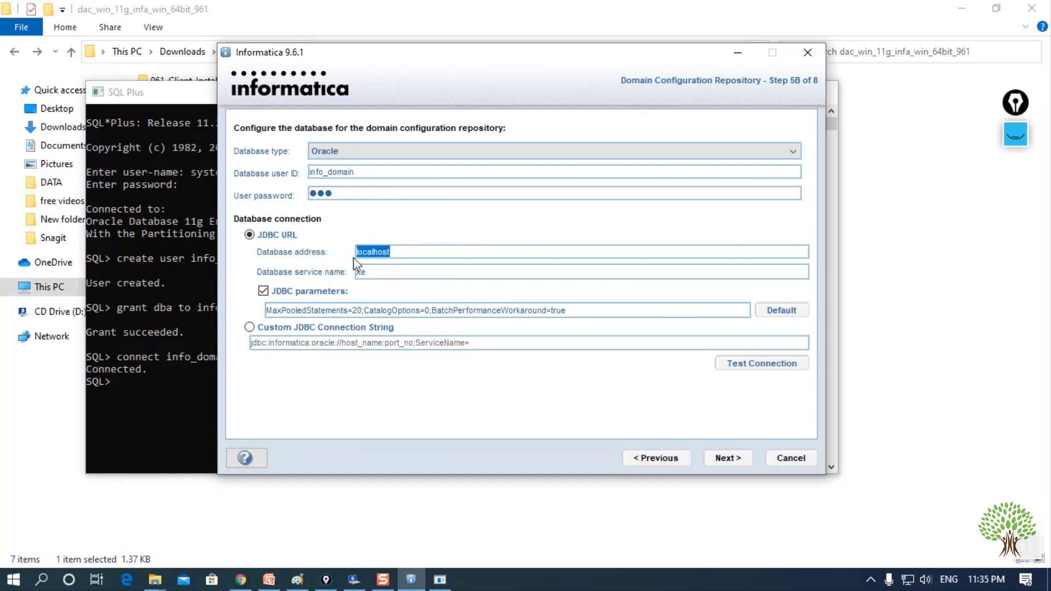
{"action": "left_click", "coordinate": [391, 274]}
{"action": "left_click_drag", "start_coordinate": [426, 252], "coordinate": [331, 254]}
- Step back and forward, keep Oracle, and review user info_domain, address localhost, service xe
{"action": "left_click", "coordinate": [648, 462]}
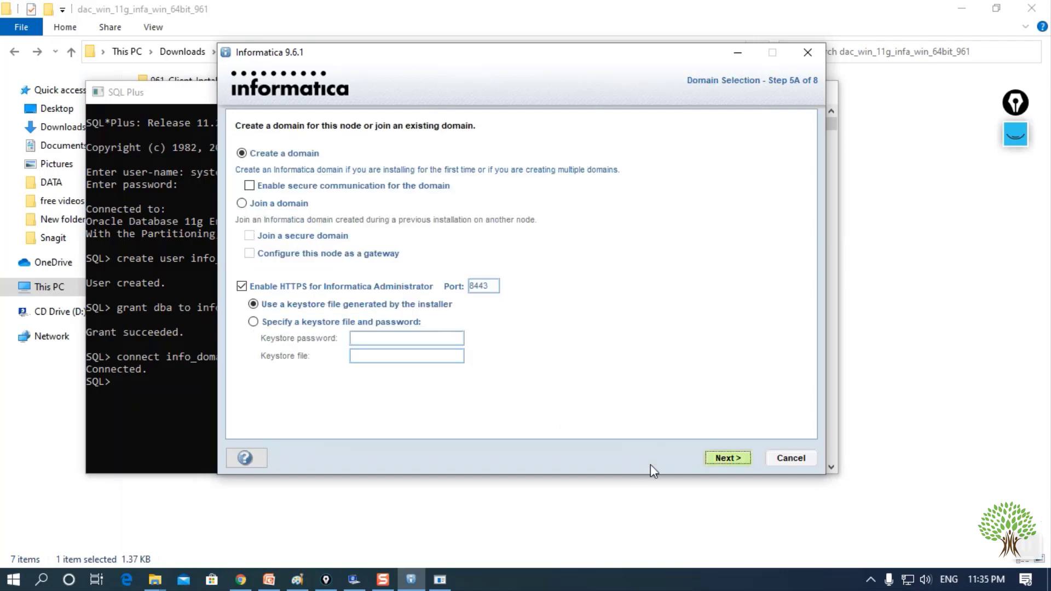
{"action": "left_click", "coordinate": [732, 458]}
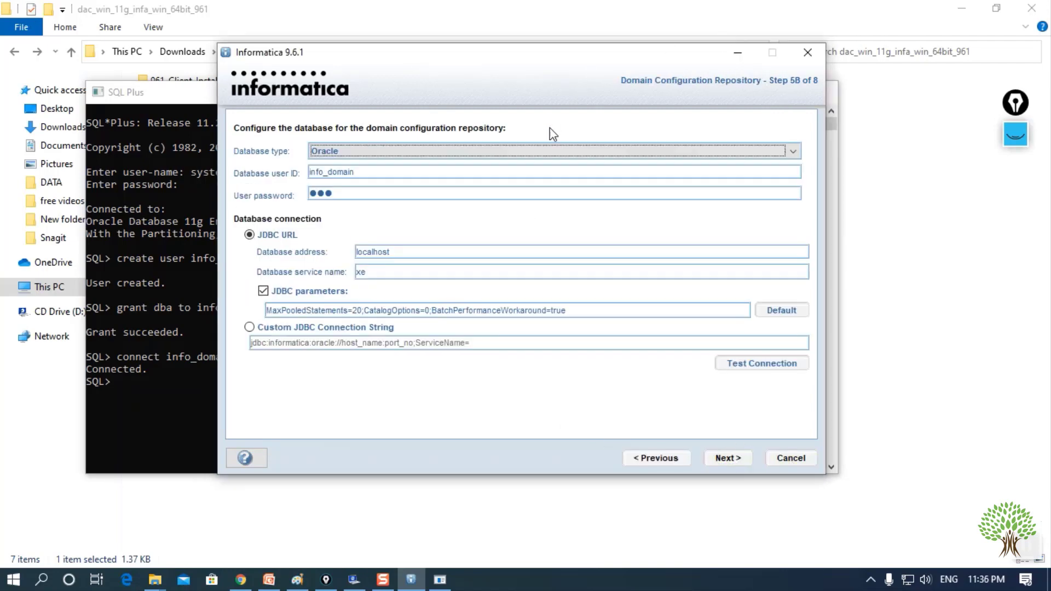
{"action": "left_click", "coordinate": [382, 148]}
{"action": "left_click", "coordinate": [412, 236]}
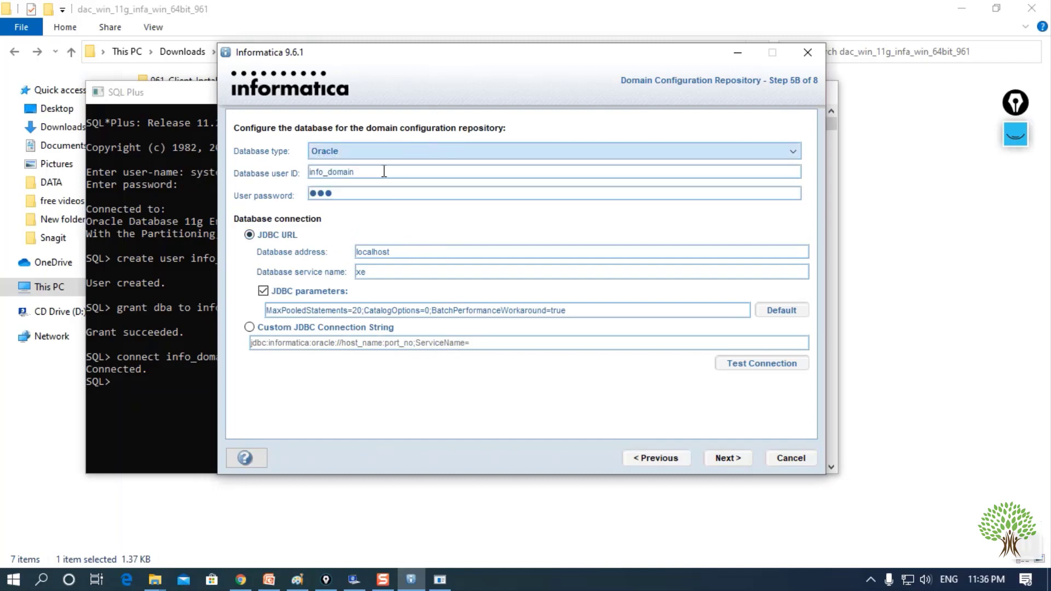
{"action": "left_click_drag", "start_coordinate": [382, 171], "coordinate": [273, 195]}
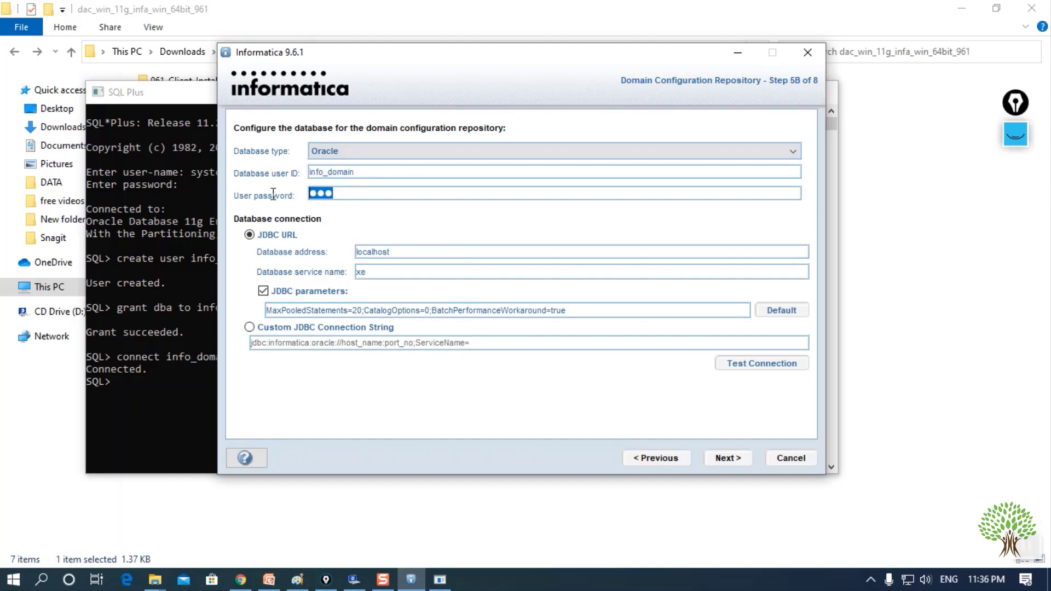
{"action": "left_click_drag", "start_coordinate": [414, 252], "coordinate": [261, 253]}
{"action": "left_click", "coordinate": [408, 266]}
{"action": "left_click_drag", "start_coordinate": [424, 275], "coordinate": [337, 284]}
- Retest the connection twice, dismissing each failure message
{"action": "left_click", "coordinate": [746, 365]}
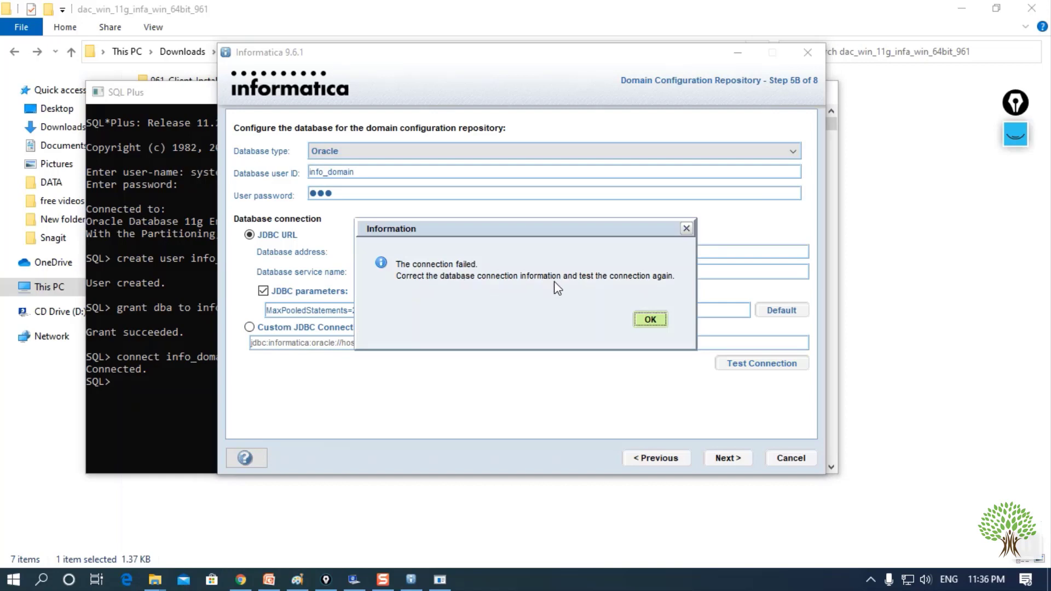
{"action": "left_click", "coordinate": [650, 320]}
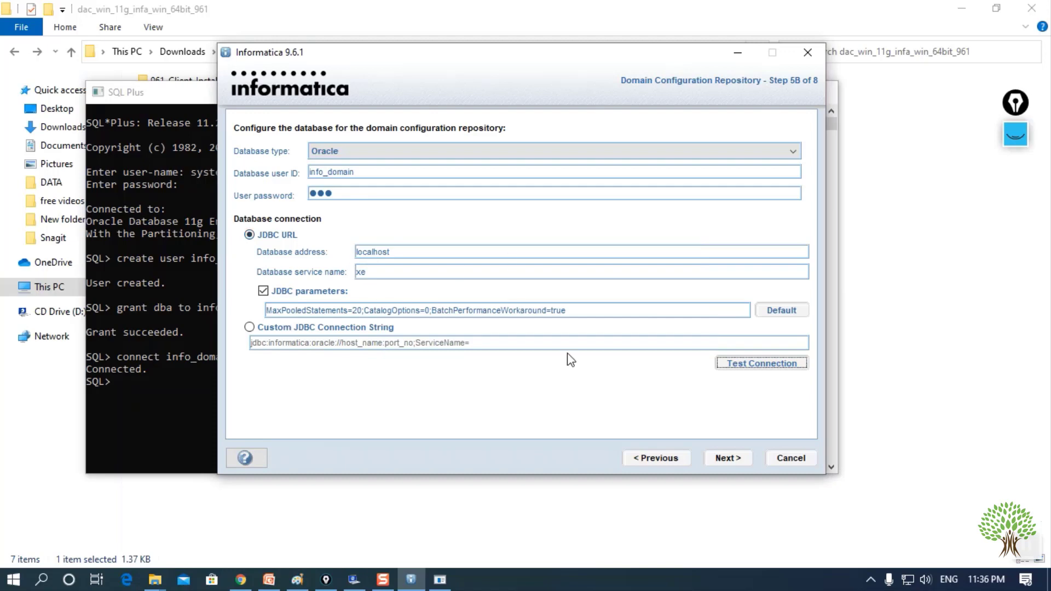
{"action": "left_click", "coordinate": [769, 363]}
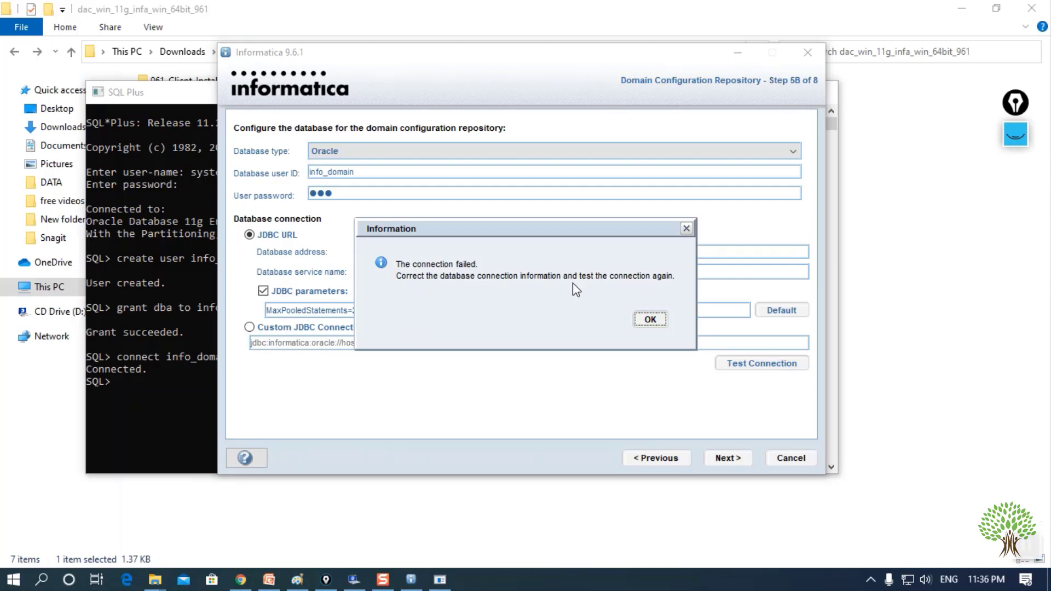
{"action": "left_click", "coordinate": [650, 320]}
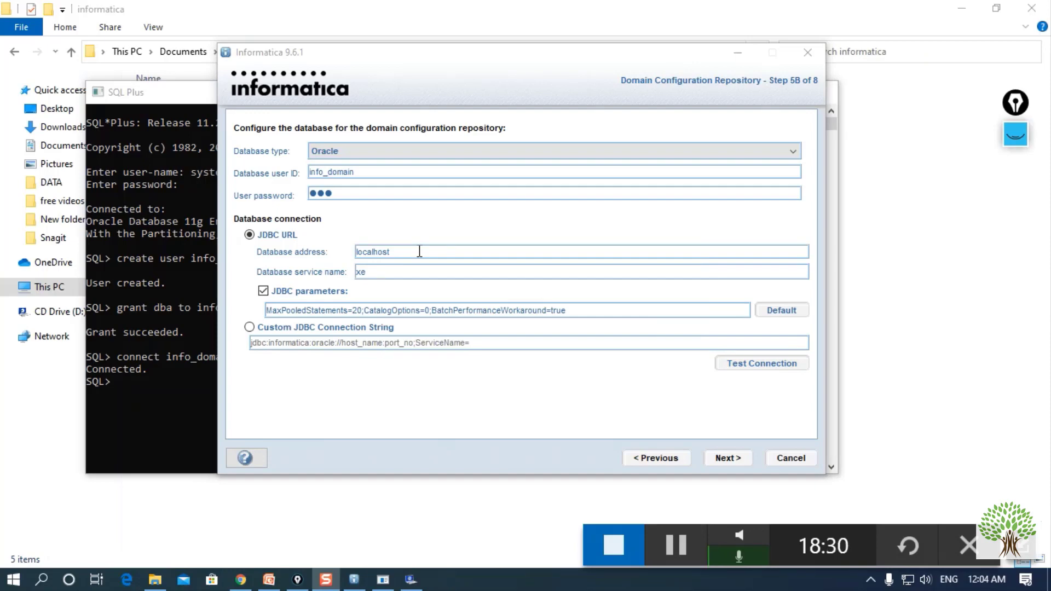
- Append :1521 to the database address, making it localhost:1521
{"action": "left_click", "coordinate": [418, 251]}
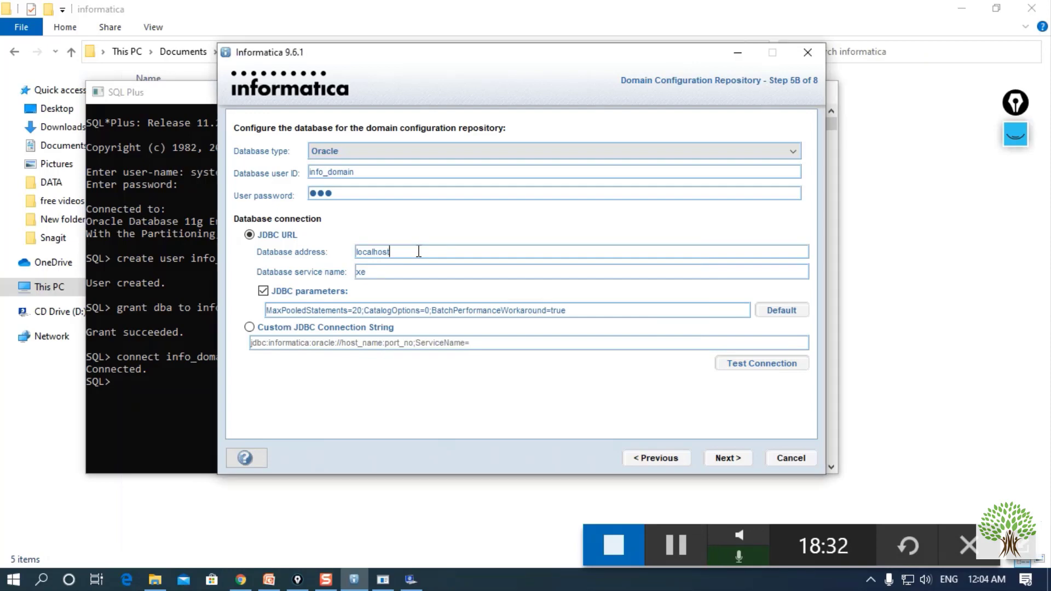
{"action": "type", "text": ":1521"}
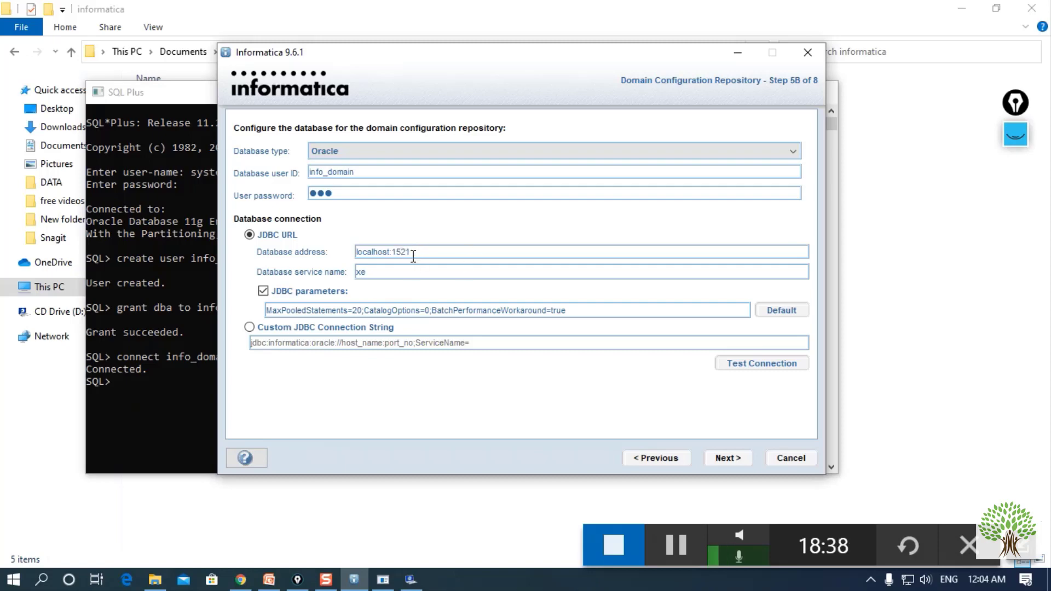
{"action": "left_click_drag", "start_coordinate": [413, 253], "coordinate": [354, 252]}
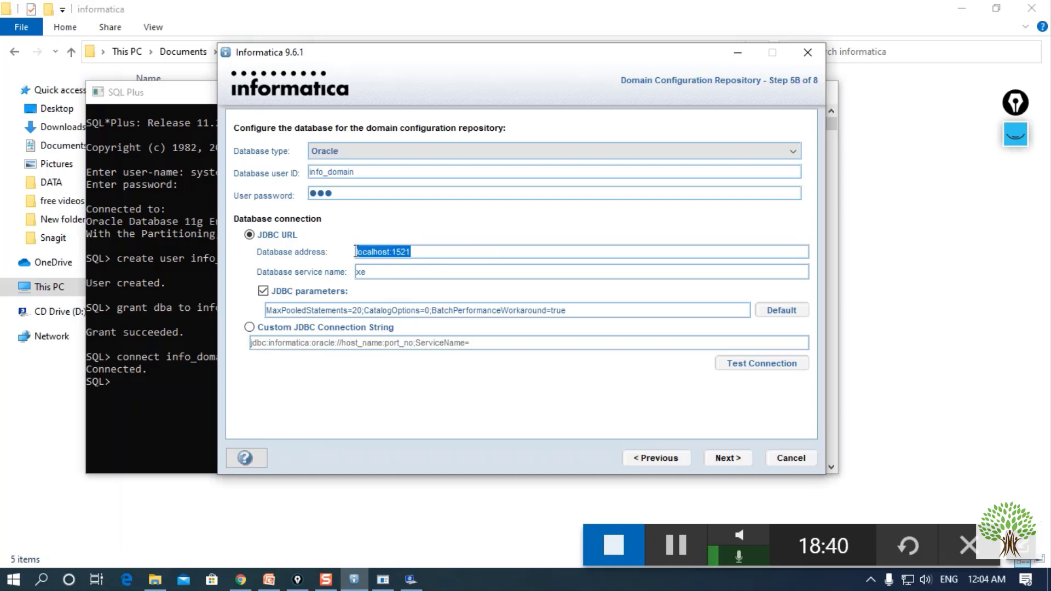
{"action": "left_click", "coordinate": [468, 253]}
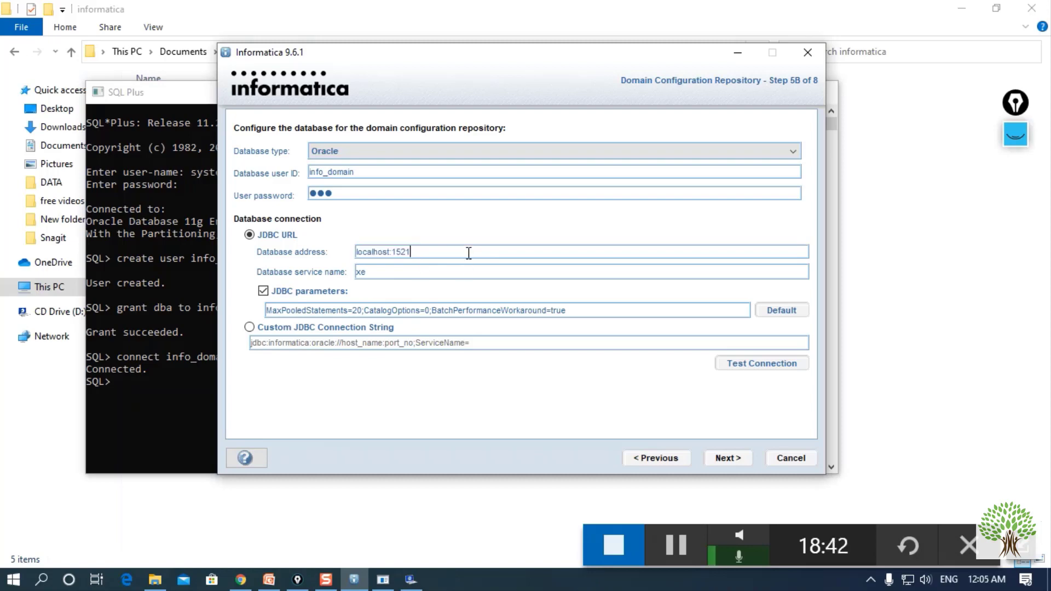
- Retest the connection with localhost:1521 and dismiss the failure message
{"action": "left_click", "coordinate": [771, 366]}
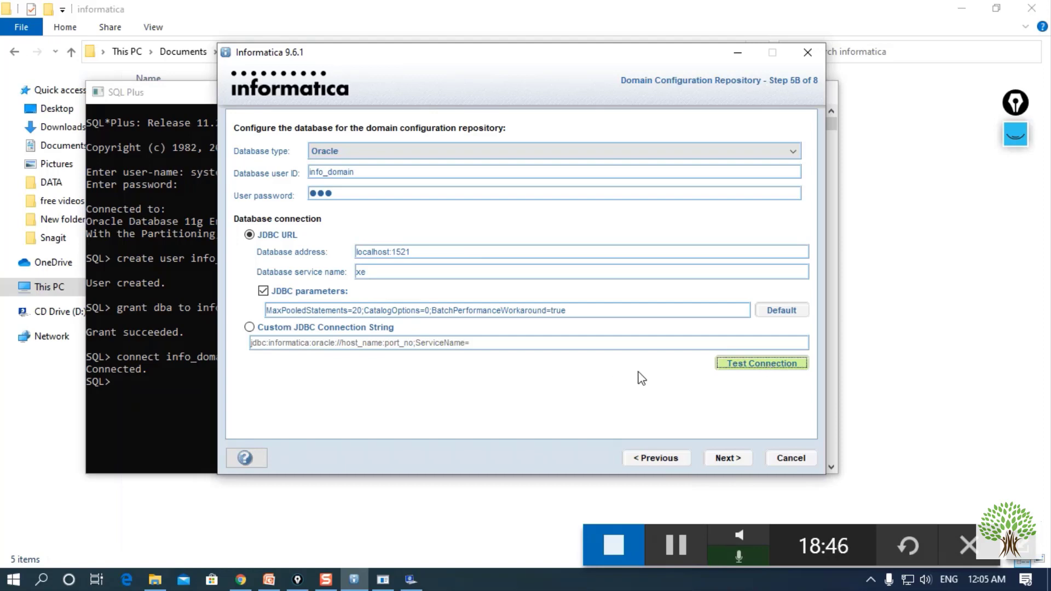
{"action": "left_click", "coordinate": [741, 365]}
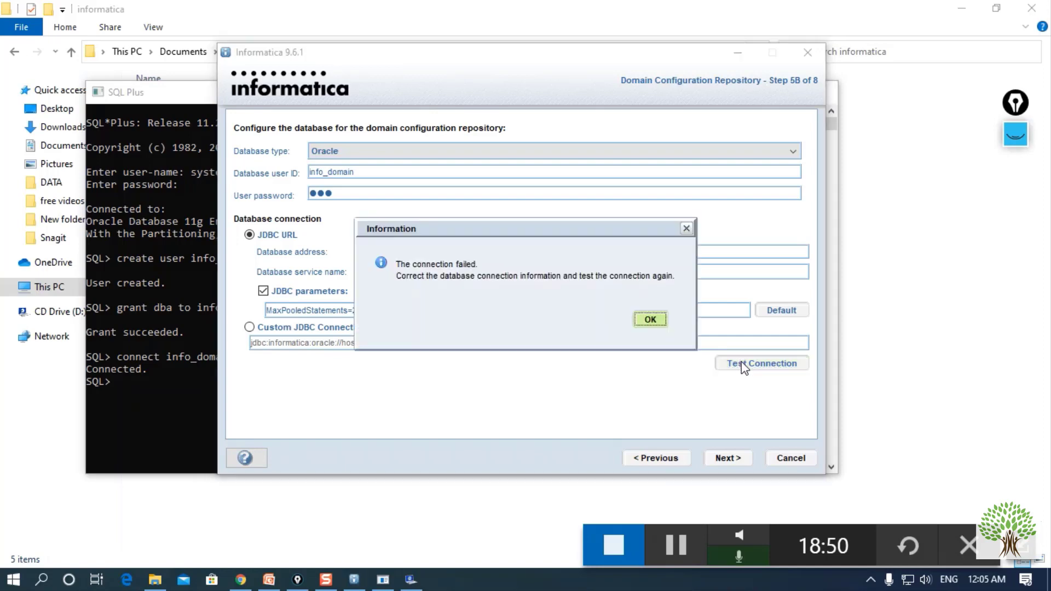
{"action": "left_click", "coordinate": [652, 318]}
{"action": "left_click", "coordinate": [446, 252]}
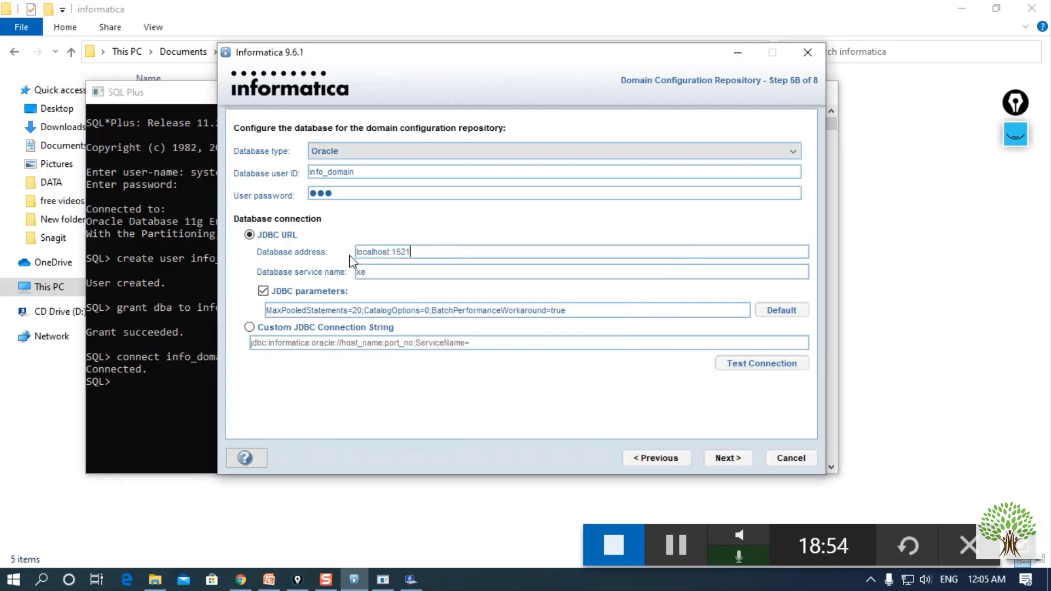
{"action": "left_click", "coordinate": [393, 272]}
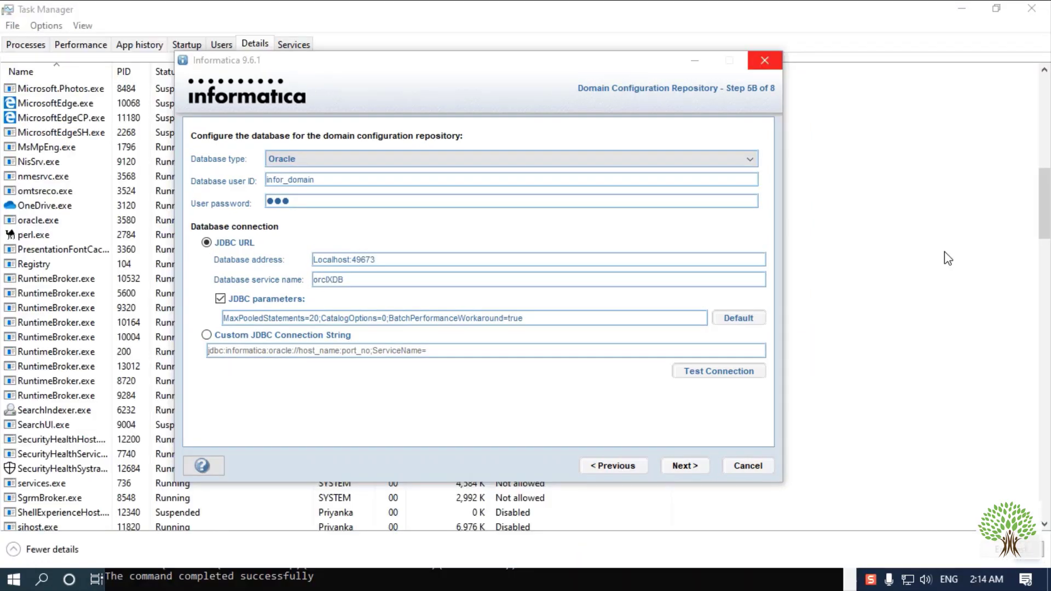
- Bring up the lsnrctl services output and highlight the orclXDB service name
{"action": "left_click", "coordinate": [266, 585]}
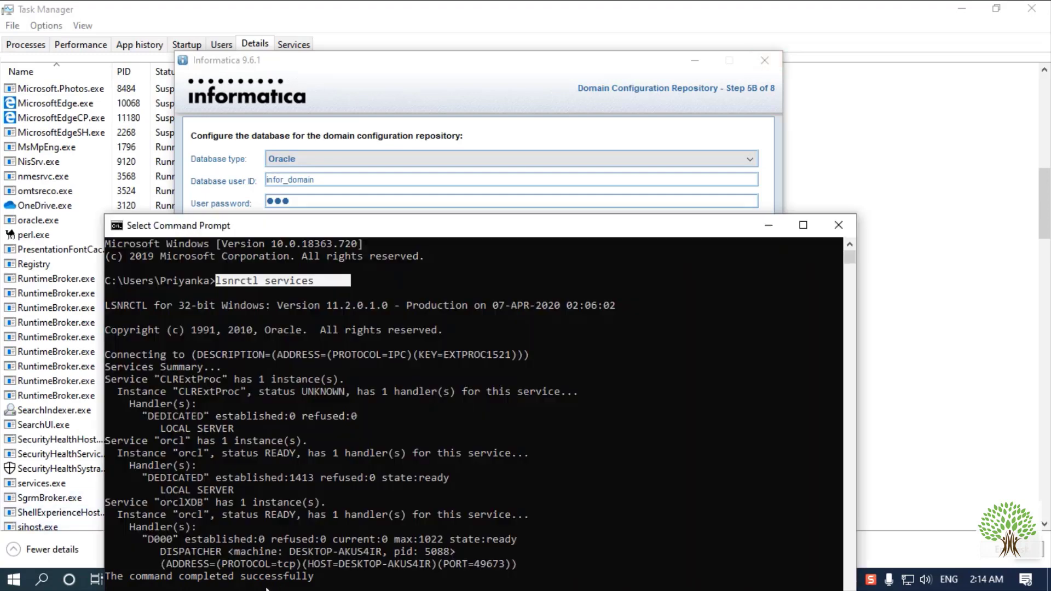
{"action": "left_click_drag", "start_coordinate": [372, 230], "coordinate": [413, 124]}
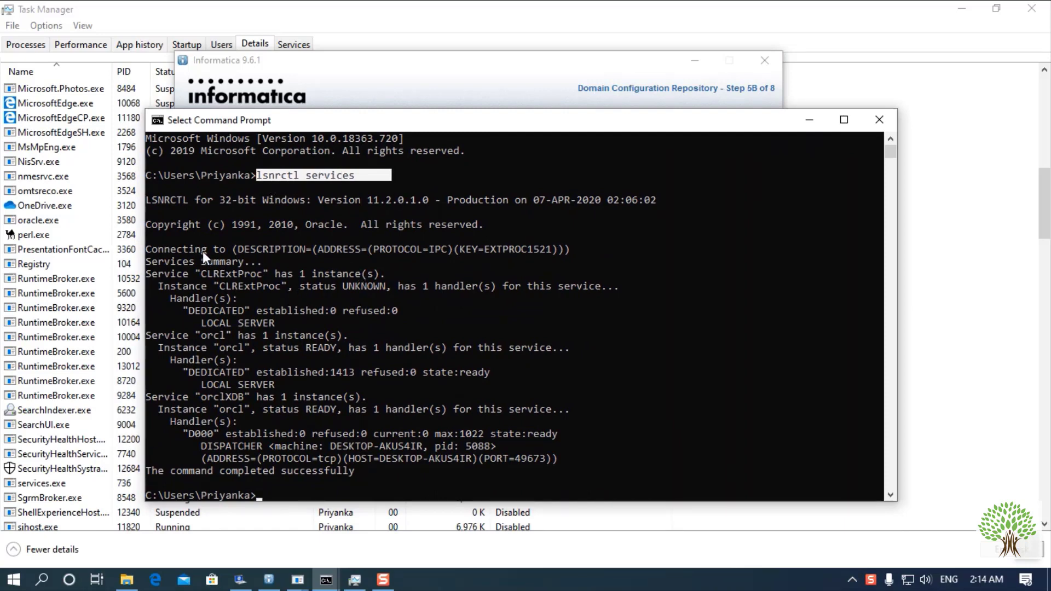
{"action": "left_click_drag", "start_coordinate": [189, 247], "coordinate": [369, 470]}
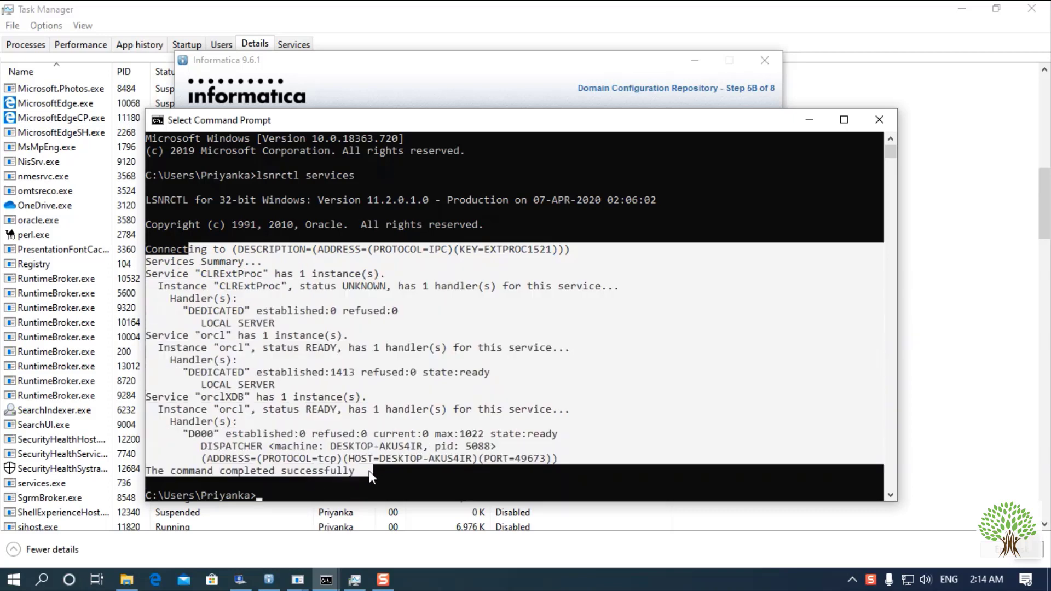
{"action": "left_click", "coordinate": [433, 334]}
{"action": "left_click_drag", "start_coordinate": [368, 126], "coordinate": [378, 69]}
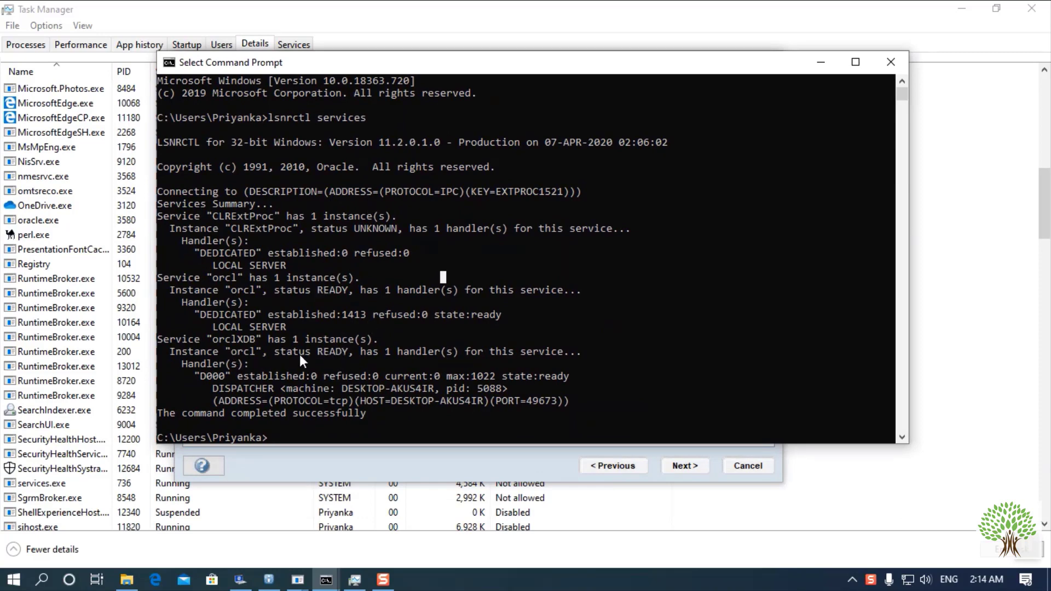
{"action": "mouse_move", "coordinate": [266, 340]}
{"action": "left_mouse_down"}
{"action": "mouse_move", "coordinate": [213, 339]}
{"action": "mouse_move", "coordinate": [263, 339]}
{"action": "left_mouse_up"}
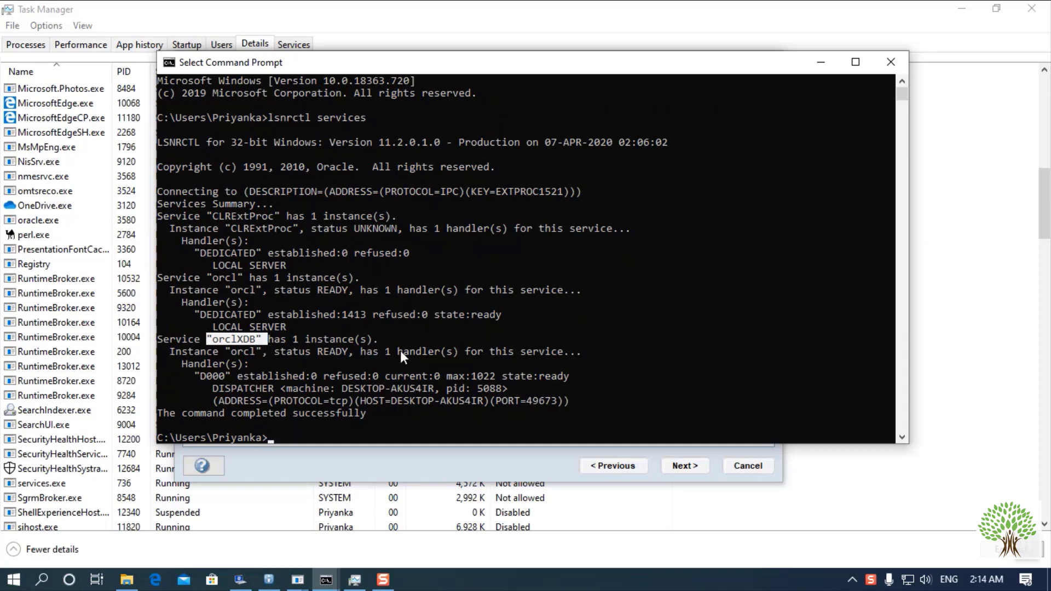
- Highlight listener port 49673 and dispatcher process ID 5088, then return to the installer
{"action": "scroll", "coordinate": [370, 386], "scroll_direction": "down", "scroll_amount": 1}
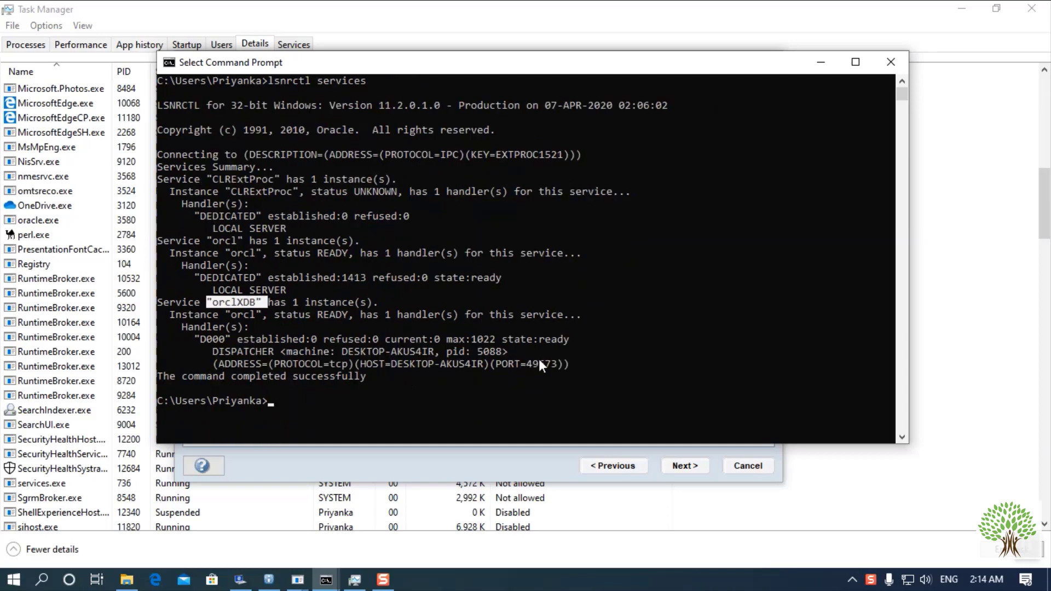
{"action": "left_click_drag", "start_coordinate": [523, 365], "coordinate": [557, 363]}
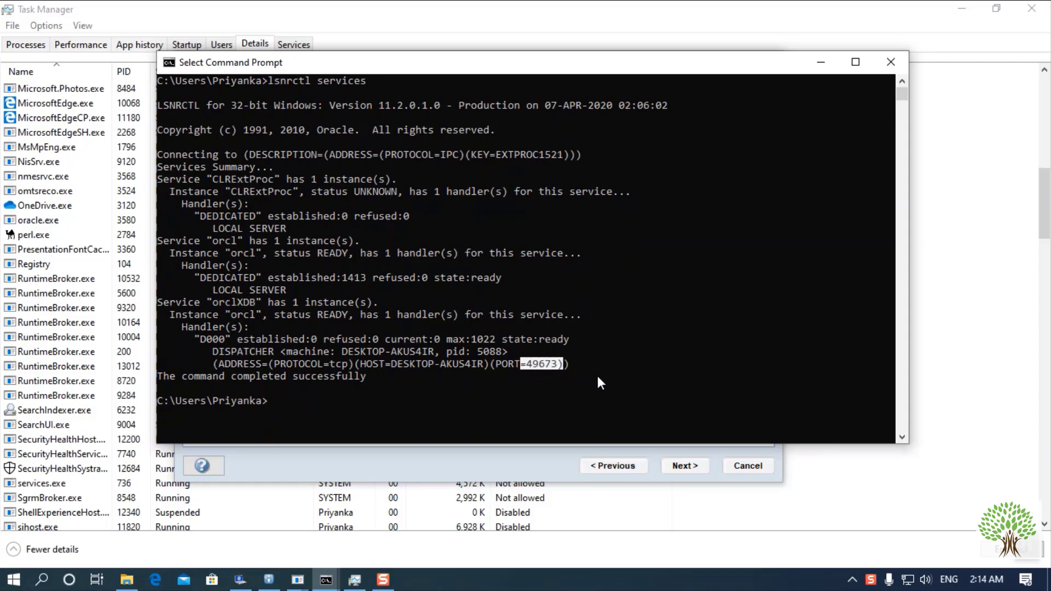
{"action": "left_click_drag", "start_coordinate": [483, 363], "coordinate": [392, 364]}
{"action": "left_click", "coordinate": [349, 365]}
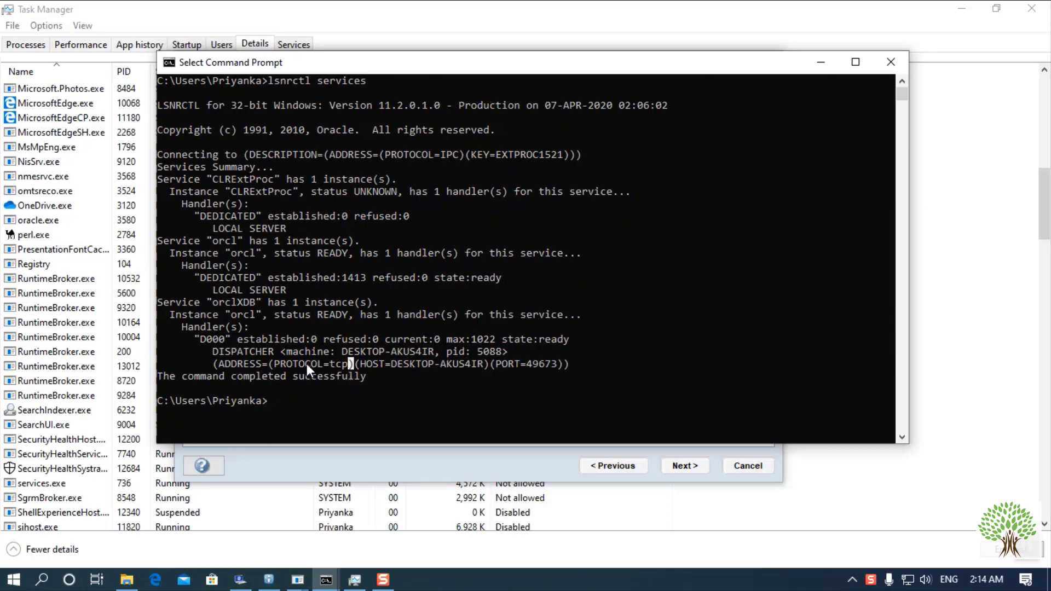
{"action": "left_click", "coordinate": [473, 351]}
{"action": "left_click_drag", "start_coordinate": [474, 351], "coordinate": [512, 353]}
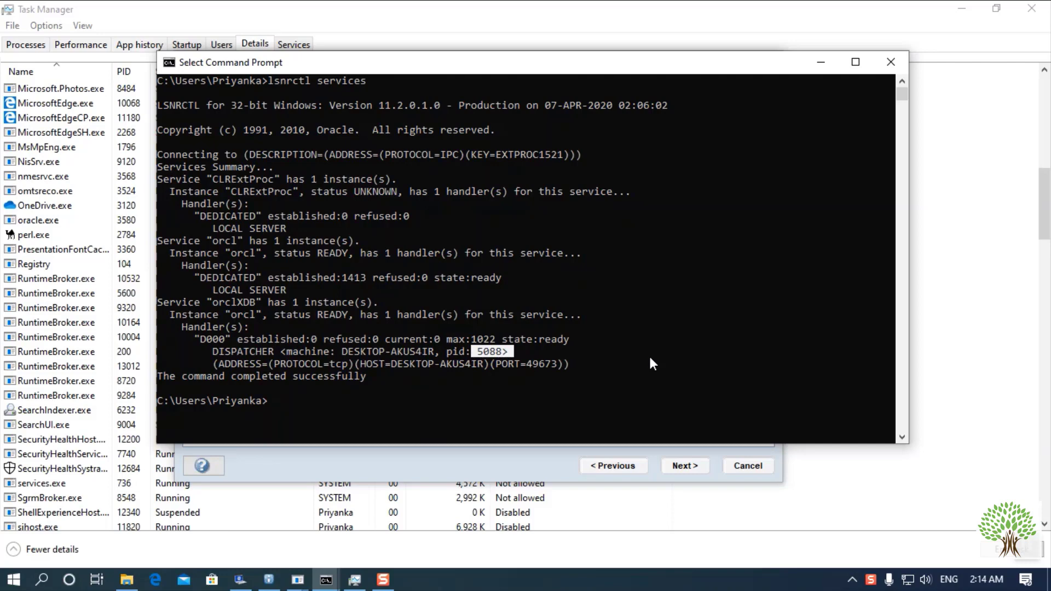
{"action": "left_click", "coordinate": [874, 475]}
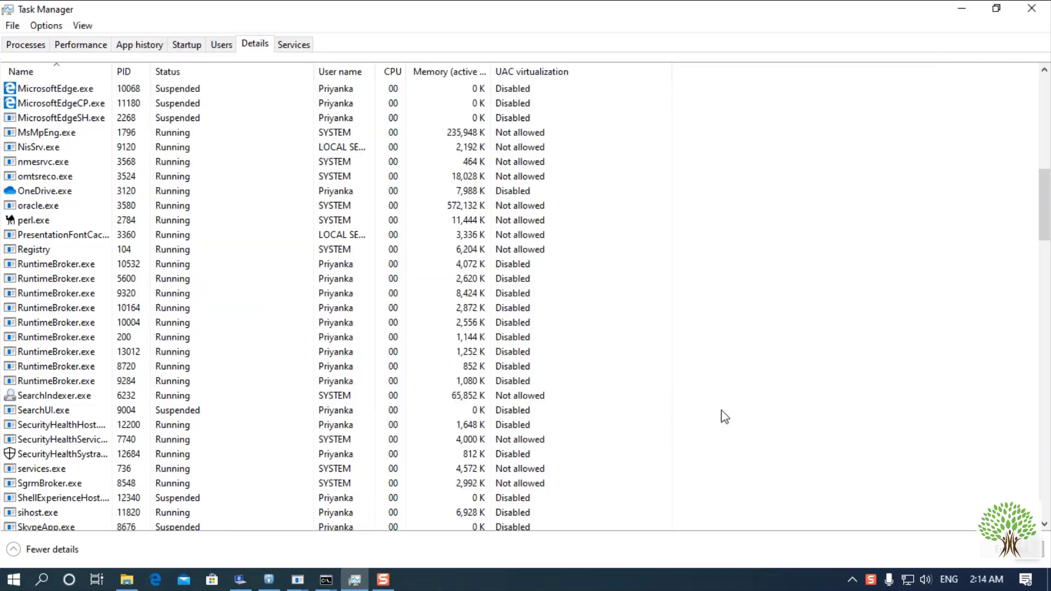
{"action": "left_click", "coordinate": [268, 580]}
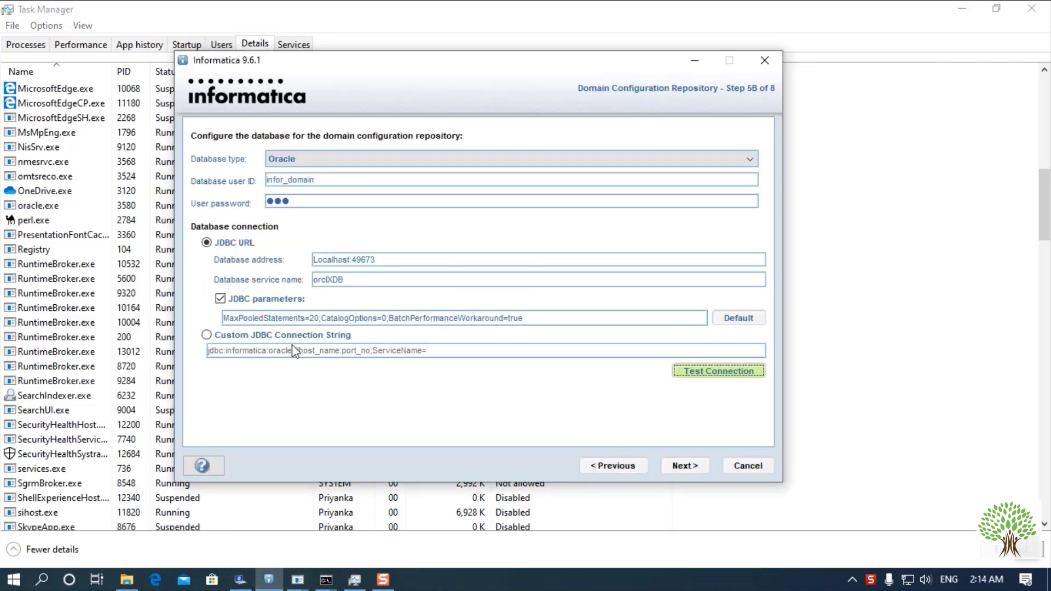
- Review the database user infor_domain, its password and the database address
{"action": "left_click", "coordinate": [323, 180]}
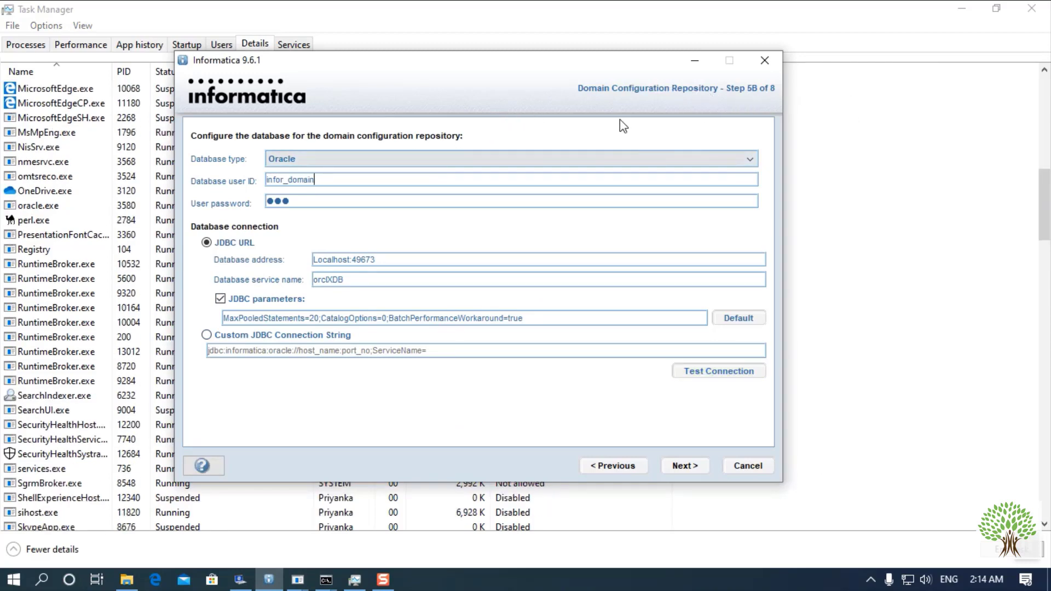
{"action": "left_click_drag", "start_coordinate": [323, 184], "coordinate": [251, 180]}
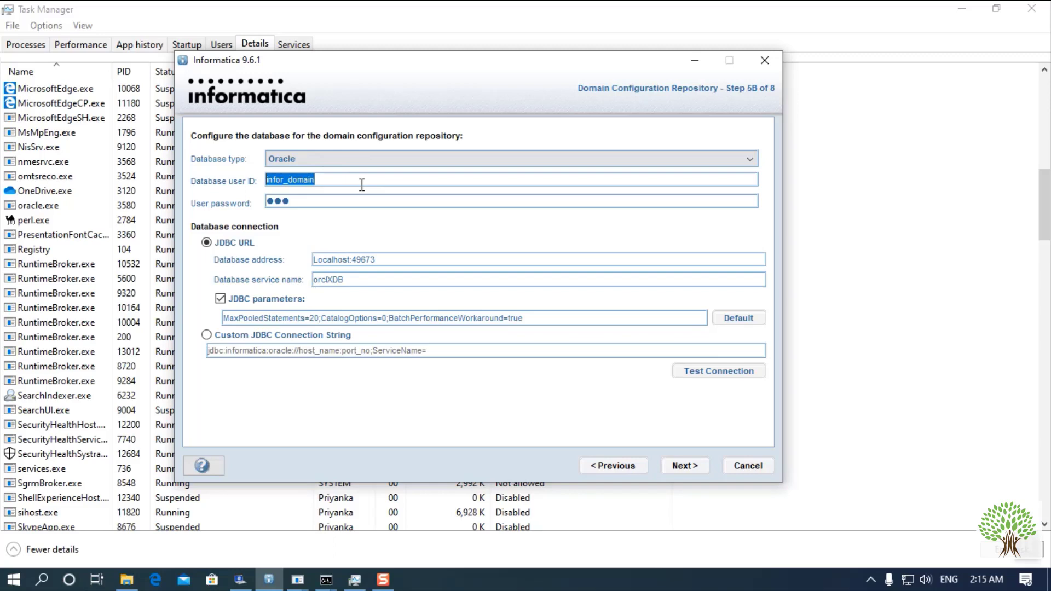
{"action": "left_click_drag", "start_coordinate": [317, 202], "coordinate": [257, 202]}
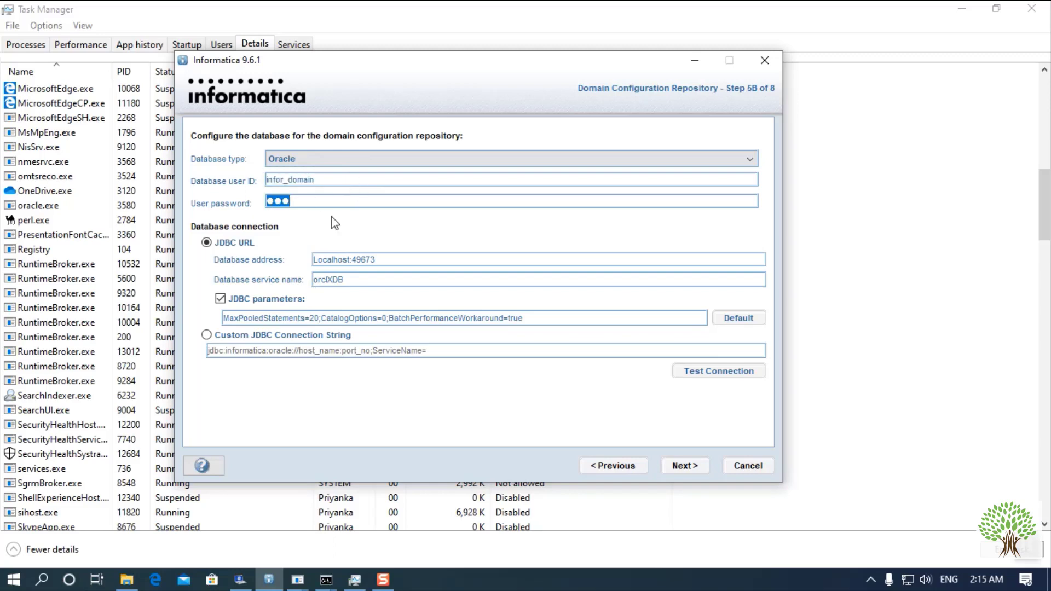
{"action": "left_click", "coordinate": [347, 260]}
{"action": "left_click_drag", "start_coordinate": [349, 260], "coordinate": [381, 260]}
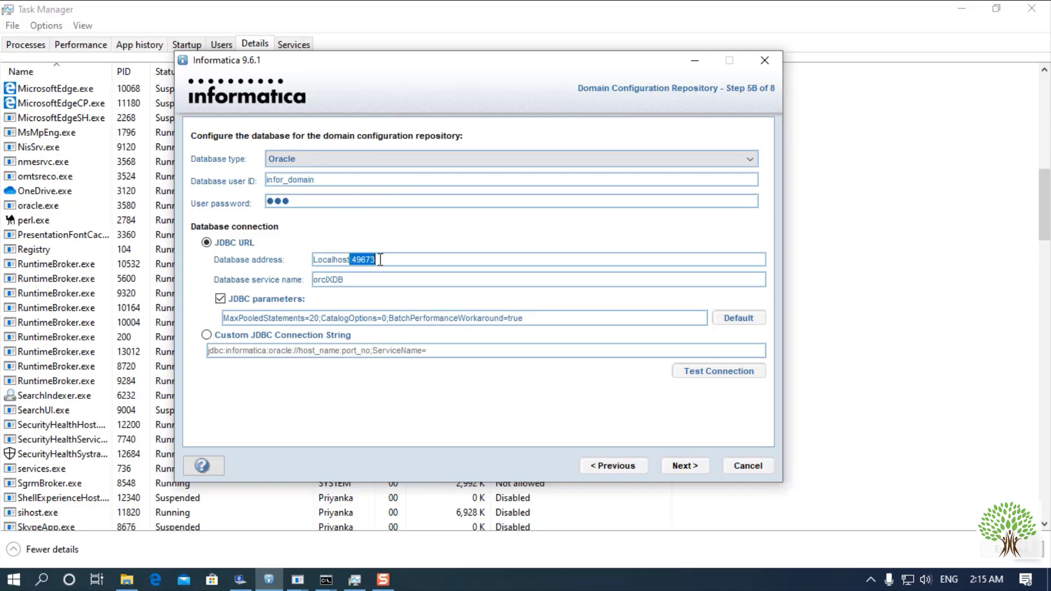
{"action": "left_click", "coordinate": [397, 259]}
- Compare listener port 49673 in the lsnrctl output with the address port
{"action": "left_click", "coordinate": [326, 580]}
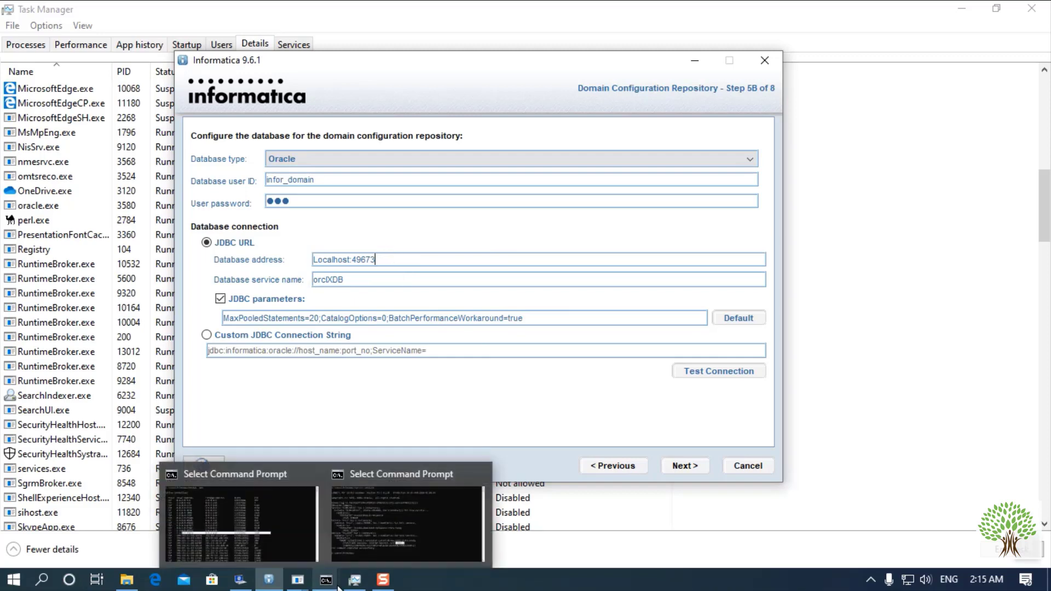
{"action": "left_click", "coordinate": [391, 545]}
{"action": "left_click", "coordinate": [417, 353]}
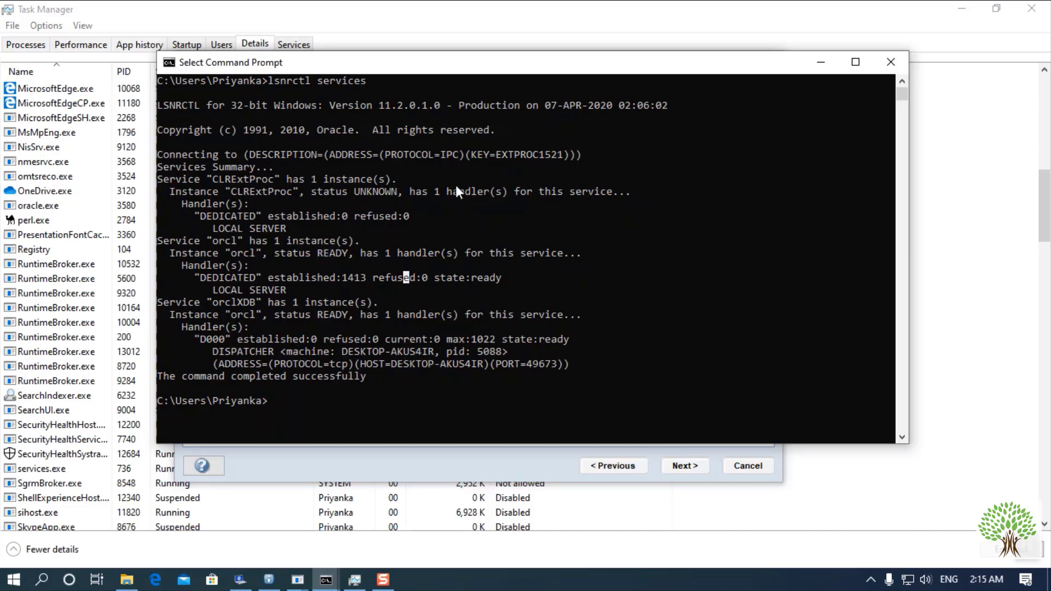
{"action": "left_click_drag", "start_coordinate": [497, 364], "coordinate": [521, 364]}
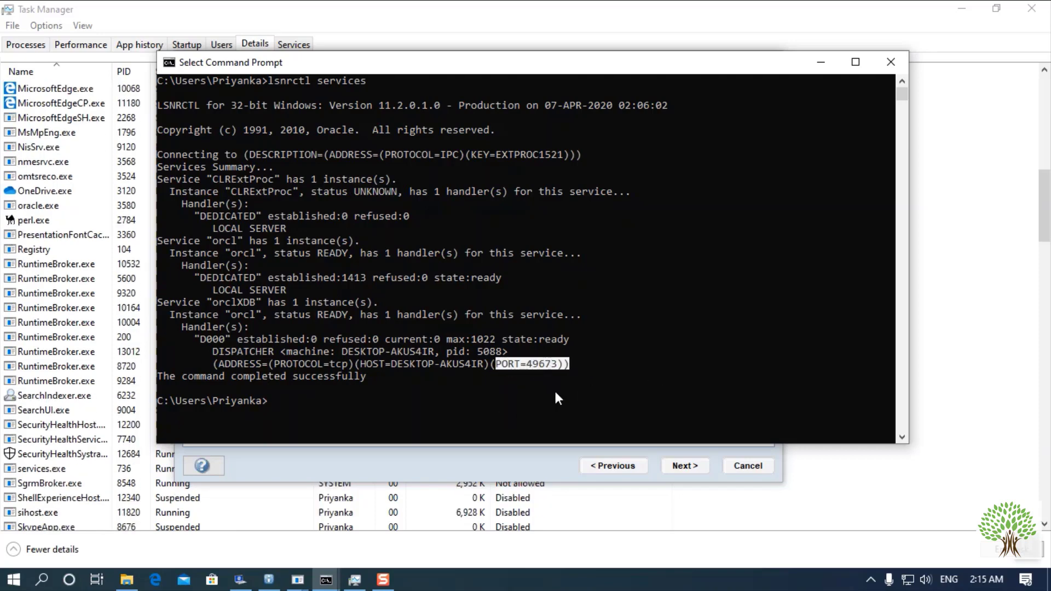
{"action": "left_click", "coordinate": [498, 468]}
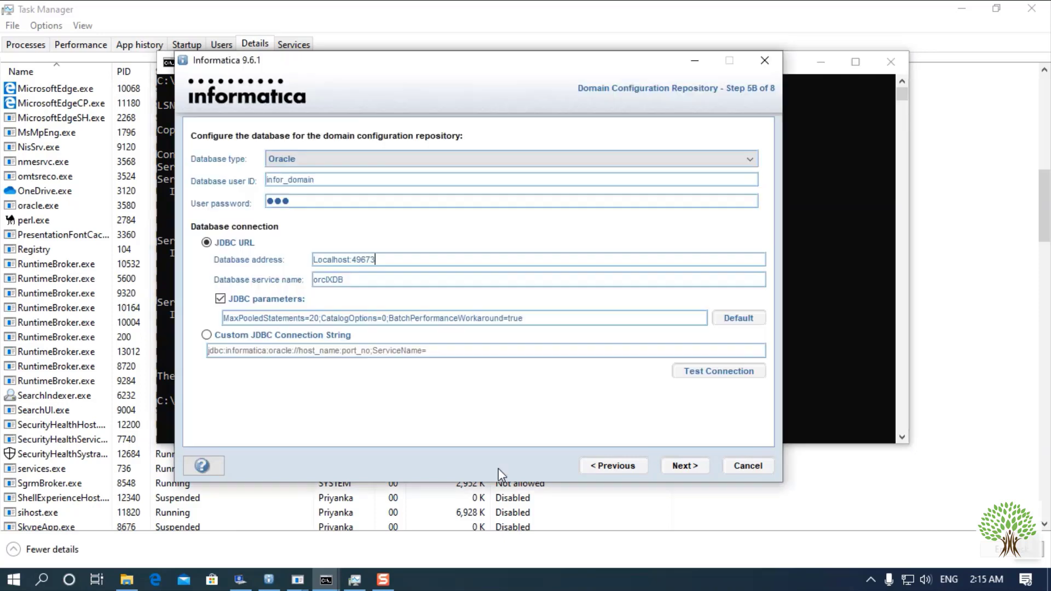
{"action": "left_click_drag", "start_coordinate": [379, 259], "coordinate": [301, 280]}
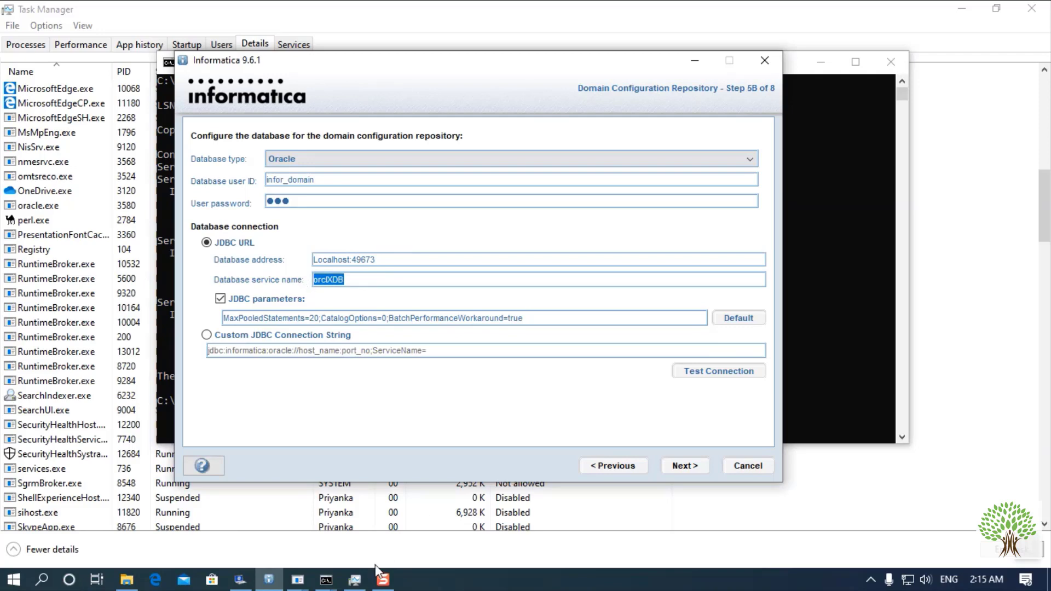
- Confirm the orclXDB service name in the output matches the Database service name
{"action": "left_click", "coordinate": [326, 580]}
{"action": "left_click", "coordinate": [404, 542]}
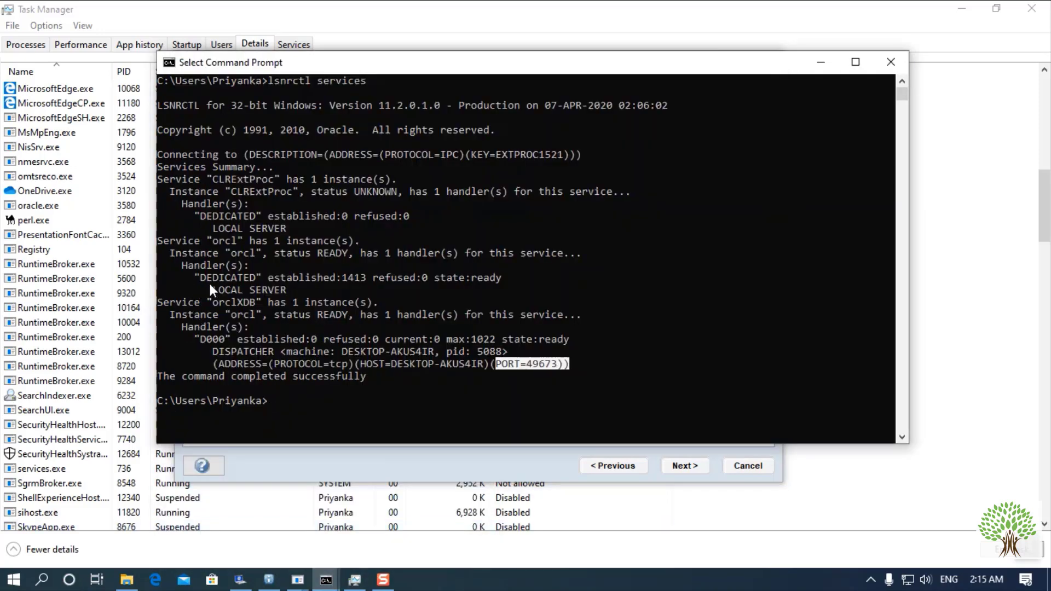
{"action": "left_click_drag", "start_coordinate": [209, 303], "coordinate": [229, 300]}
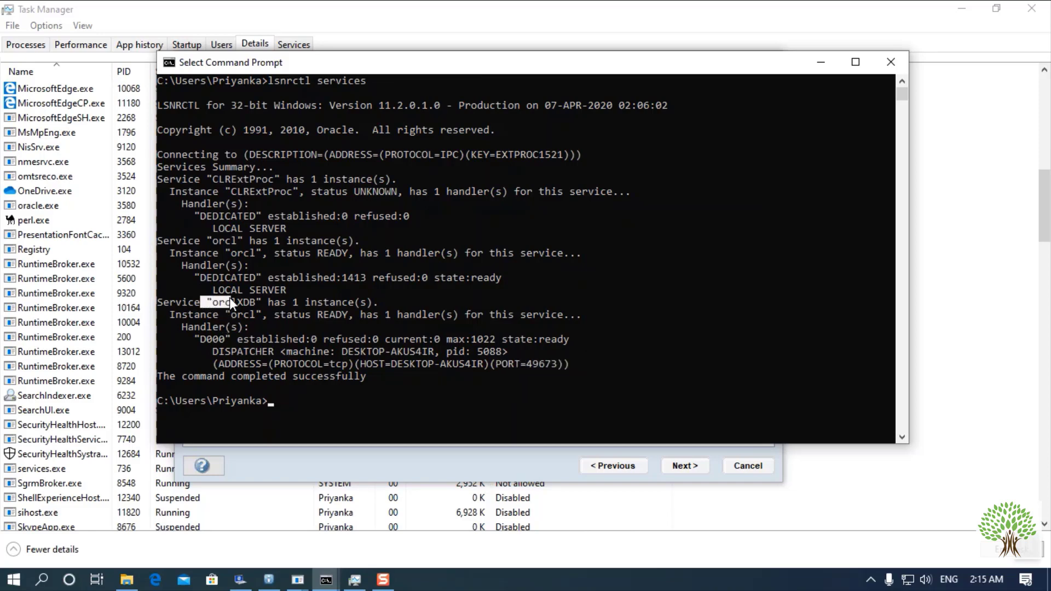
{"action": "left_click", "coordinate": [521, 464]}
{"action": "left_click", "coordinate": [382, 280]}
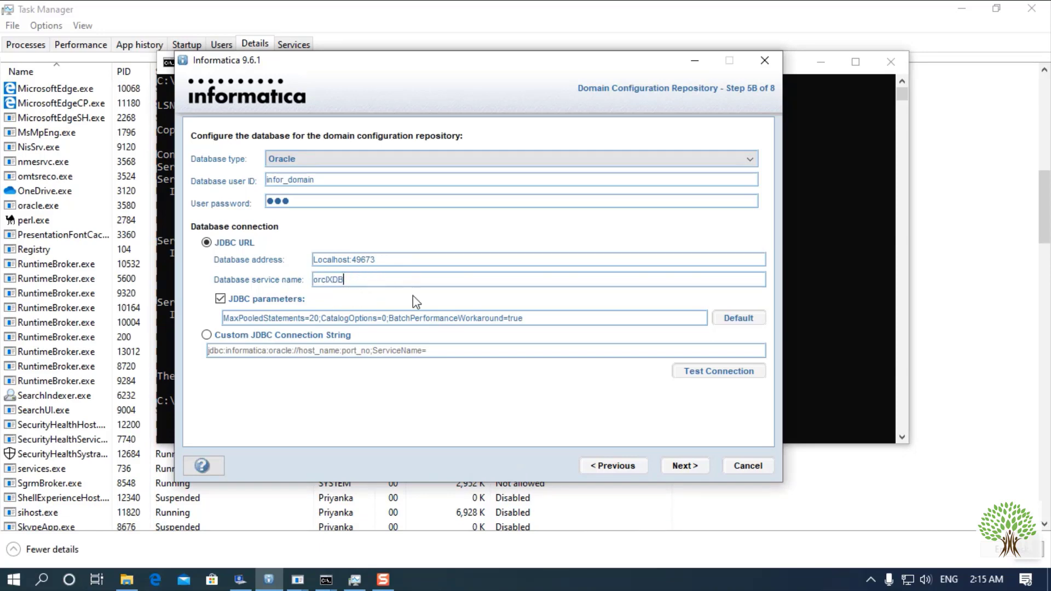
- Test the connection successfully, acknowledge the message, and advance to Step 5C
{"action": "left_click", "coordinate": [743, 375]}
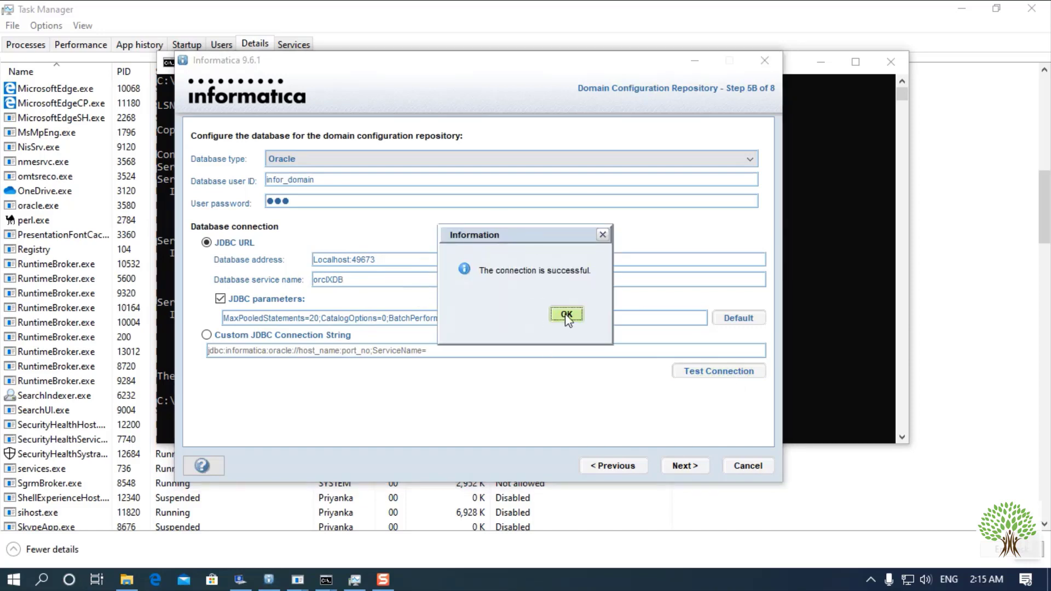
{"action": "left_click", "coordinate": [566, 314]}
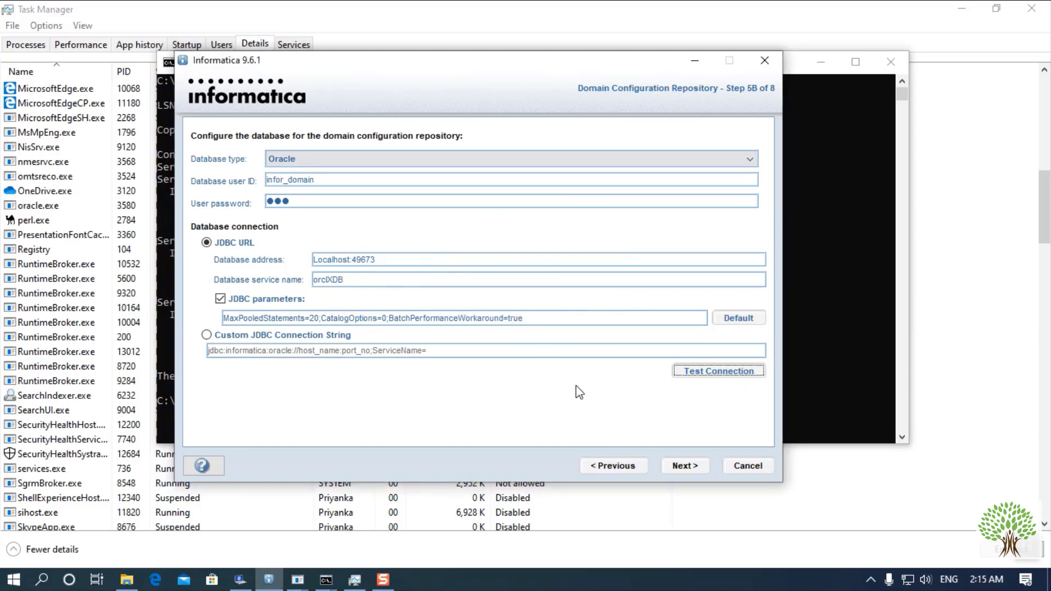
{"action": "left_click", "coordinate": [671, 467]}
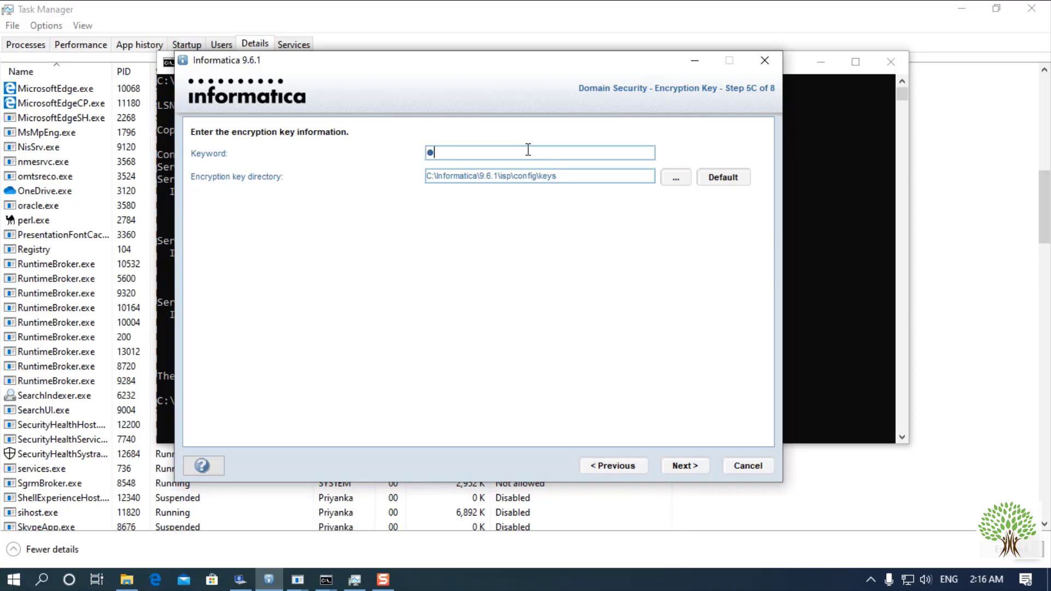
- Start entering an encryption keyword in the Keyword field
{"action": "type", "text": "nf"}
{"action": "key", "text": "BackSpace"}
{"action": "key", "text": "BackSpace"}
- Open Notepad and record the chosen encryption keyword
{"action": "left_click", "coordinate": [42, 583]}
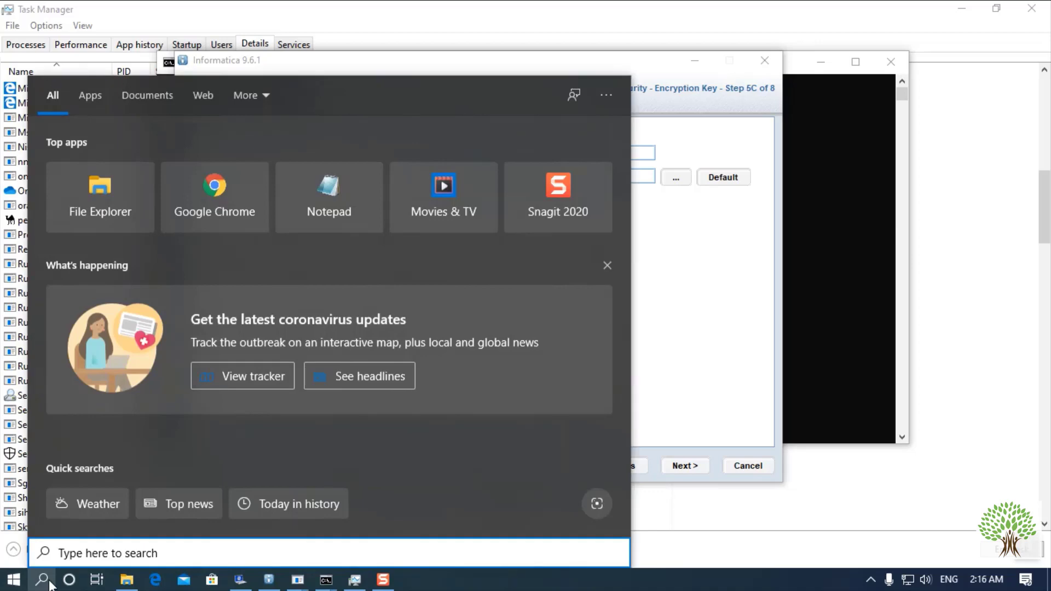
{"action": "type", "text": "note"}
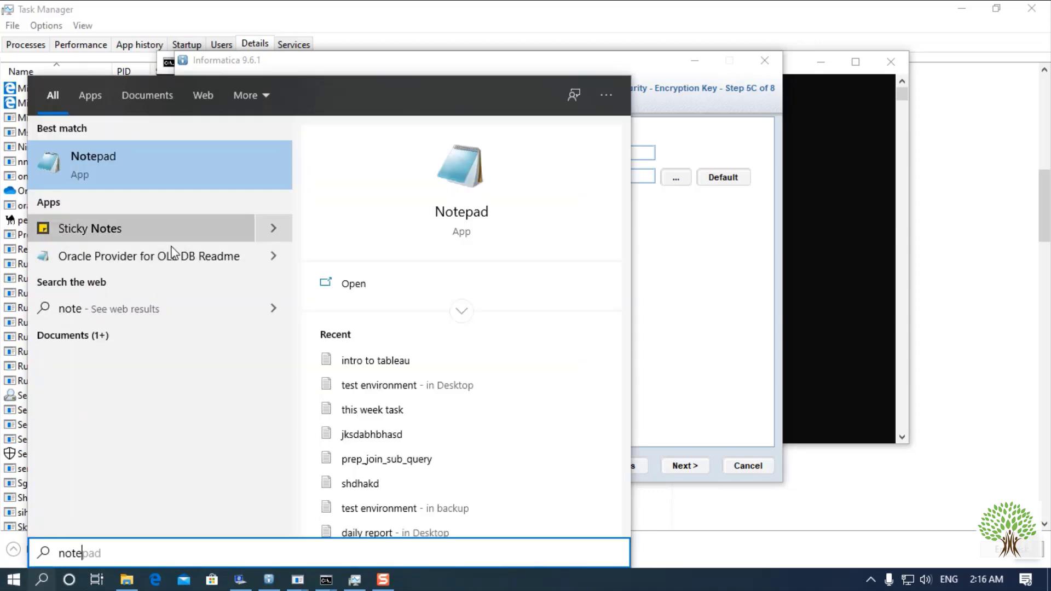
{"action": "left_click", "coordinate": [159, 160]}
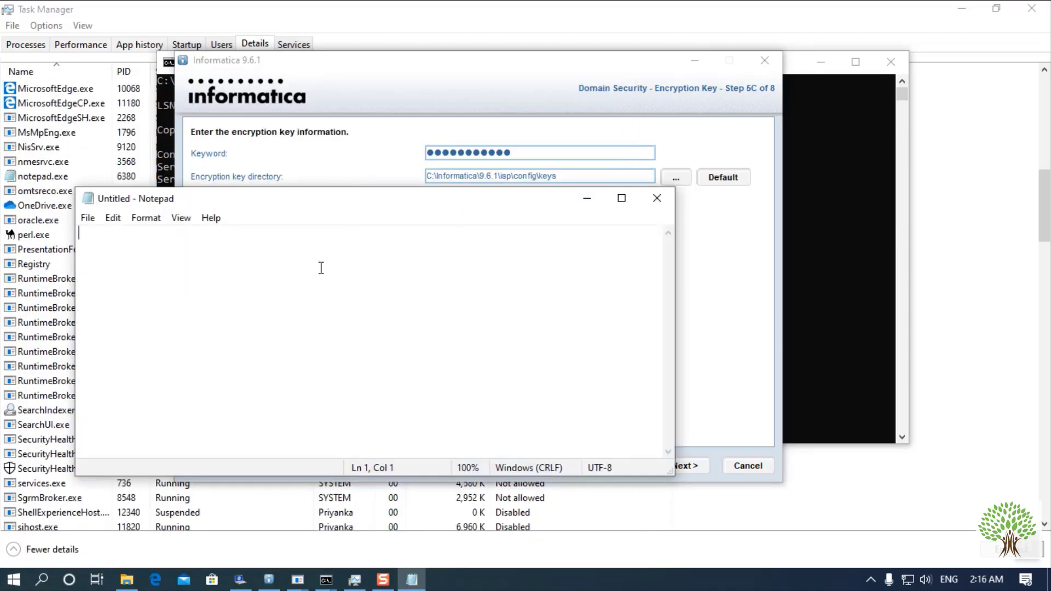
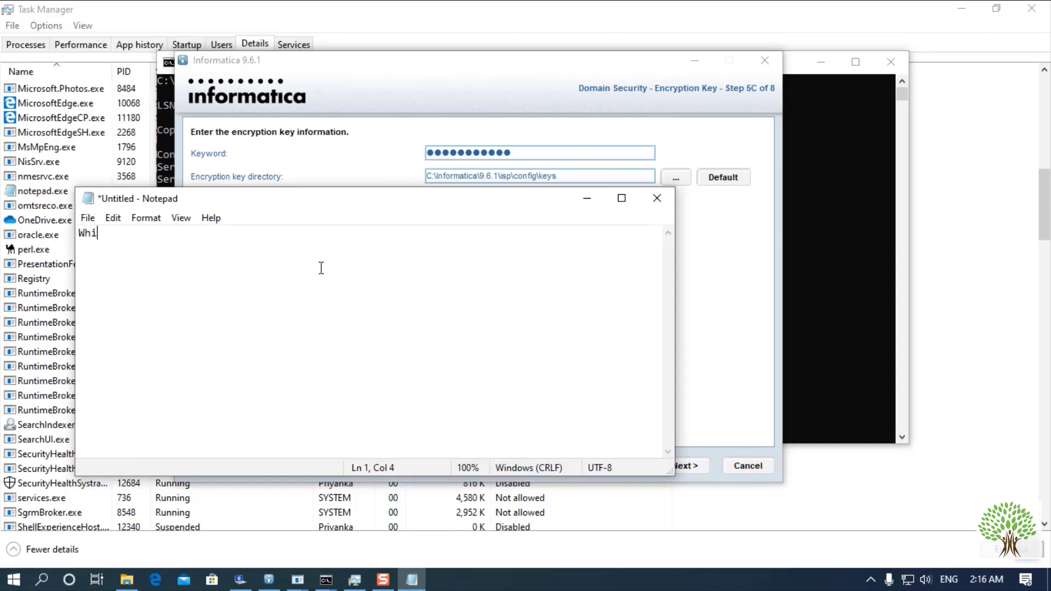
- Replace the installer's keyword with the one recorded in Notepad
{"action": "left_click", "coordinate": [518, 152]}
{"action": "left_click_drag", "start_coordinate": [521, 156], "coordinate": [376, 159]}
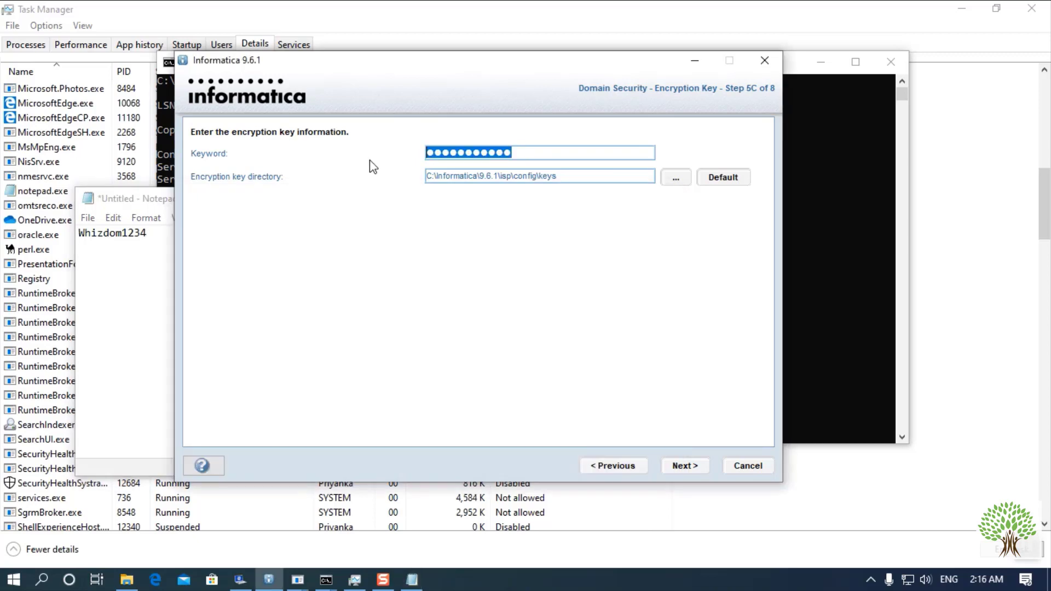
{"action": "key", "text": "BackSpace"}
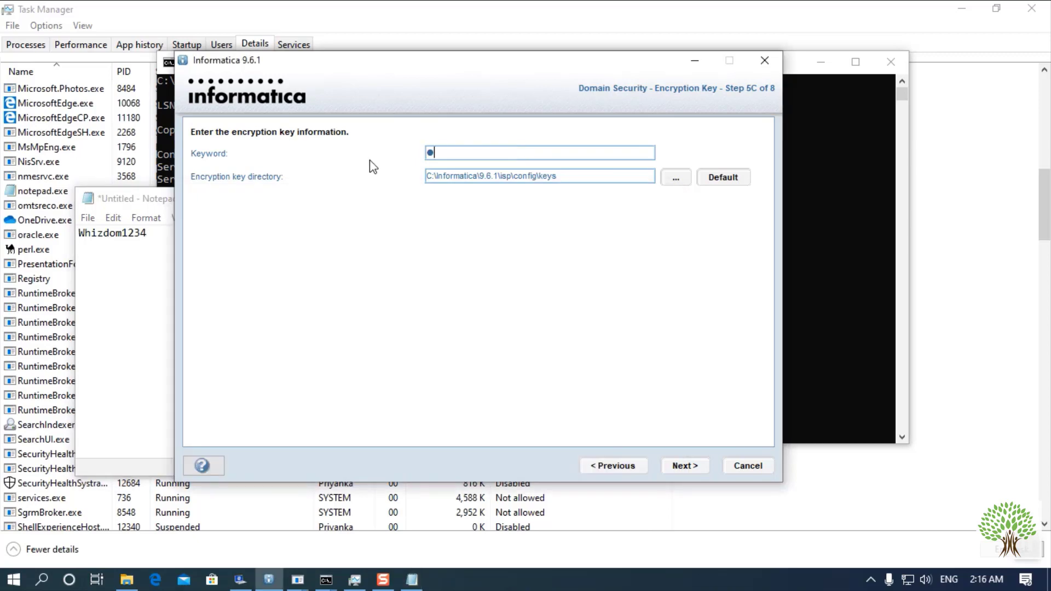
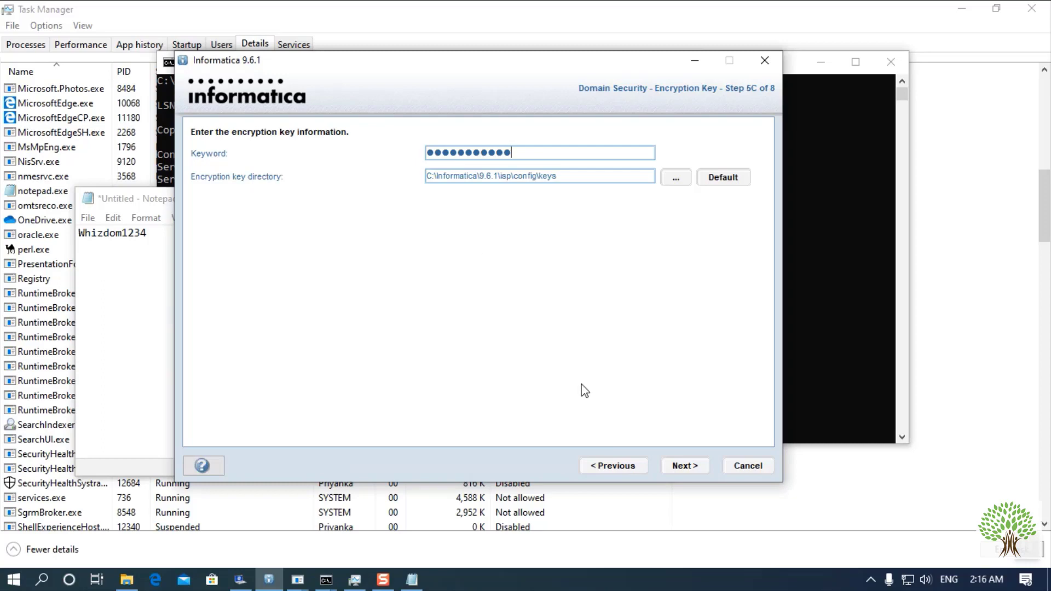
- Continue past the encryption key step and acknowledge the key-file notice
{"action": "left_click", "coordinate": [680, 468]}
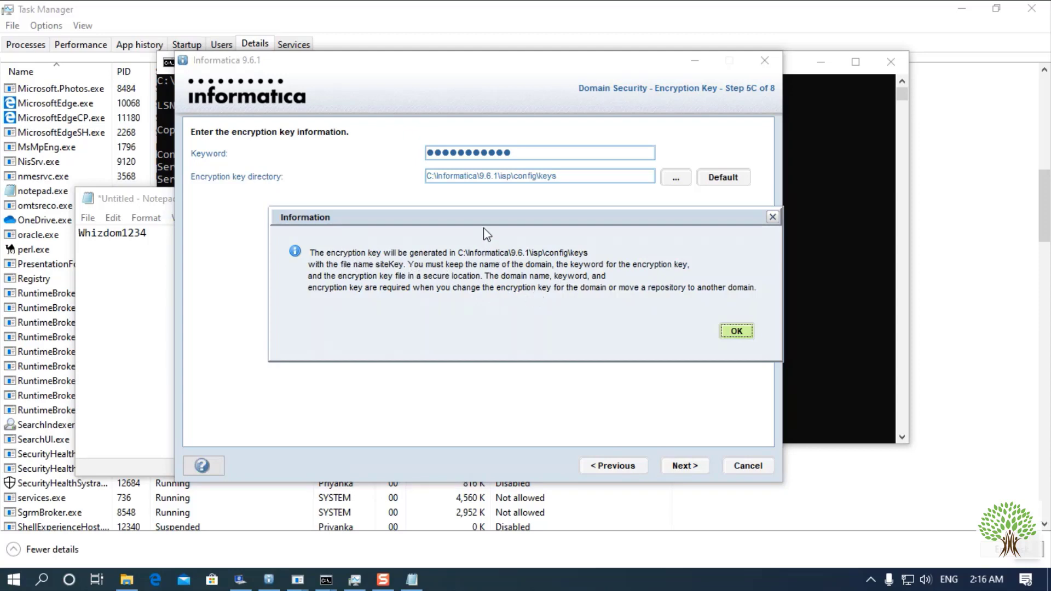
{"action": "left_click_drag", "start_coordinate": [487, 221], "coordinate": [422, 204]}
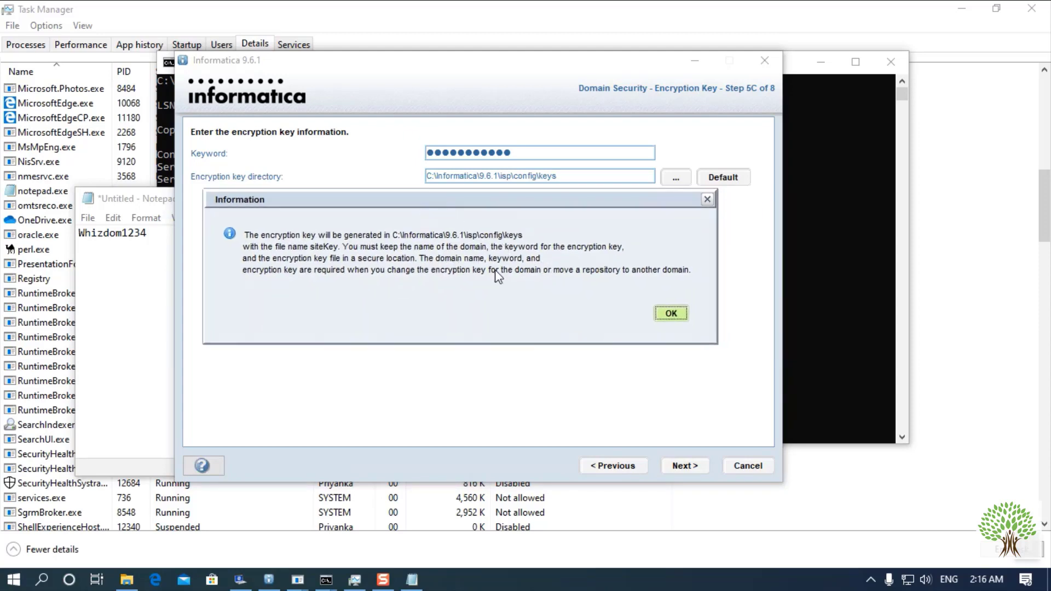
{"action": "left_click", "coordinate": [674, 314]}
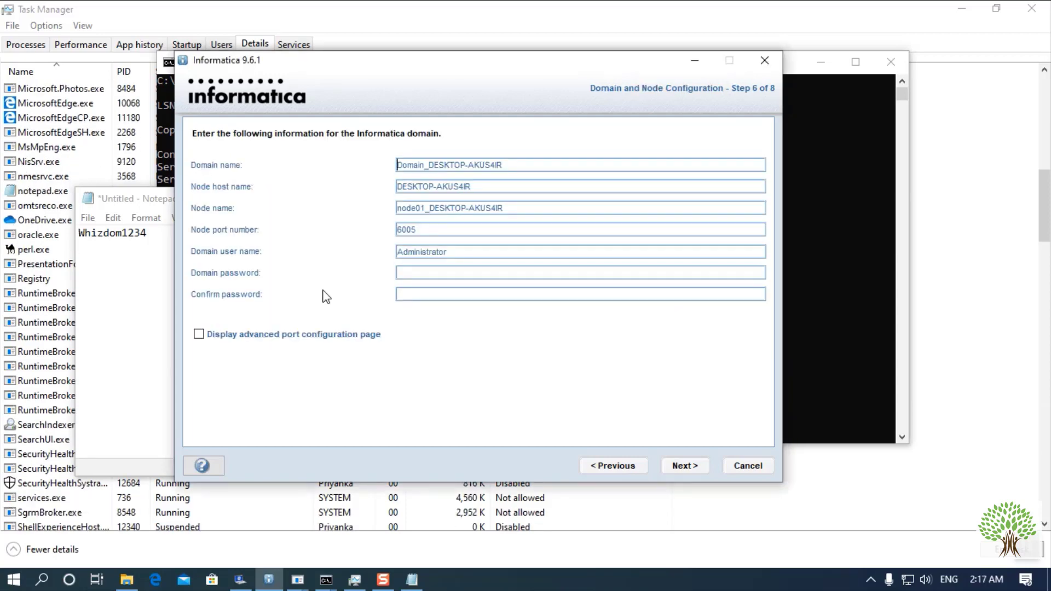
- Enter the domain password in the Confirm password field
{"action": "left_click", "coordinate": [444, 293]}
{"action": "left_click", "coordinate": [463, 298]}
{"action": "type", "text": "•"}
- Label the keyword 'encryption key' in Notepad and add a line with the password
{"action": "left_click", "coordinate": [118, 278]}
{"action": "type", "text": "--"}
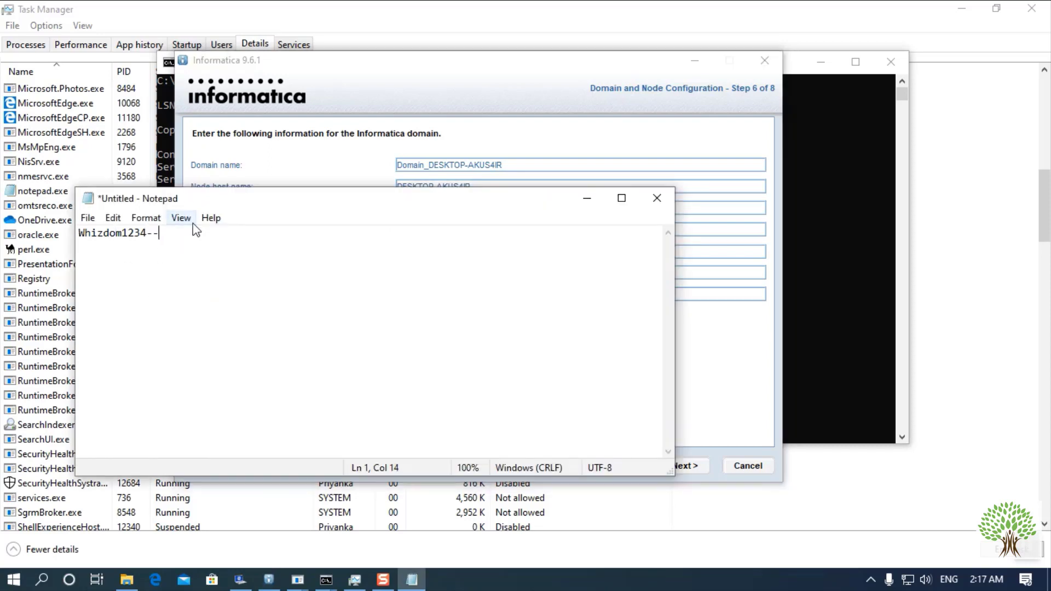
{"action": "type", "text": "ne"}
{"action": "key", "text": "BackSpace"}
{"action": "key", "text": "BackSpace"}
{"action": "type", "text": "encryption key"}
{"action": "key", "text": "Return"}
{"action": "key", "text": "Return"}
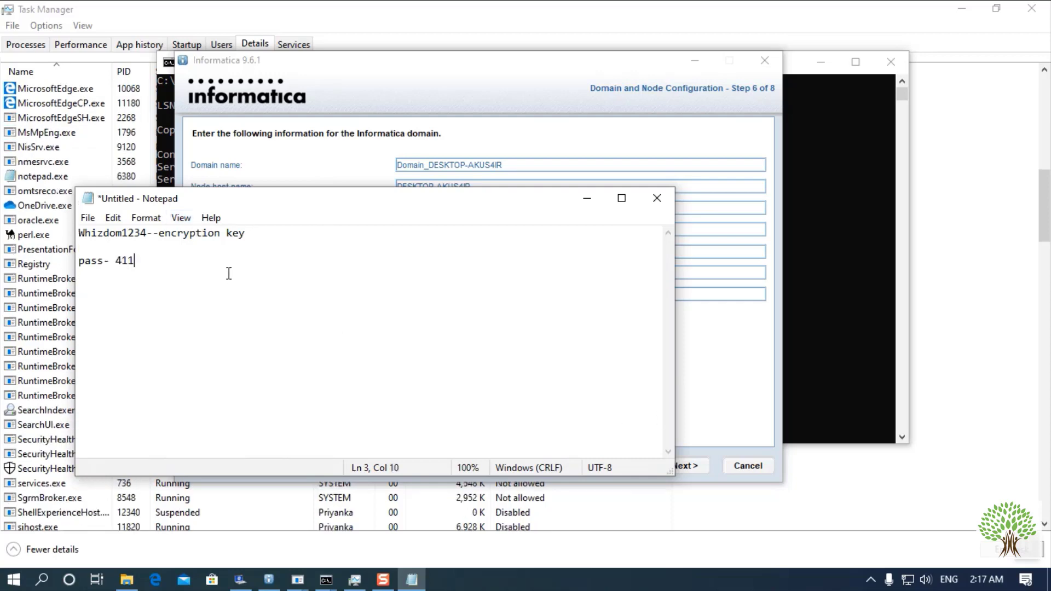
- Return to the installer and submit the domain and node settings
{"action": "left_click_drag", "start_coordinate": [136, 260], "coordinate": [113, 262]}
{"action": "left_click", "coordinate": [690, 355]}
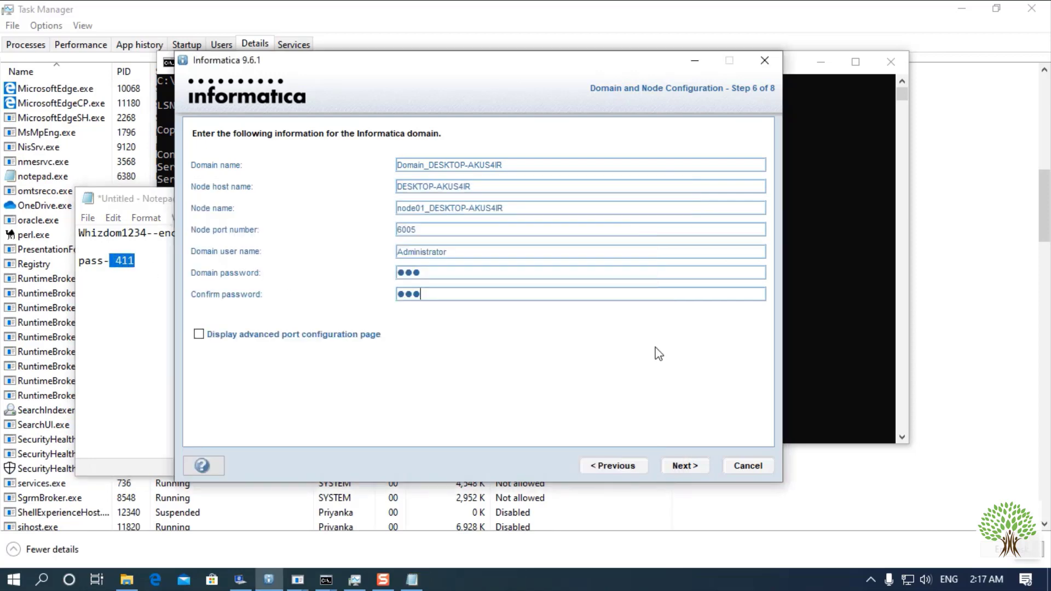
{"action": "left_click", "coordinate": [682, 465]}
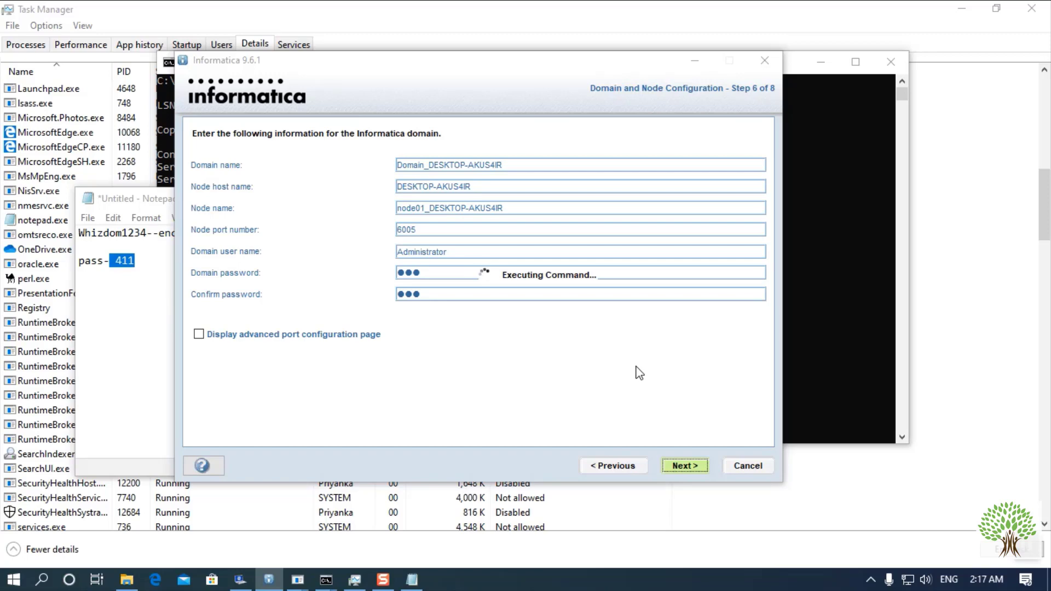
- Check OracleServiceORCL (PID 3580) in Task Manager services and netstat output, then return to the installer
{"action": "left_click", "coordinate": [882, 499]}
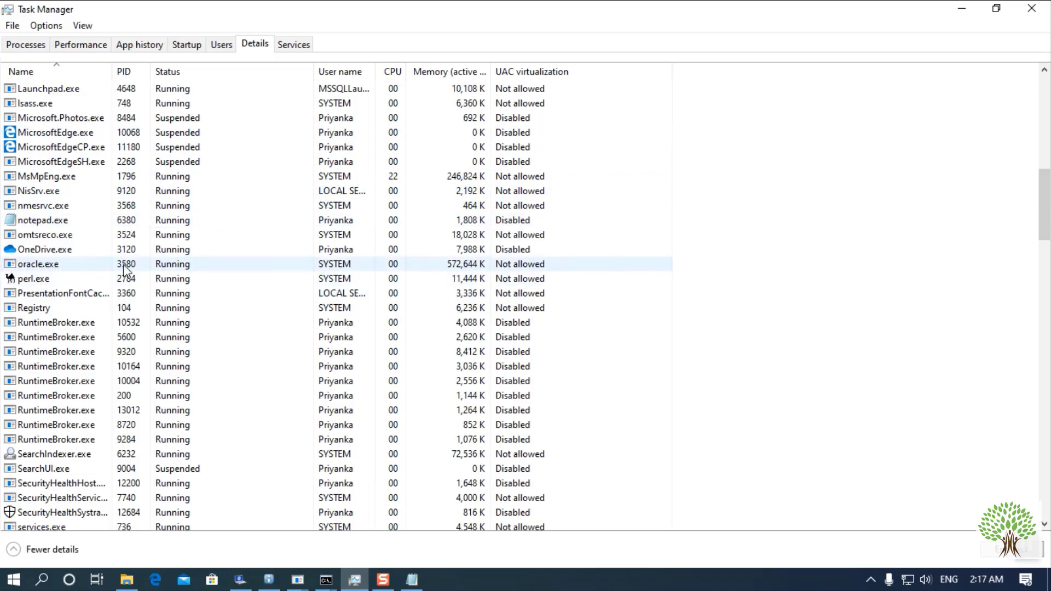
{"action": "scroll", "coordinate": [127, 271], "scroll_direction": "up", "scroll_amount": 4}
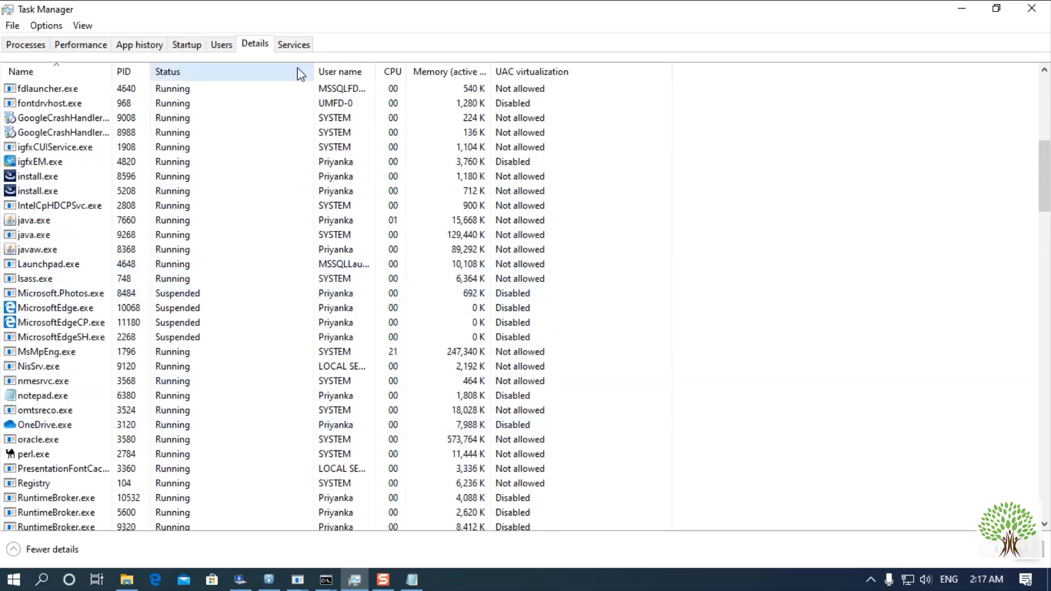
{"action": "left_click", "coordinate": [293, 44]}
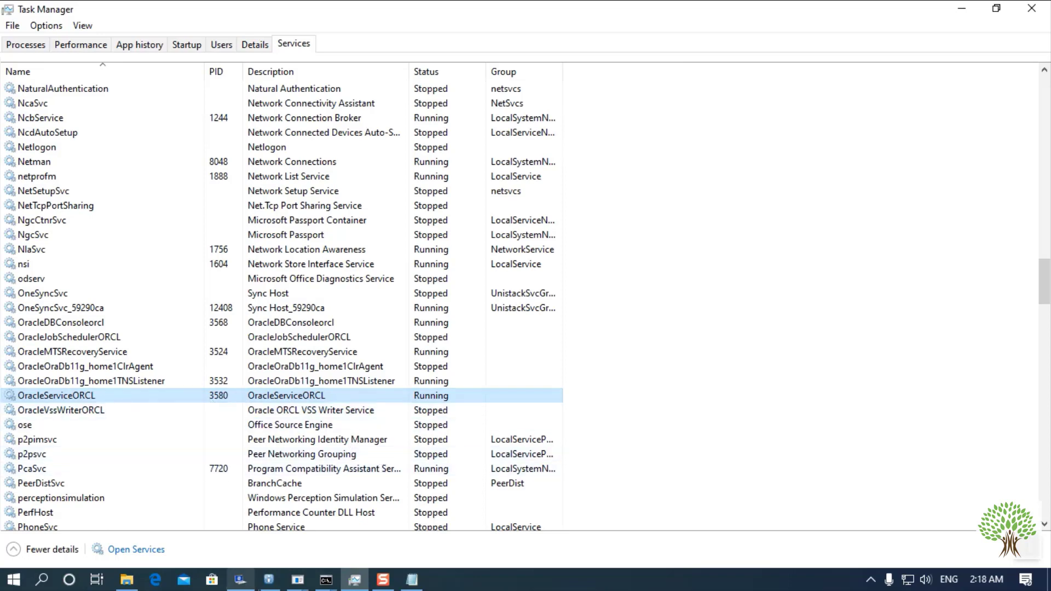
{"action": "left_click", "coordinate": [326, 580]}
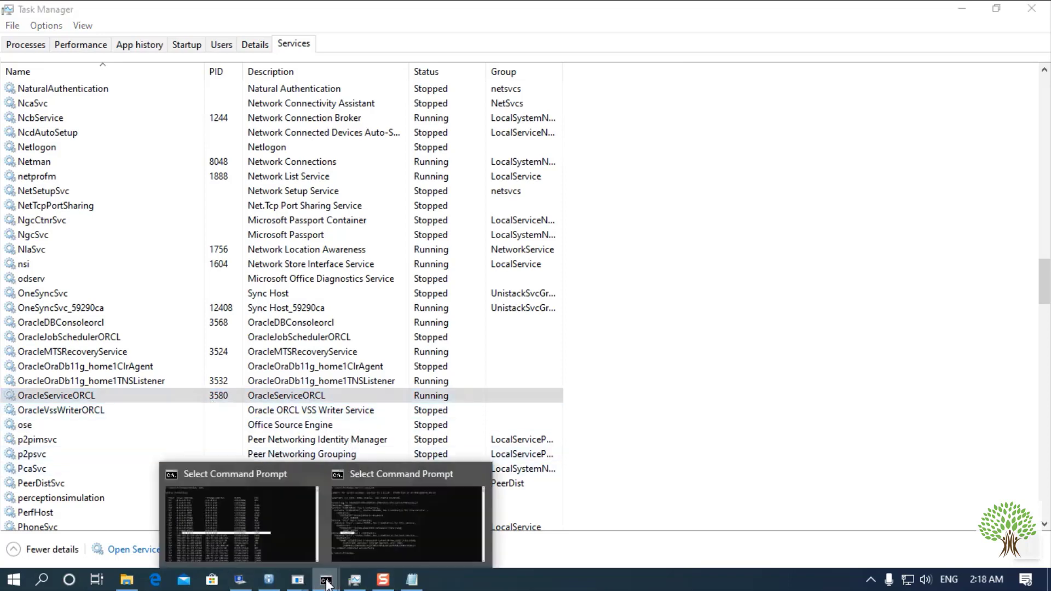
{"action": "left_click", "coordinate": [201, 535]}
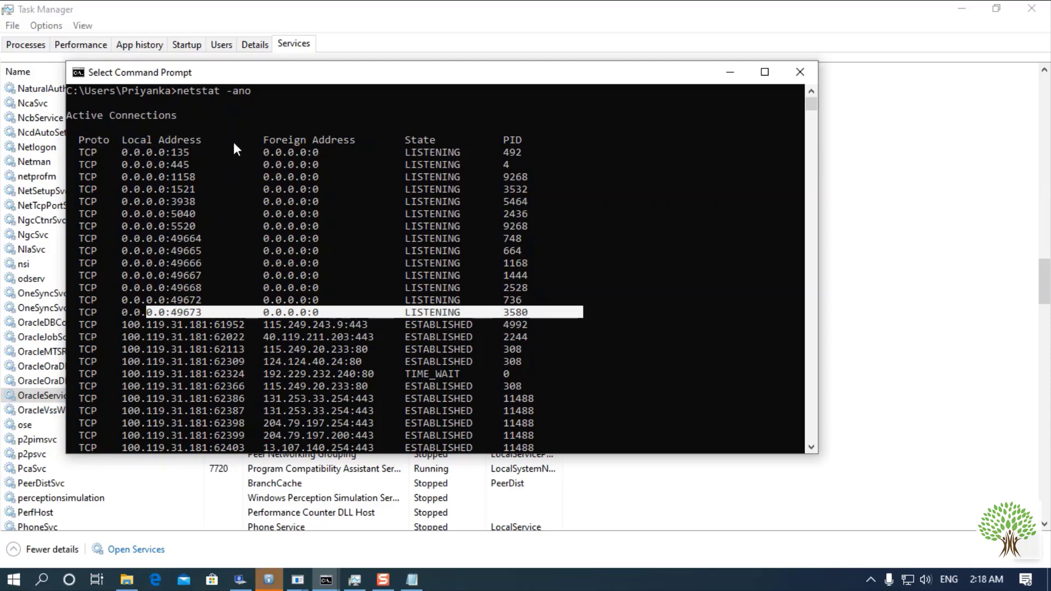
{"action": "left_click", "coordinate": [270, 580]}
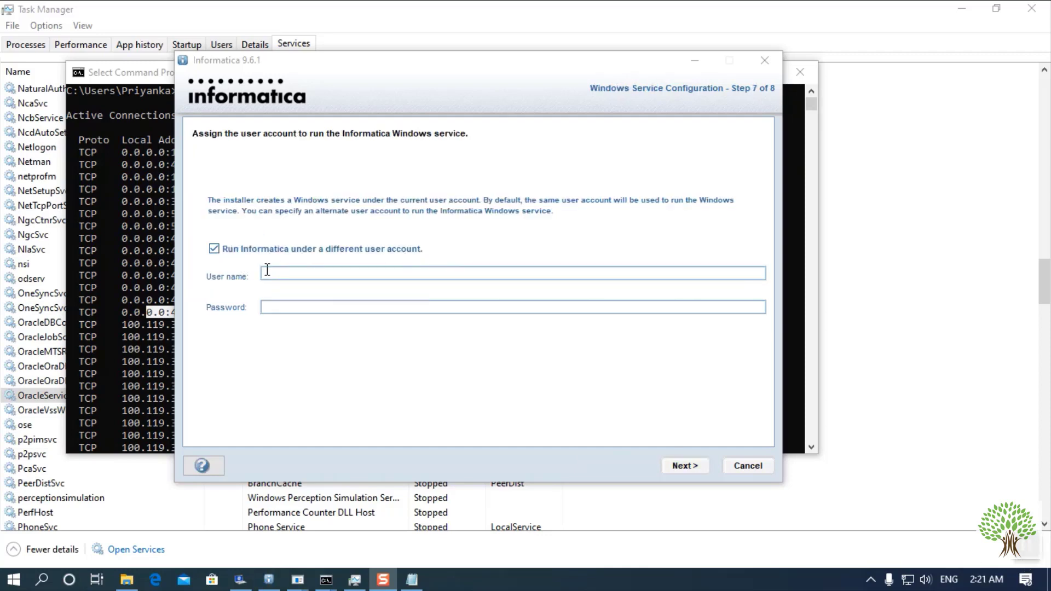
- Keep the Informatica service on the current user account and finish installing services with SUCCESS
{"action": "left_click", "coordinate": [214, 249]}
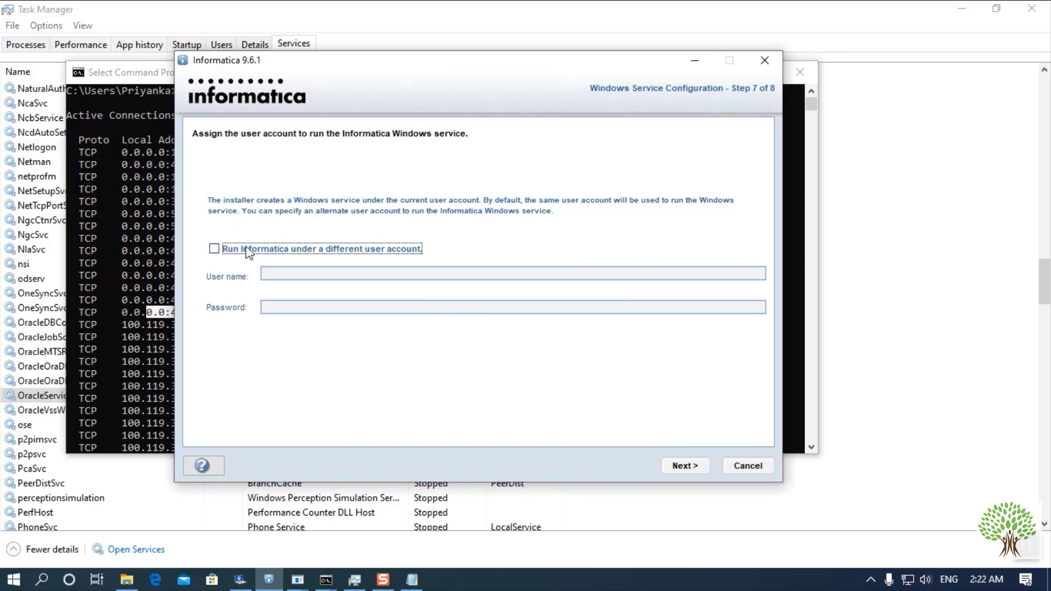
{"action": "left_click", "coordinate": [691, 466]}
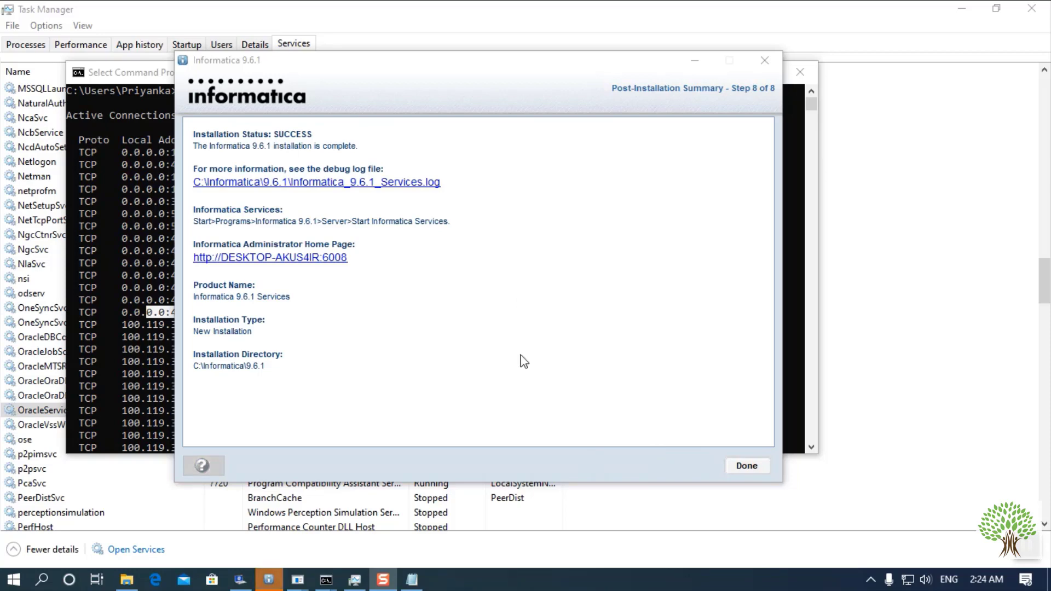
{"action": "left_click", "coordinate": [757, 464]}
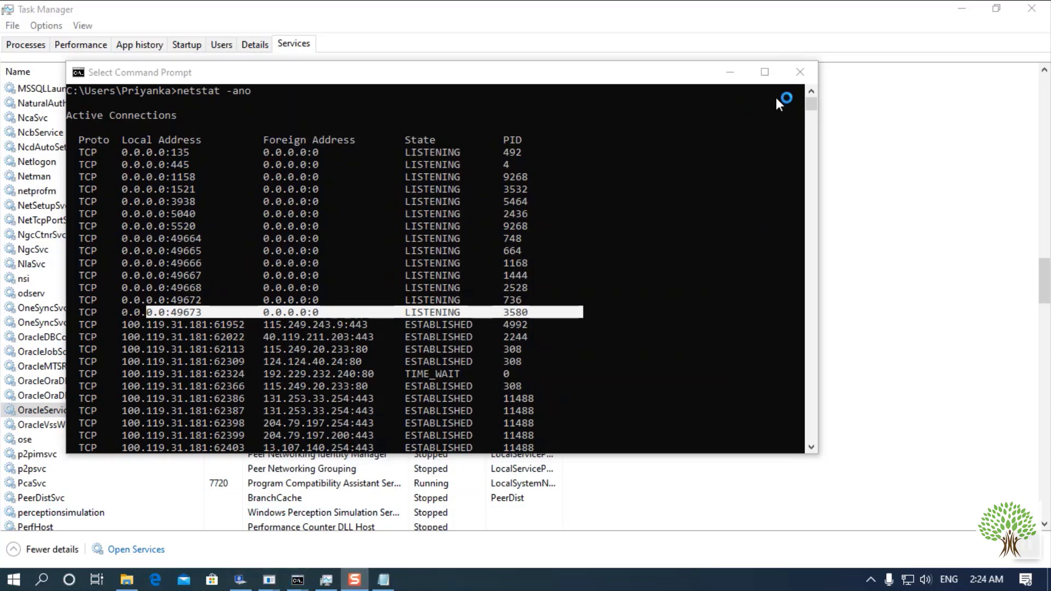
- Minimize Command Prompt, Task Manager and Notepad to clear the desktop
{"action": "left_click", "coordinate": [730, 72]}
{"action": "left_click", "coordinate": [961, 9]}
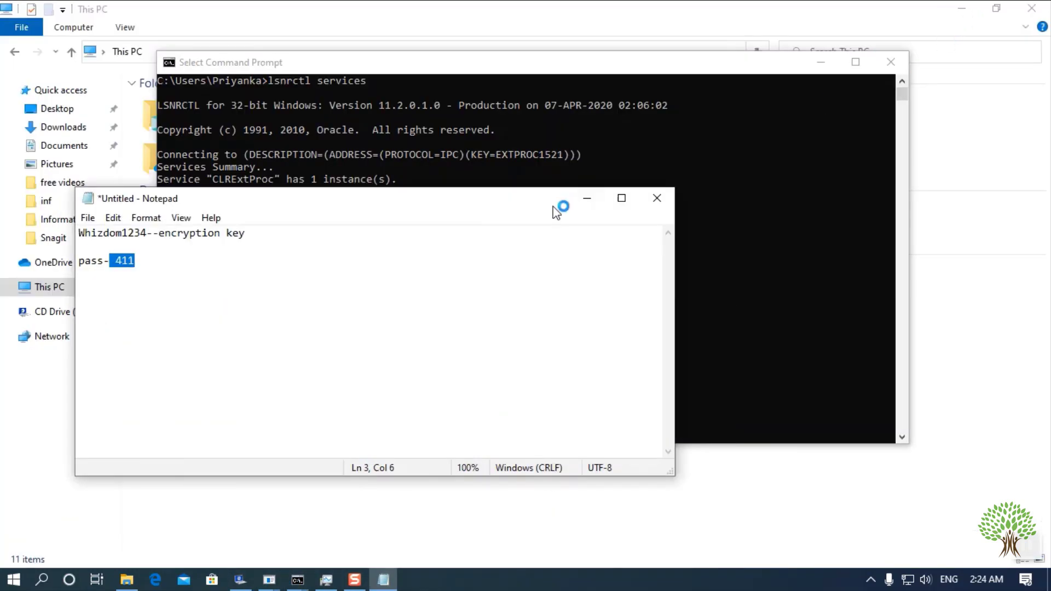
{"action": "left_click", "coordinate": [586, 198]}
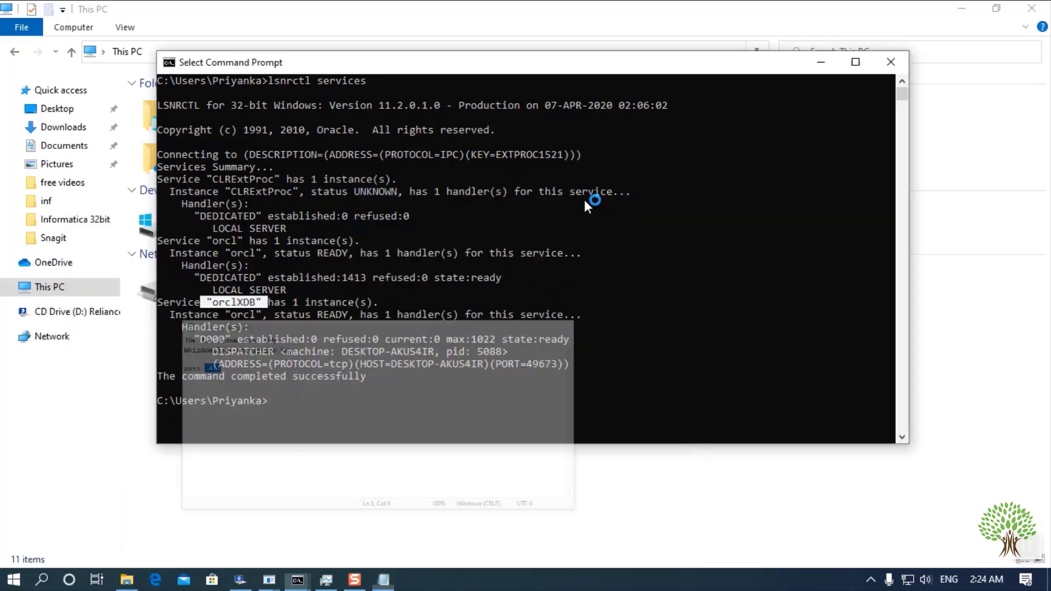
{"action": "left_click", "coordinate": [811, 65]}
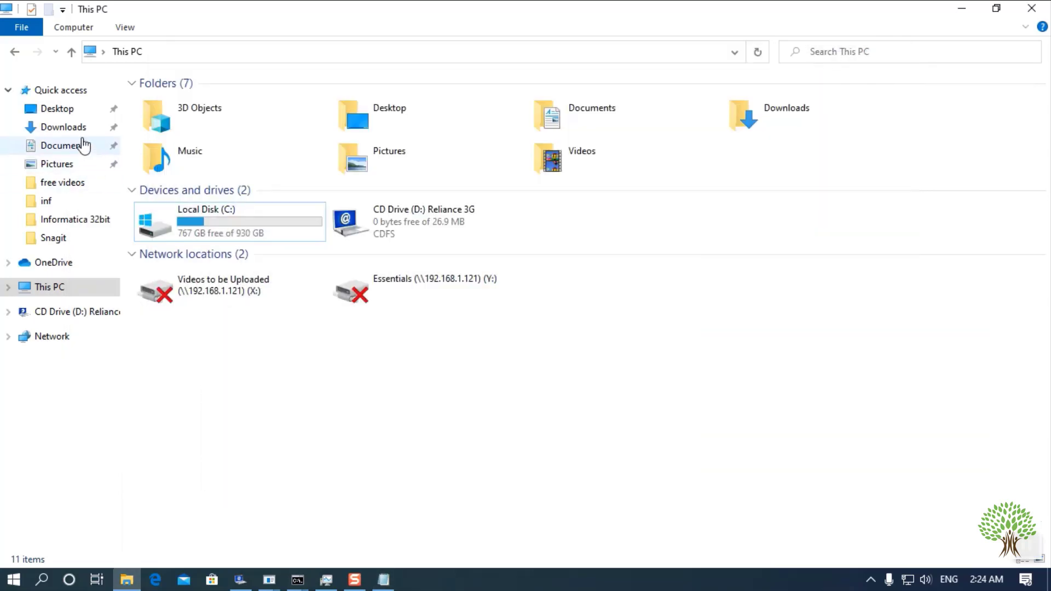
- Open Downloads › Informatica 32bit › inf › dac_win_11g_infa_win_32bit_961 in File Explorer
{"action": "left_click", "coordinate": [78, 130]}
{"action": "double_click", "coordinate": [176, 167]}
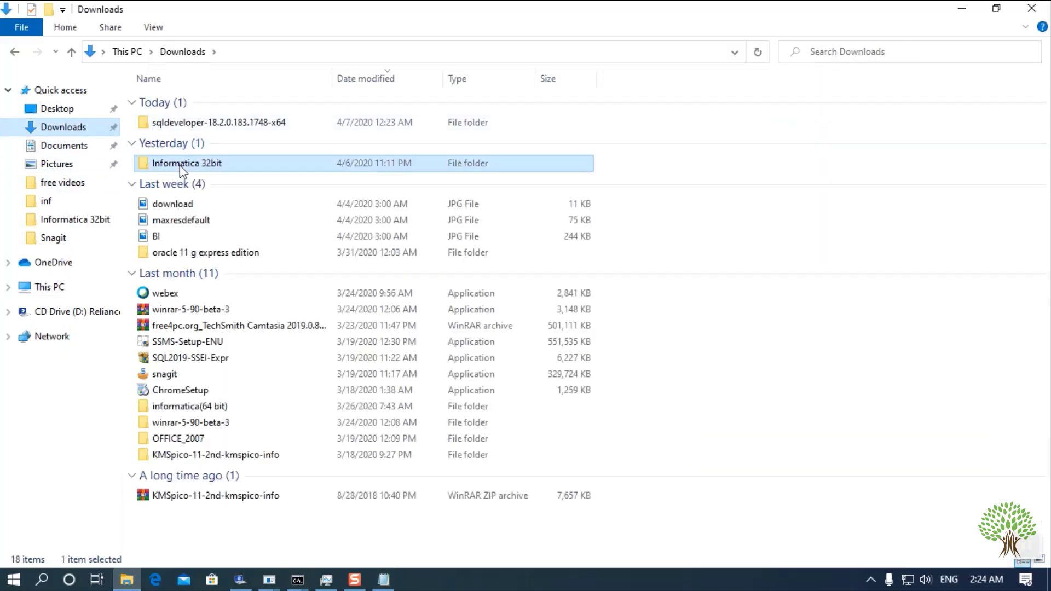
{"action": "double_click", "coordinate": [180, 102]}
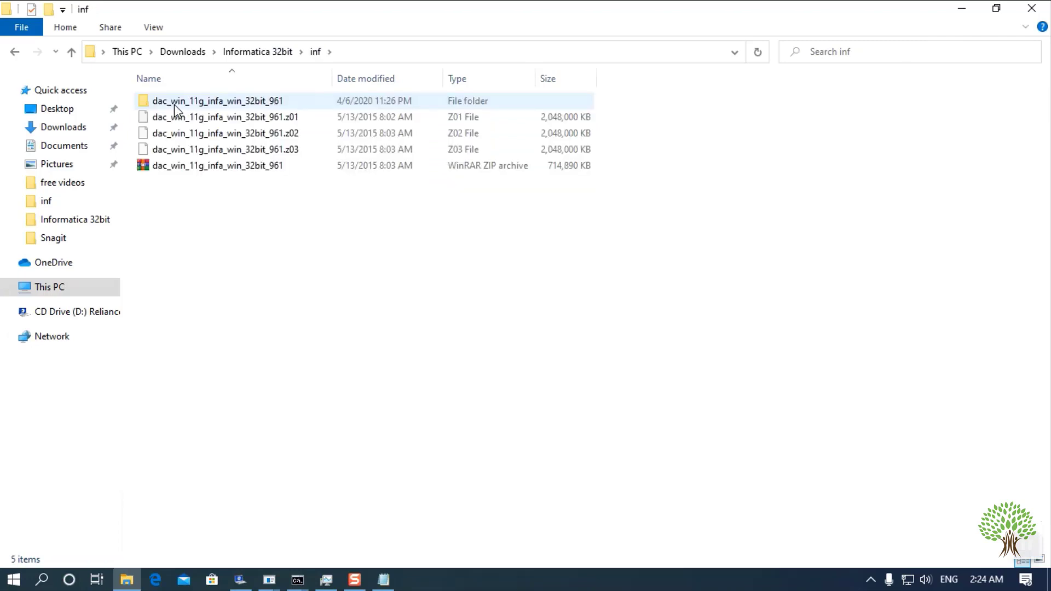
{"action": "double_click", "coordinate": [181, 104]}
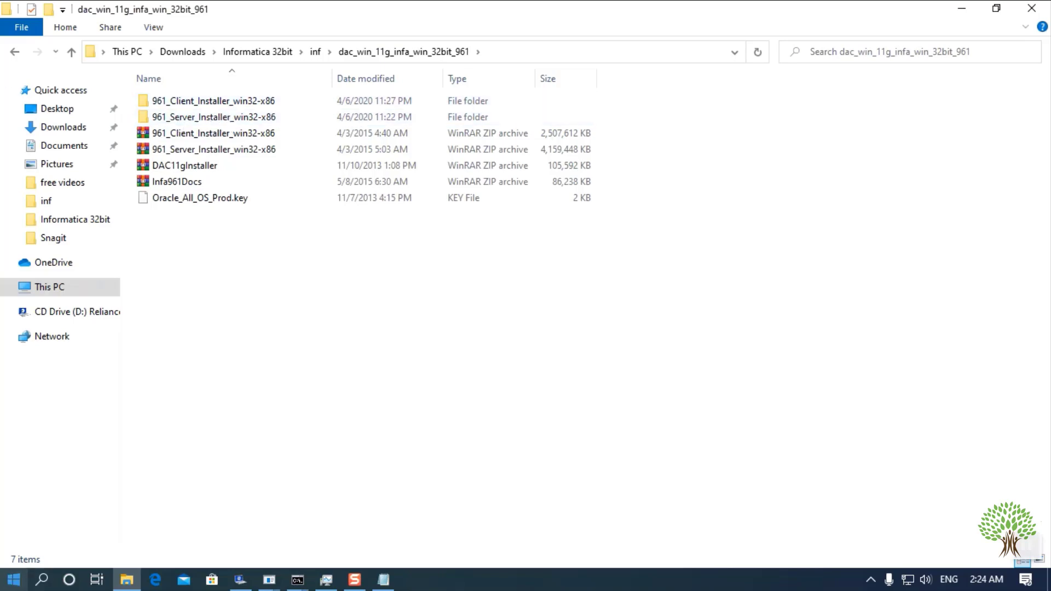
- Search the Start menu for 'inf' and launch the Informatica Administrator Home Page
{"action": "left_click", "coordinate": [12, 581]}
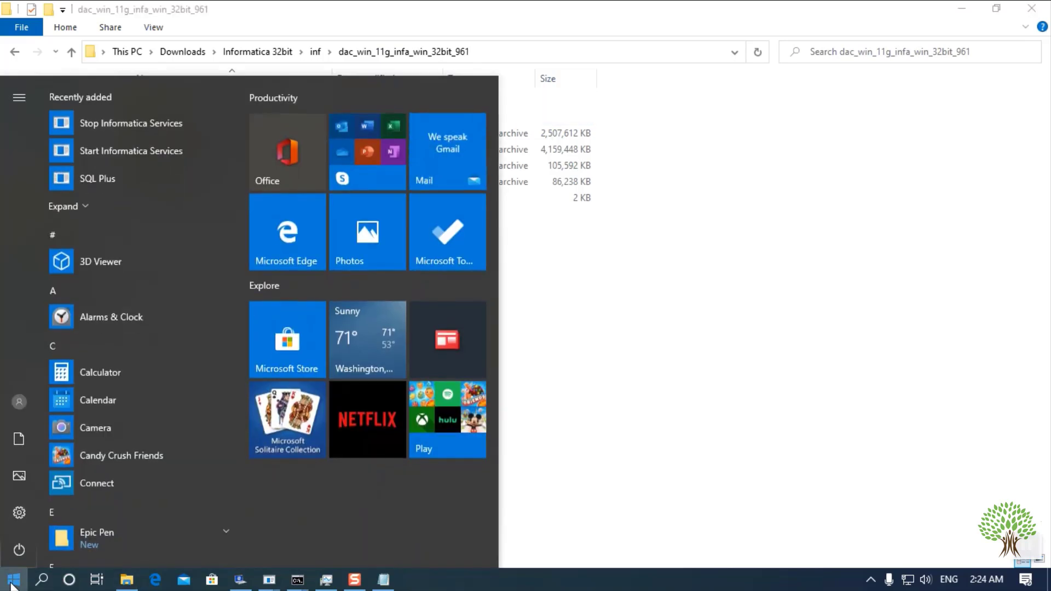
{"action": "type", "text": "inf"}
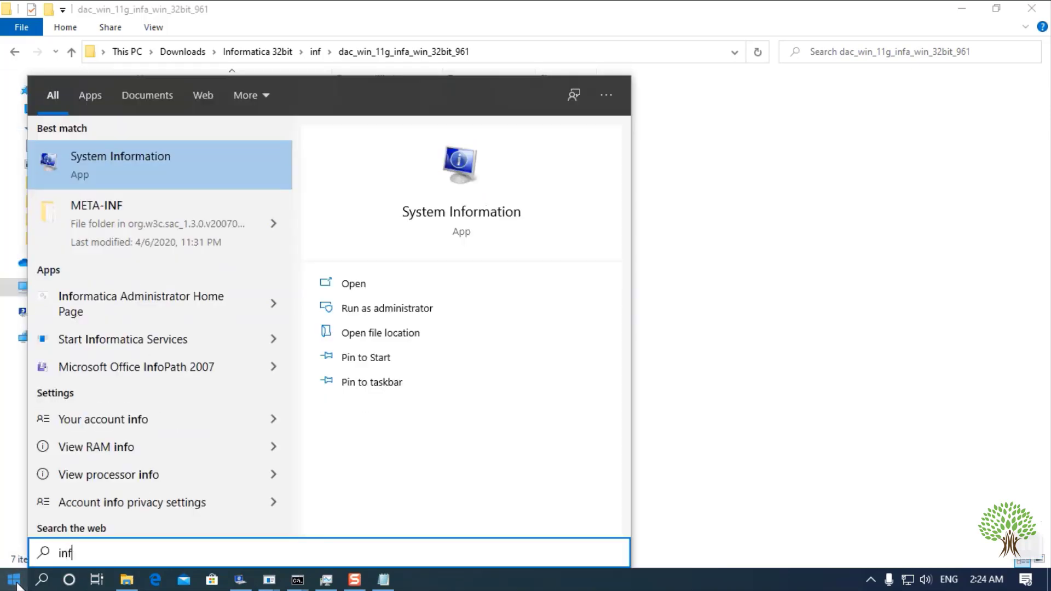
{"action": "left_click", "coordinate": [96, 301]}
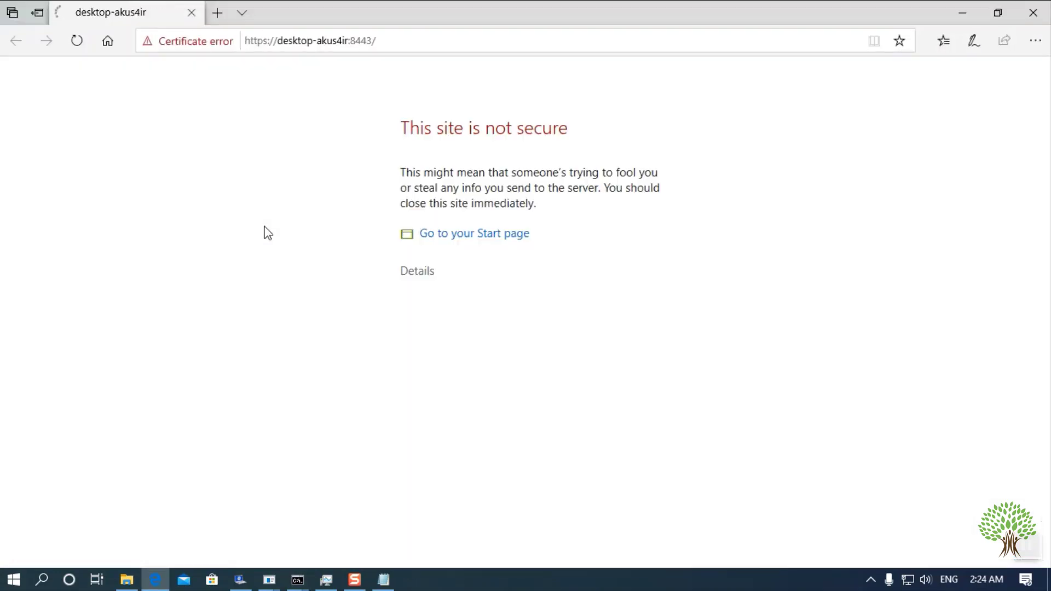
- Bypass the certificate warning, log in with the administrator credentials, and decline saving the password
{"action": "left_click", "coordinate": [425, 273]}
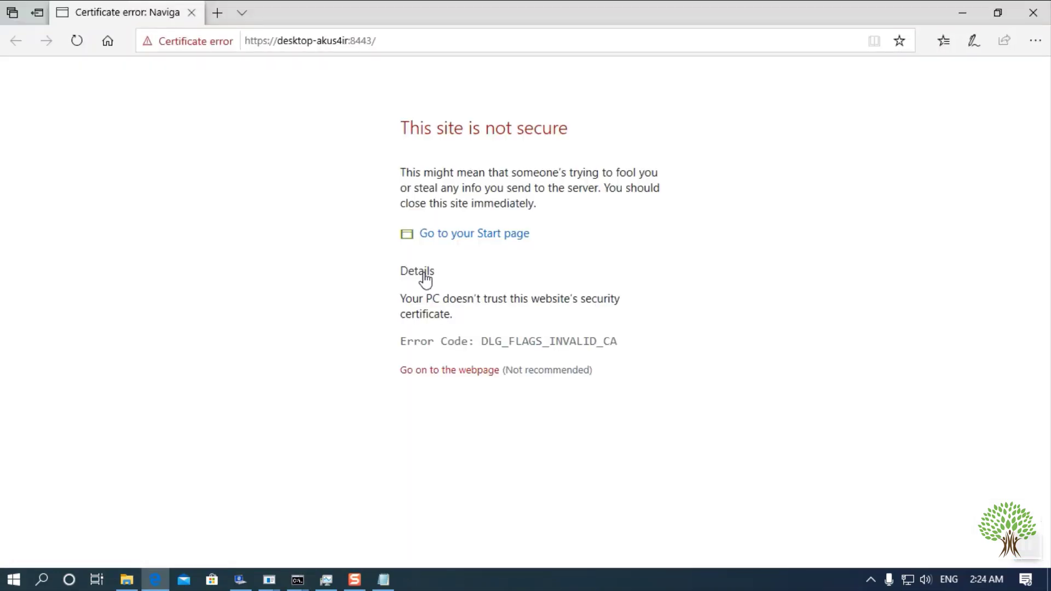
{"action": "left_click", "coordinate": [429, 372]}
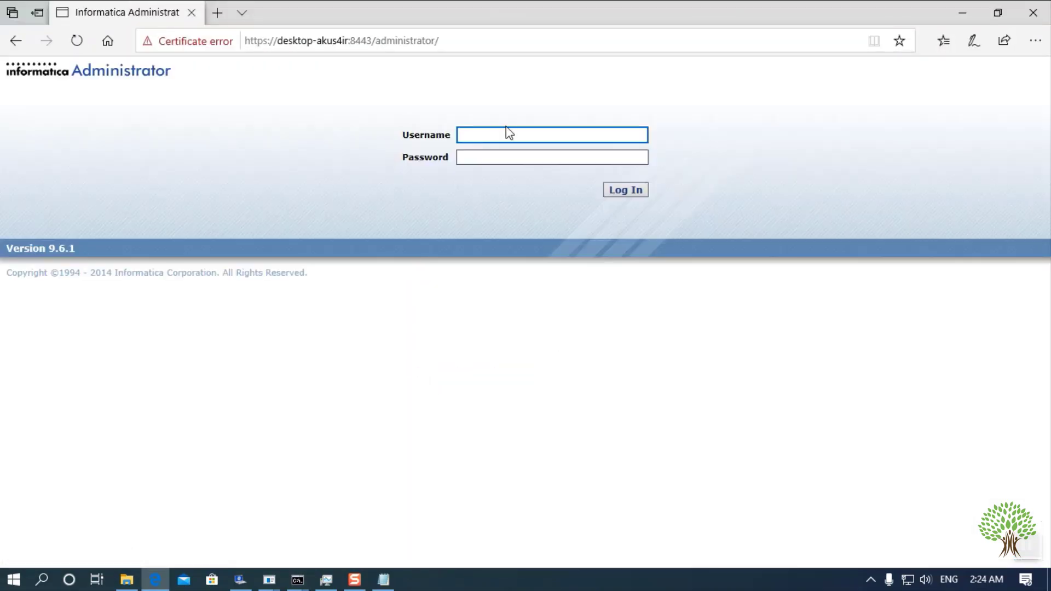
{"action": "type", "text": "administrator"}
{"action": "left_click", "coordinate": [507, 152]}
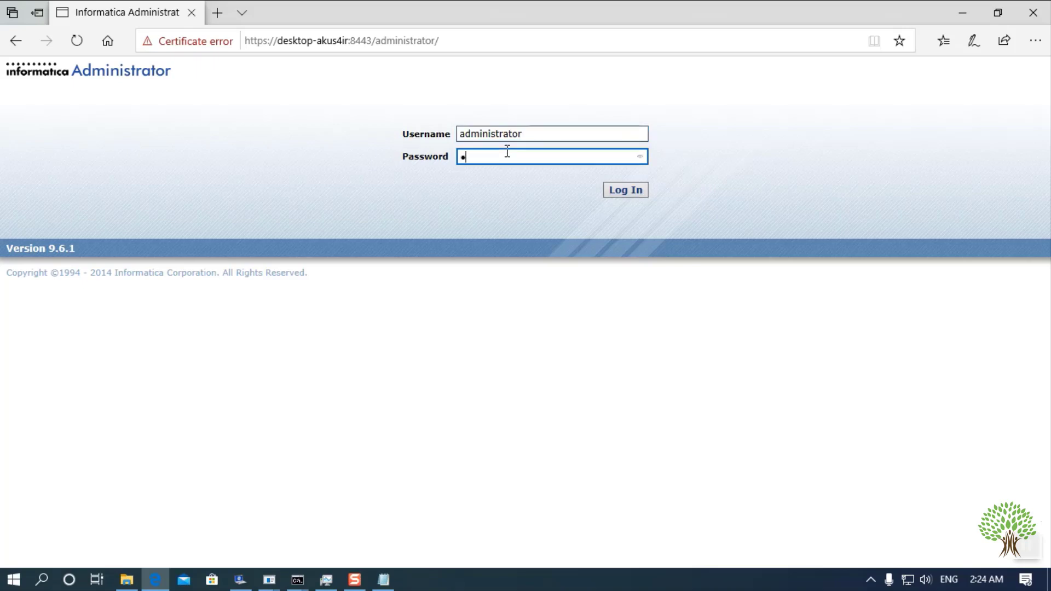
{"action": "key", "text": "BackSpace"}
{"action": "key", "text": "BackSpace"}
{"action": "key", "text": "BackSpace"}
{"action": "left_click", "coordinate": [611, 192]}
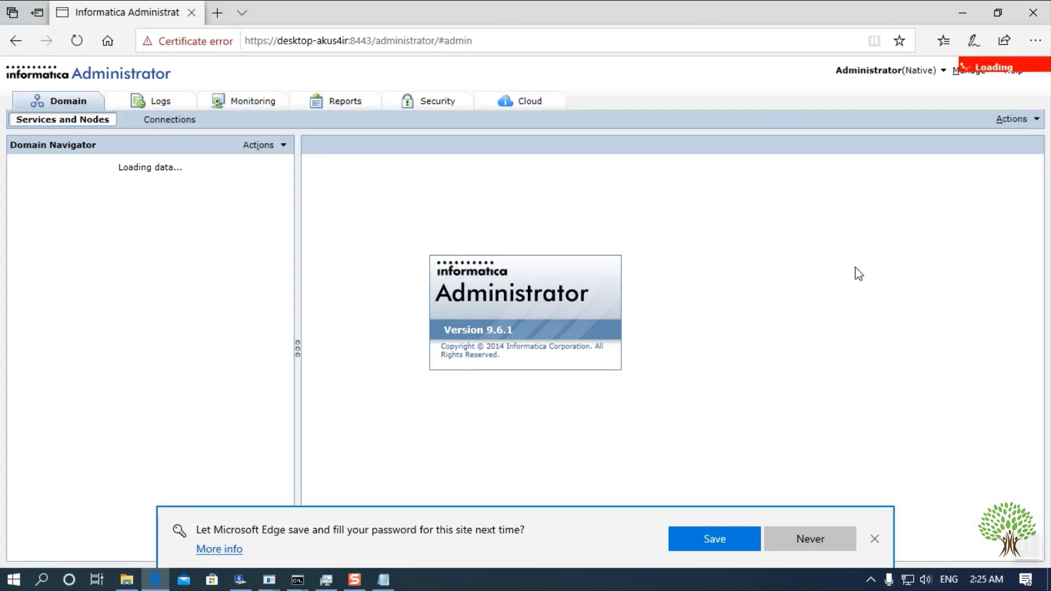
{"action": "left_click", "coordinate": [816, 537]}
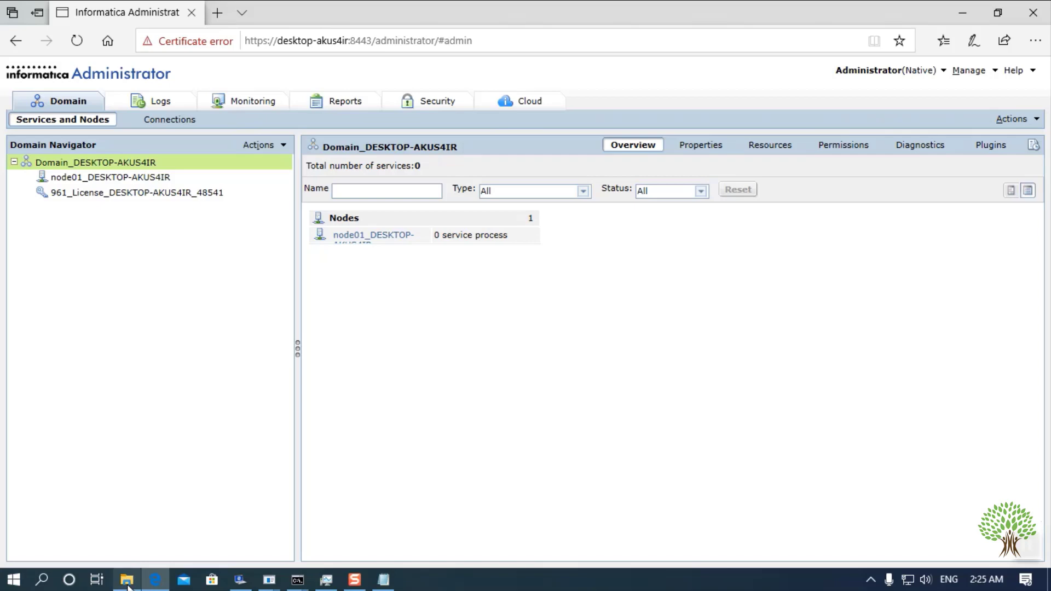
- Run the installer from 961_Client_Installer_win32-x86 › Client in File Explorer
{"action": "mouse_move", "coordinate": [127, 579]}
{"action": "left_click", "coordinate": [133, 538]}
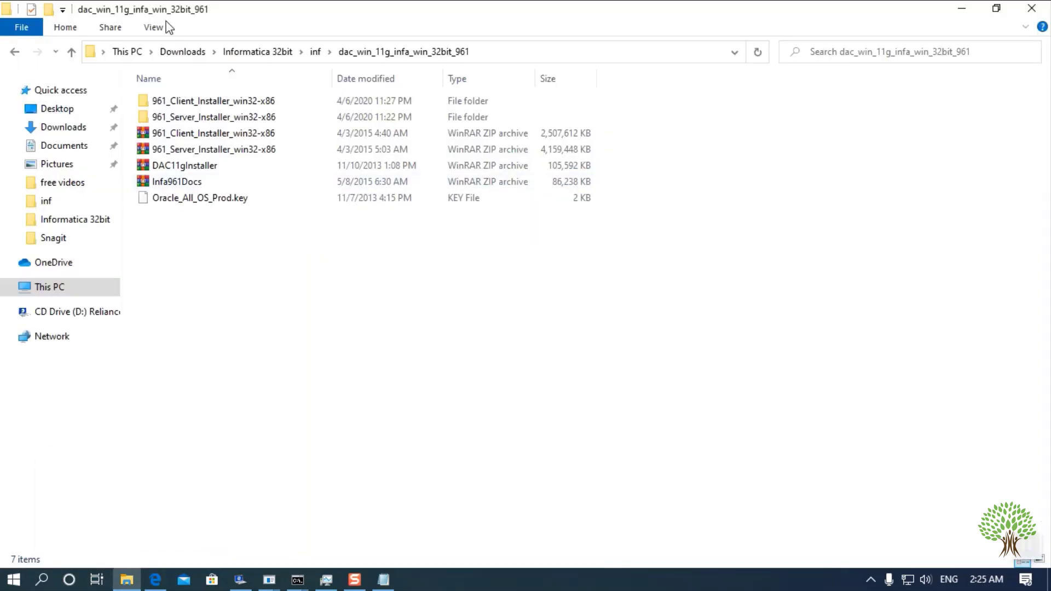
{"action": "left_click", "coordinate": [179, 118]}
{"action": "double_click", "coordinate": [188, 104]}
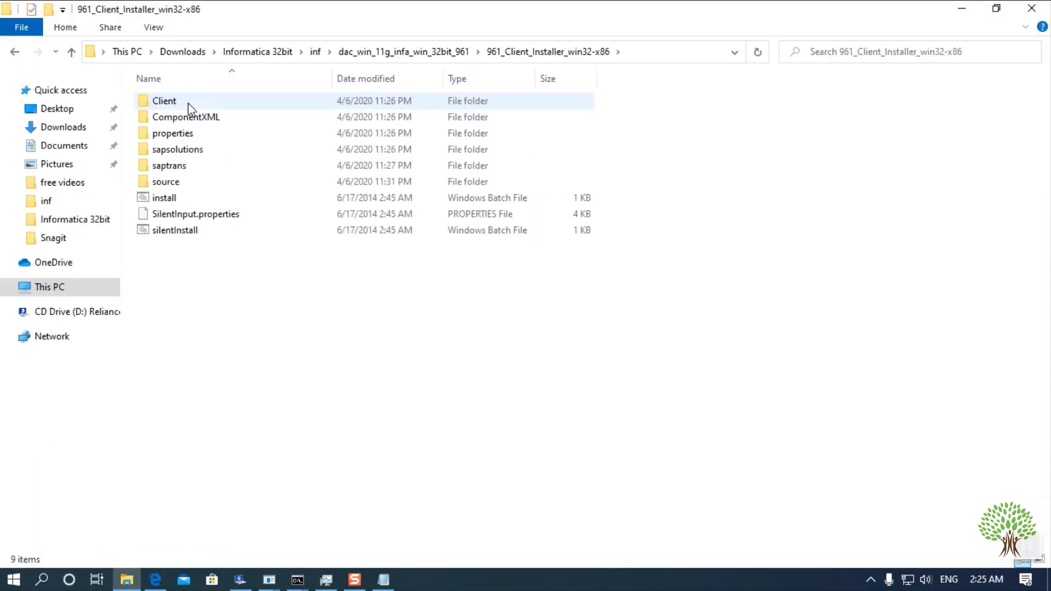
{"action": "double_click", "coordinate": [188, 103]}
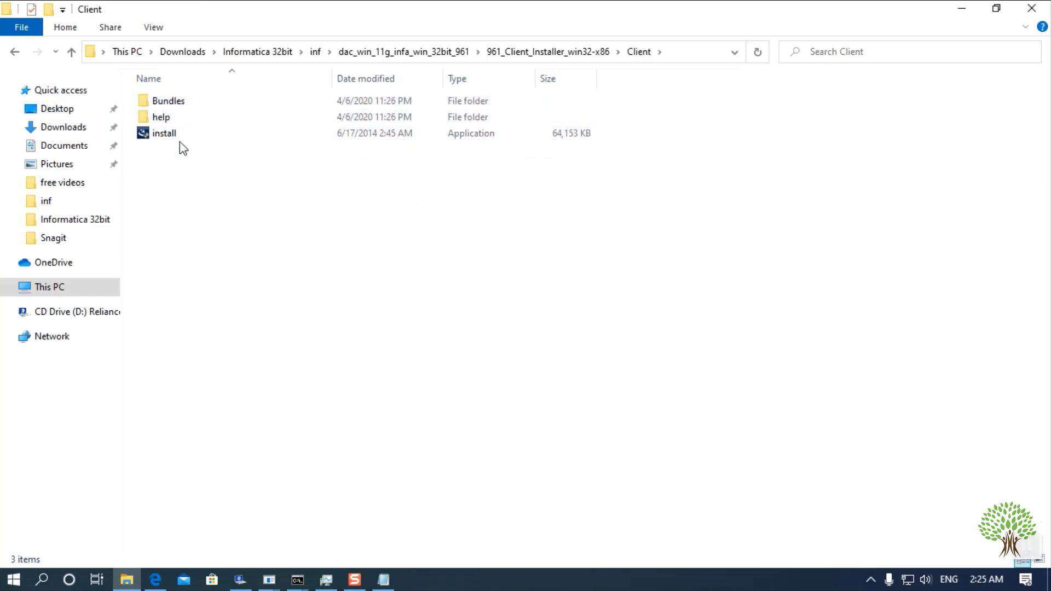
{"action": "double_click", "coordinate": [196, 139]}
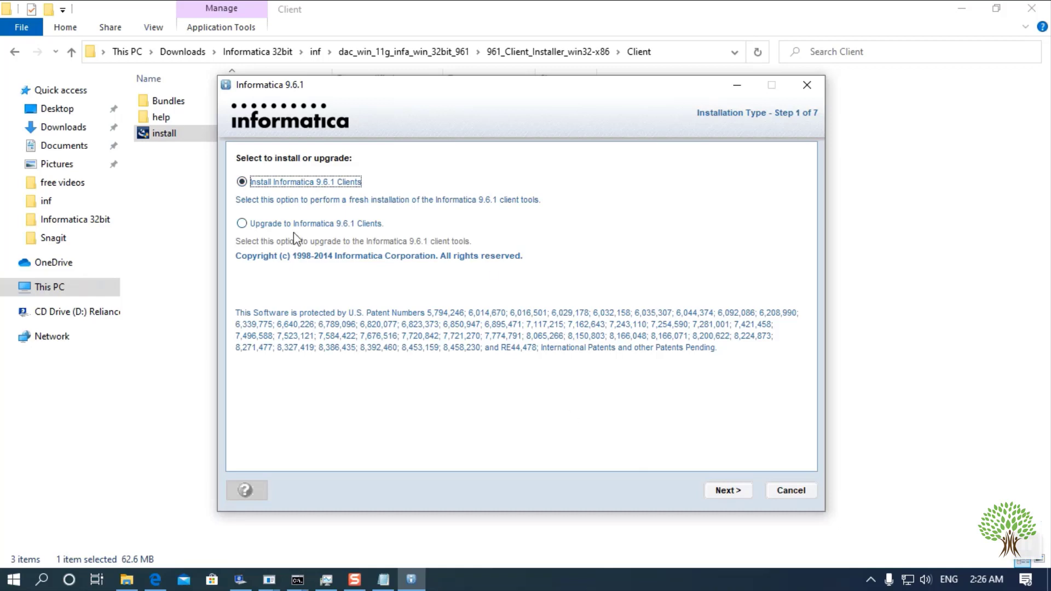
- Start a fresh client install with all application clients into C:\Informatica\9.6.1
{"action": "left_click", "coordinate": [726, 491]}
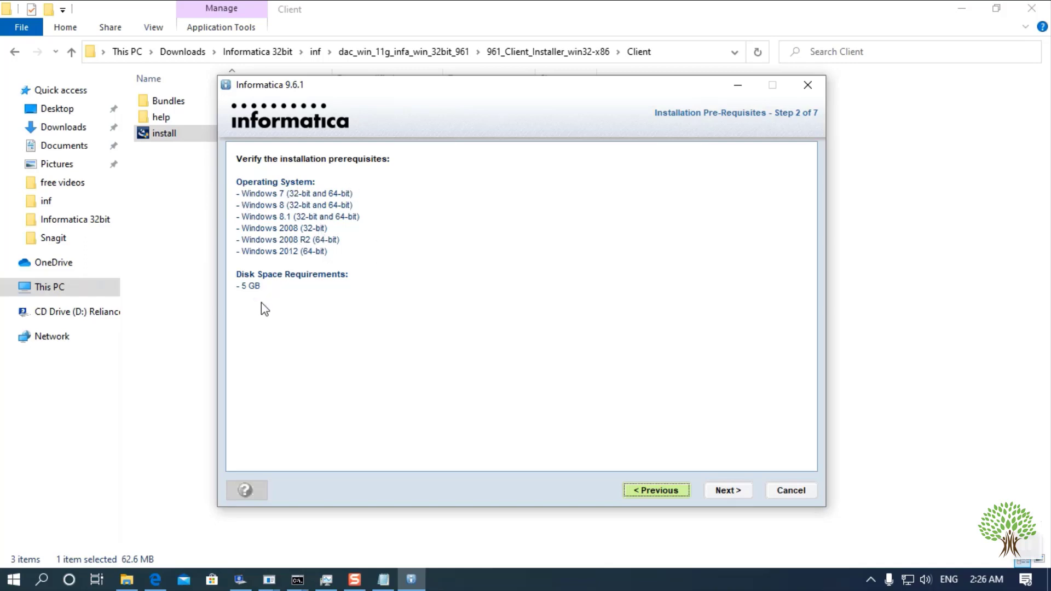
{"action": "left_click", "coordinate": [740, 491]}
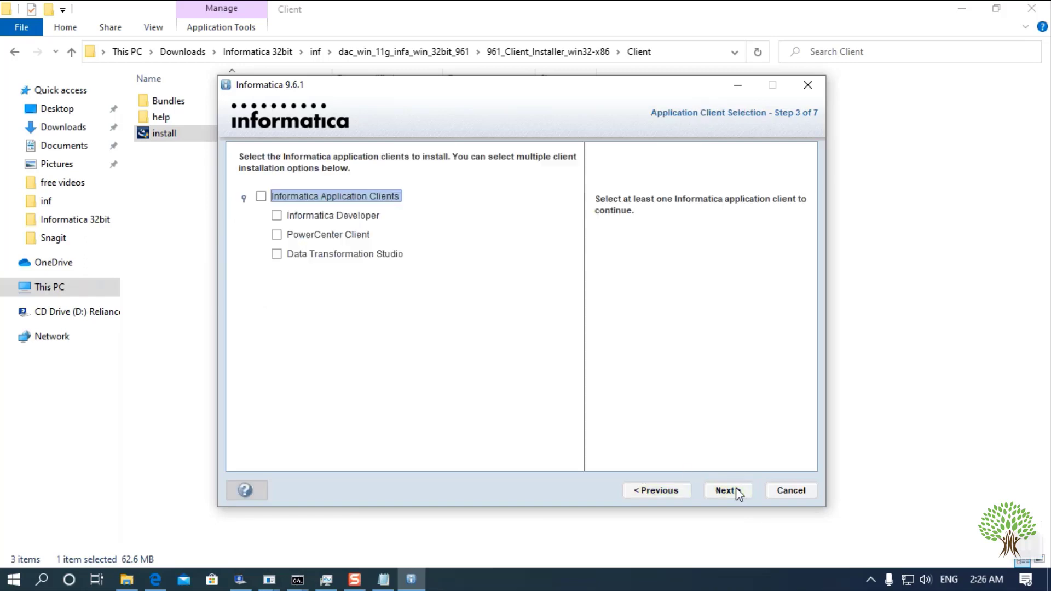
{"action": "left_click", "coordinate": [261, 196]}
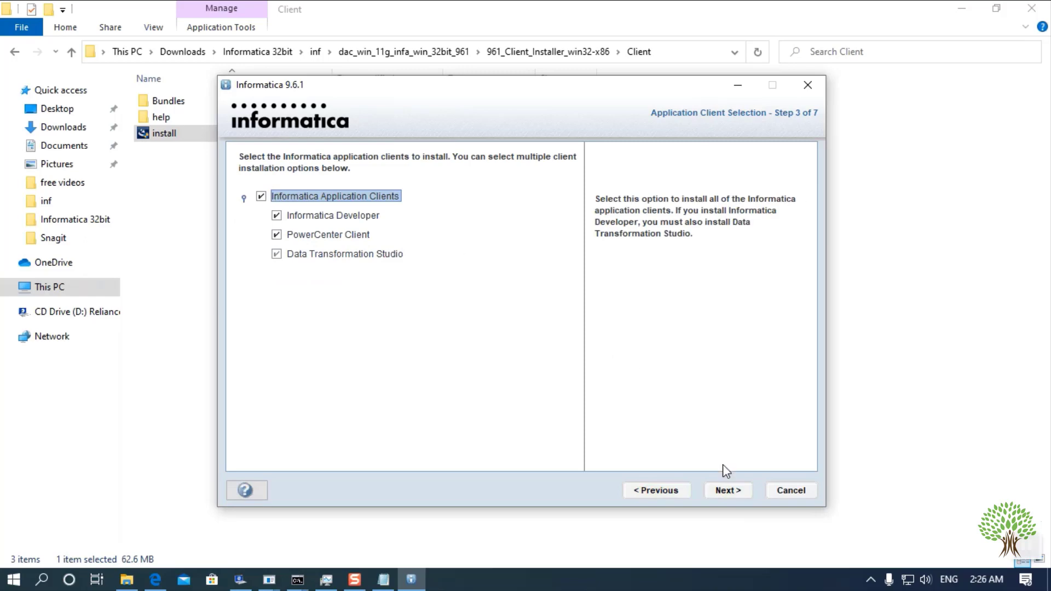
{"action": "left_click", "coordinate": [723, 491]}
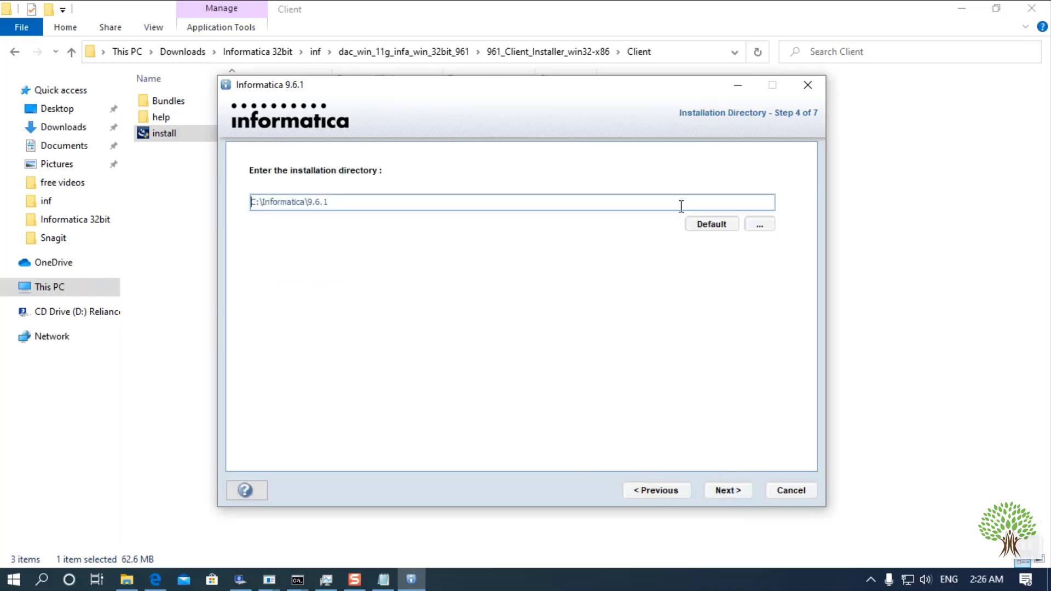
{"action": "left_click_drag", "start_coordinate": [384, 204], "coordinate": [151, 179]}
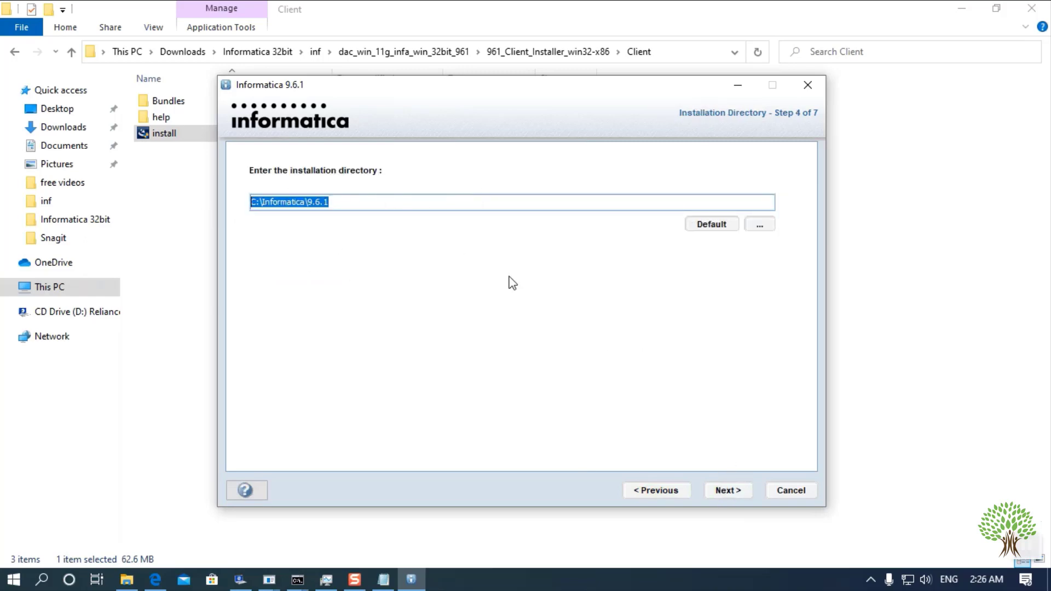
{"action": "left_click", "coordinate": [740, 494]}
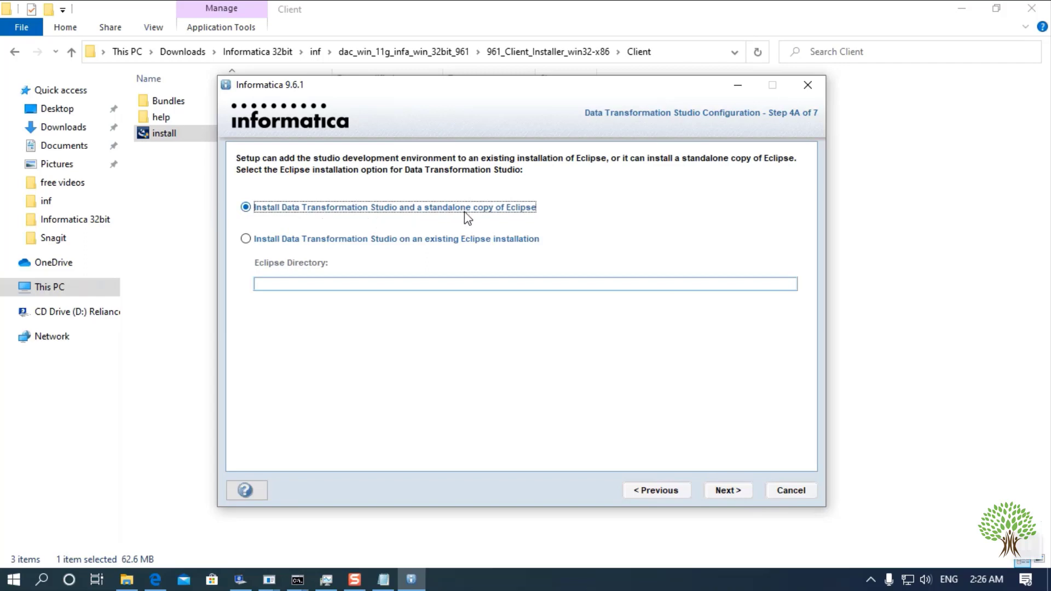
- Keep the standalone Eclipse option and install the client through to the SUCCESS summary
{"action": "left_click", "coordinate": [730, 490]}
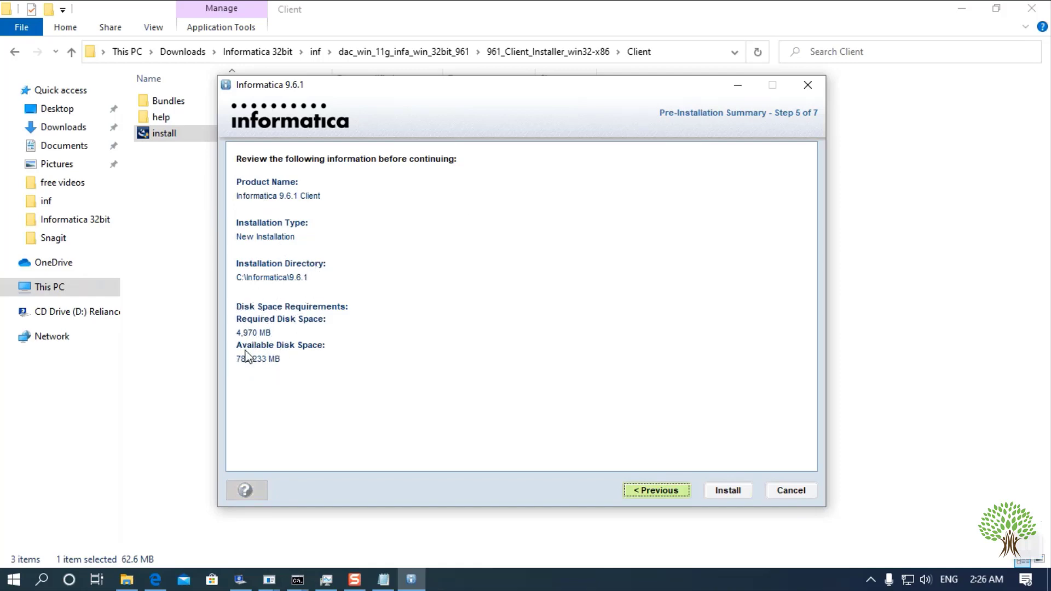
{"action": "left_click", "coordinate": [718, 494]}
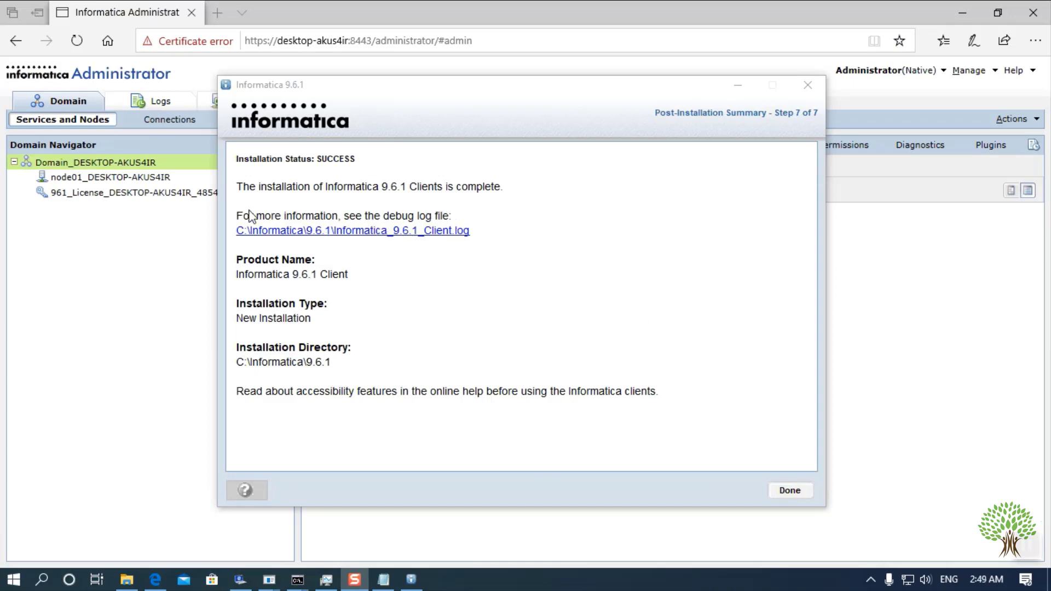
{"action": "left_click", "coordinate": [265, 194]}
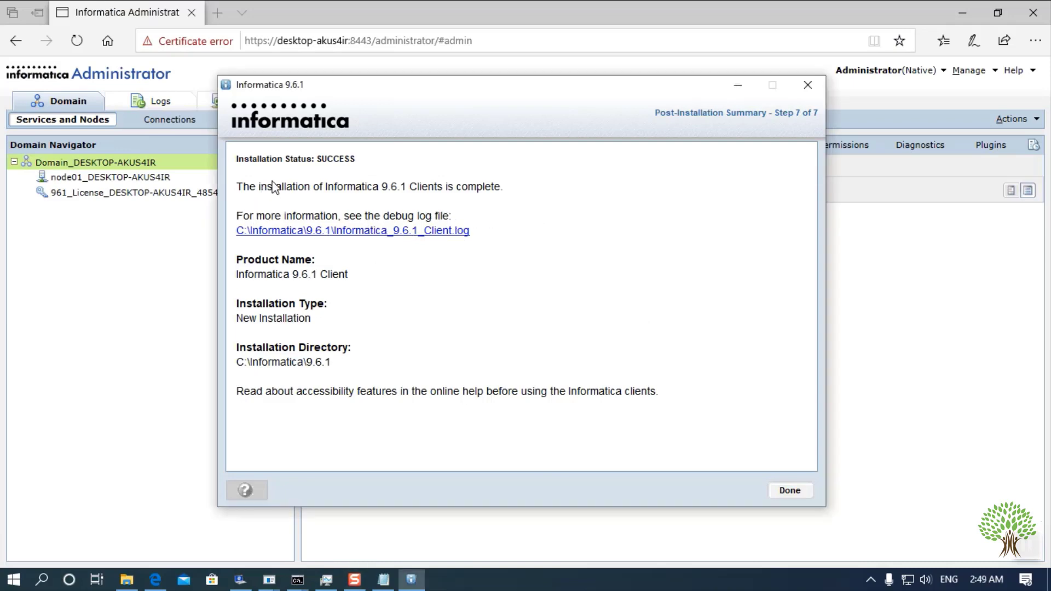
- Close the installer and launch PowerCenter Repository Manager and Designer from Windows search
{"action": "left_click", "coordinate": [42, 578]}
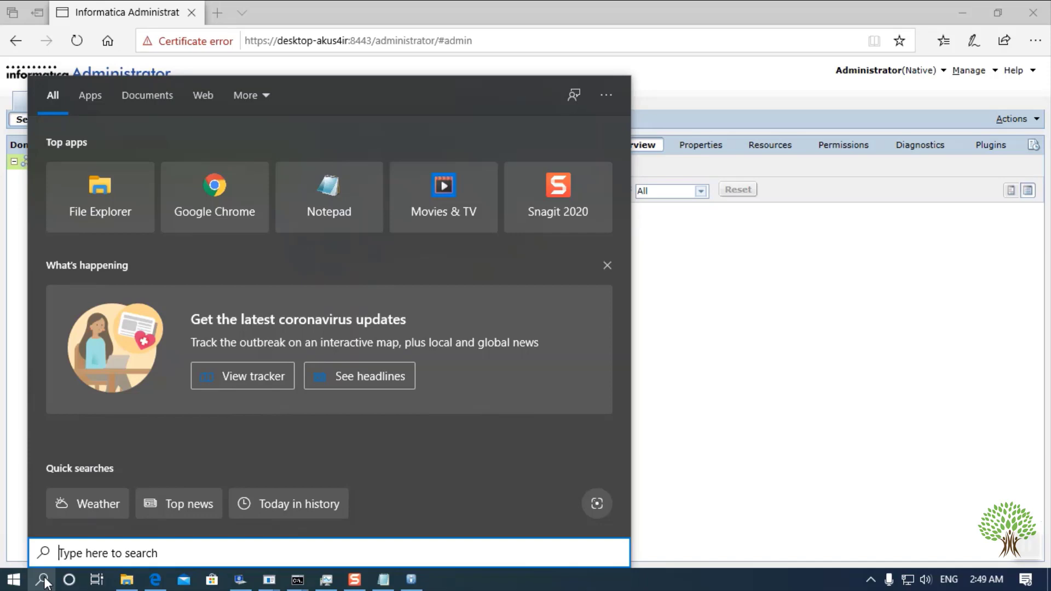
{"action": "type", "text": "rep"}
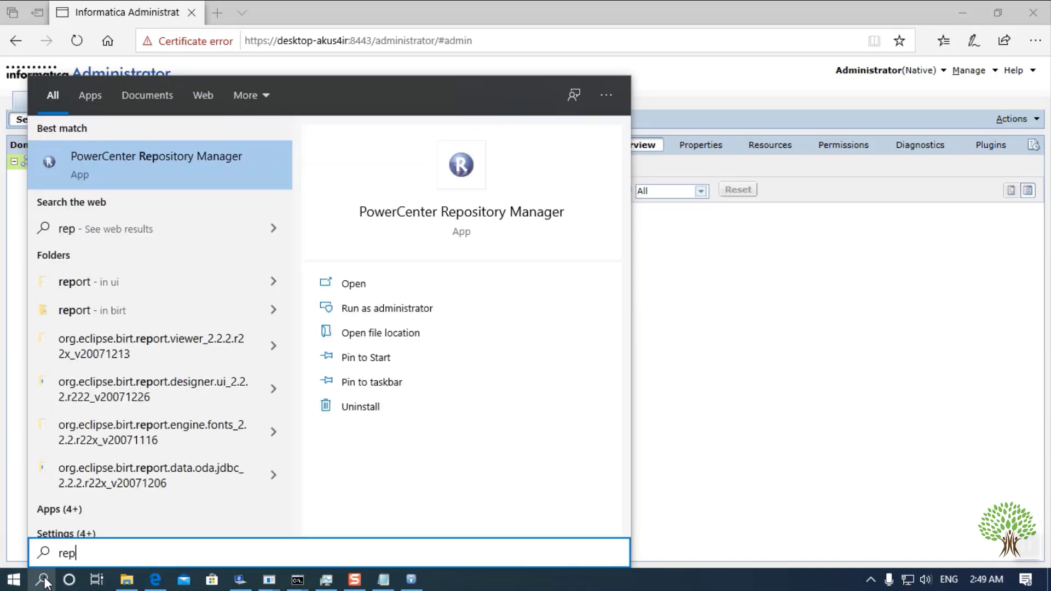
{"action": "left_click", "coordinate": [96, 161]}
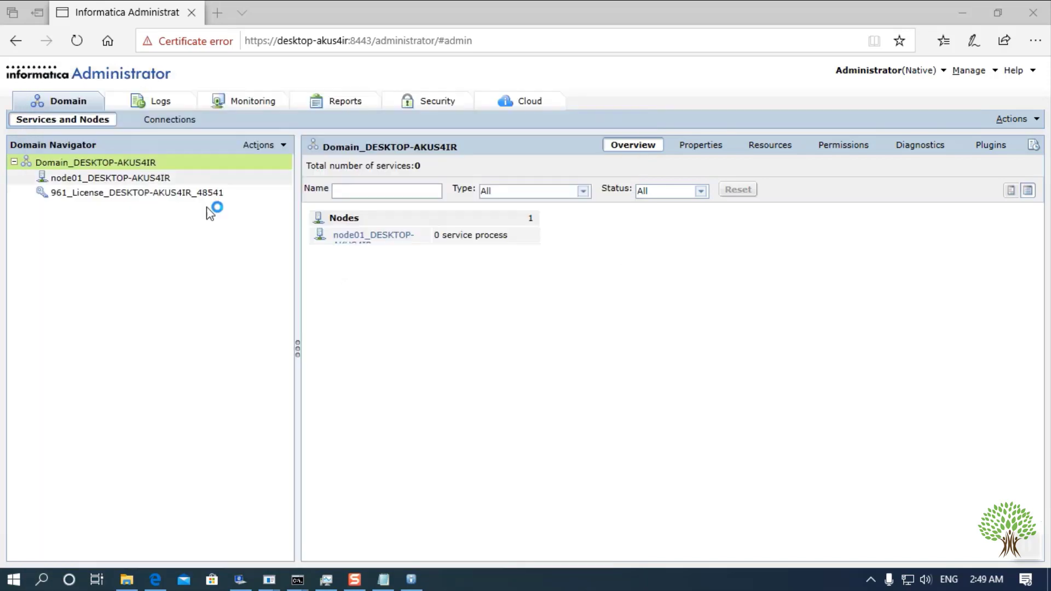
{"action": "left_click", "coordinate": [44, 580]}
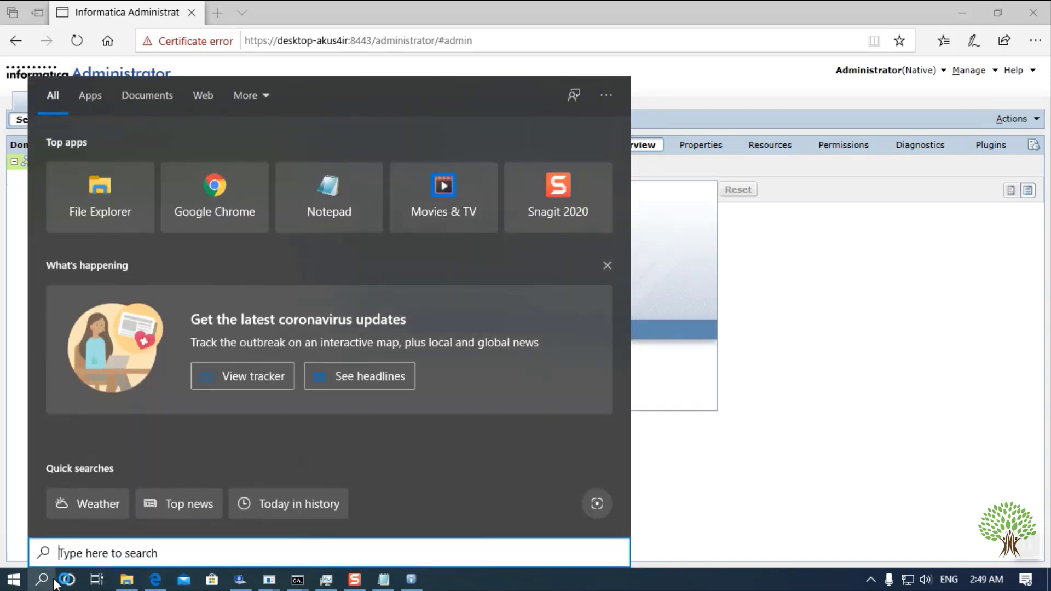
{"action": "type", "text": "power"}
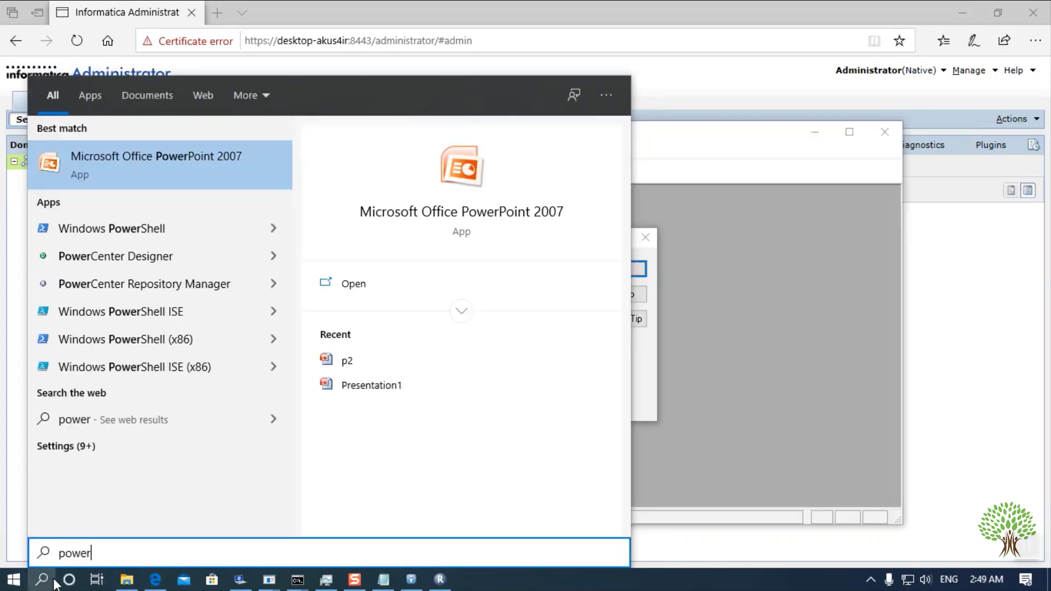
{"action": "type", "text": "ce"}
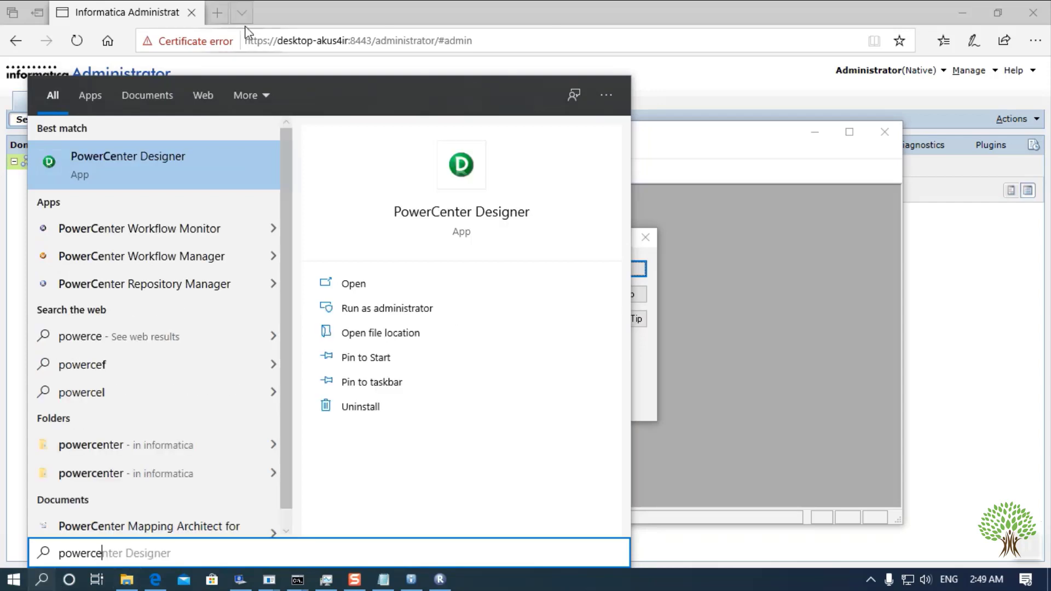
{"action": "left_click", "coordinate": [174, 159]}
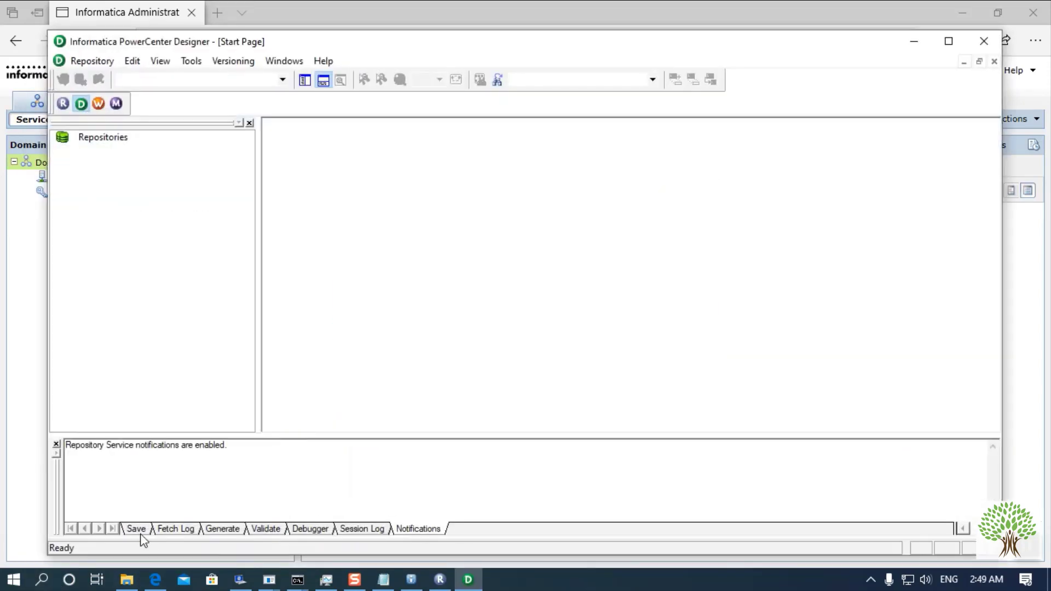
- Launch PowerCenter Workflow Manager and Workflow Monitor from Windows search
{"action": "left_click", "coordinate": [42, 579]}
{"action": "type", "text": "w"}
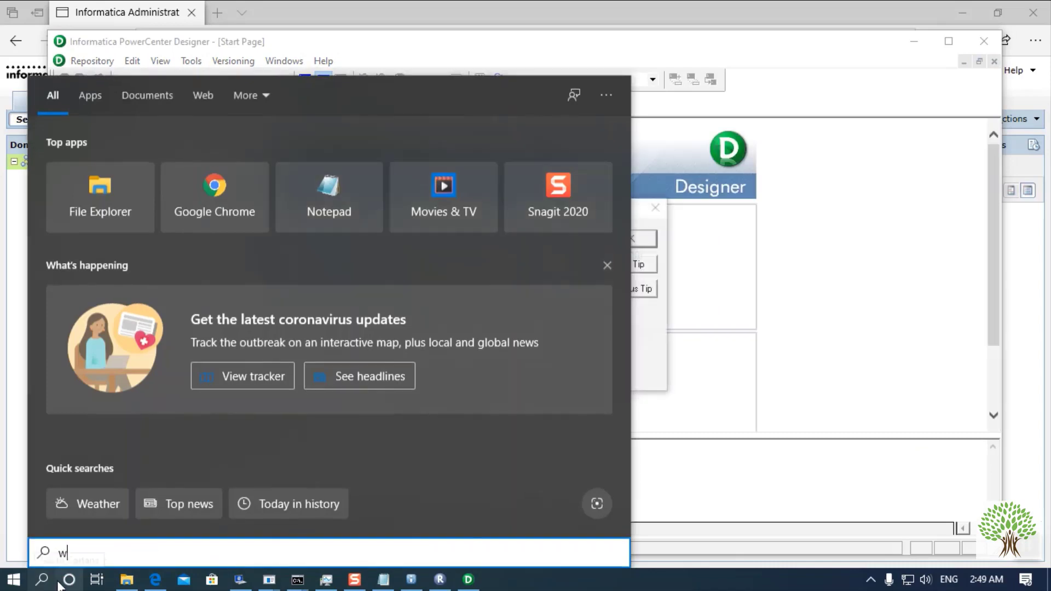
{"action": "type", "text": "orkflo"}
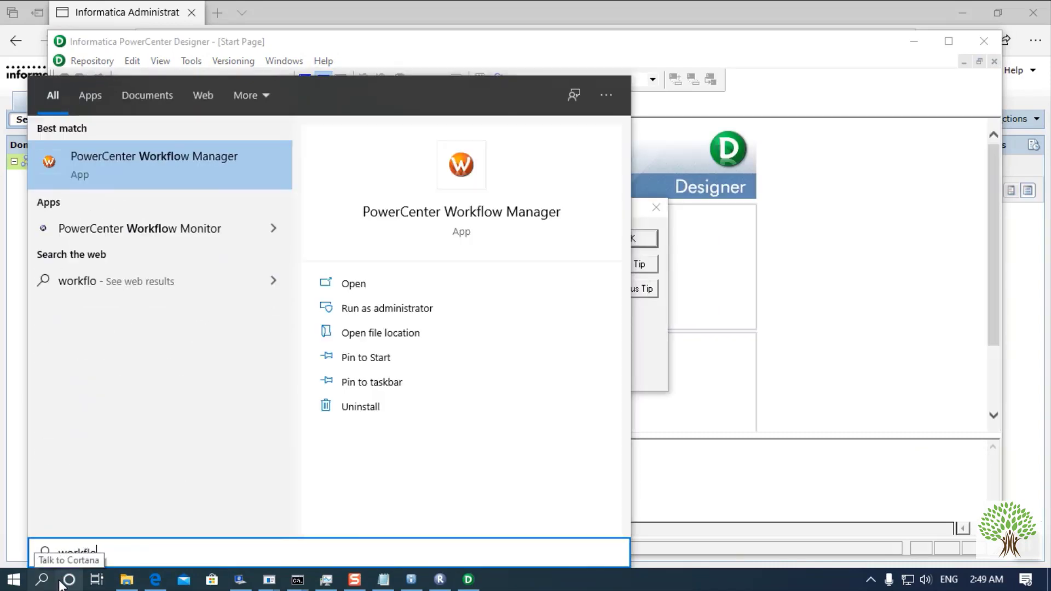
{"action": "left_click", "coordinate": [225, 162]}
{"action": "left_click", "coordinate": [59, 580]}
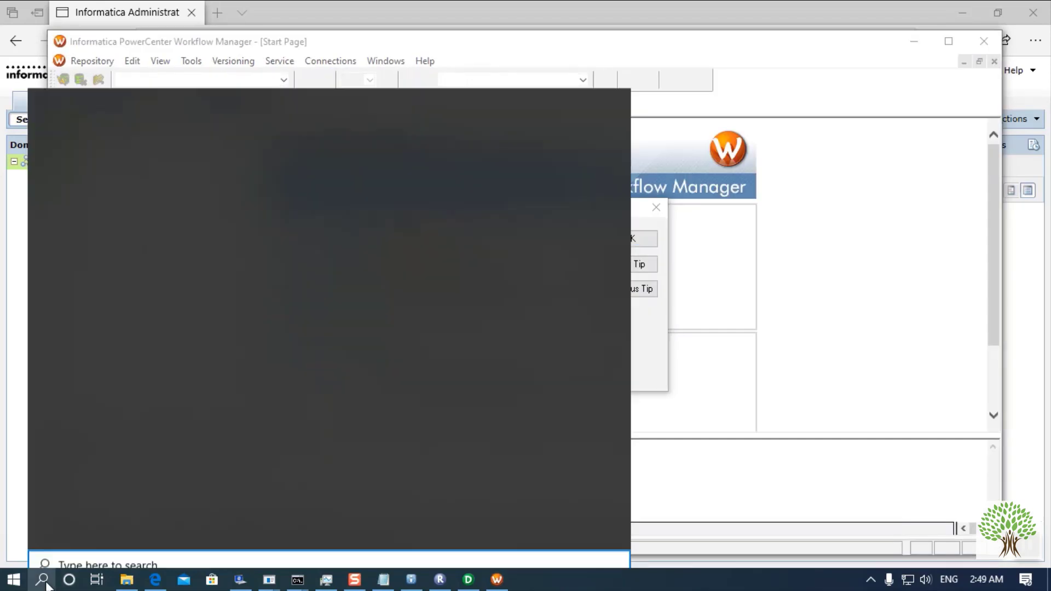
{"action": "type", "text": "work"}
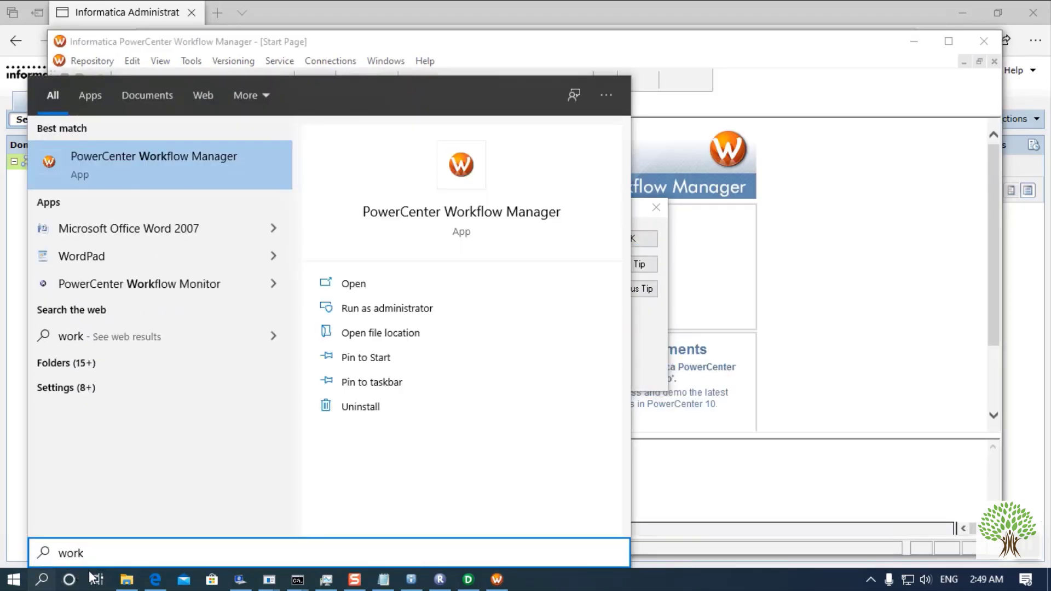
{"action": "type", "text": "flow"}
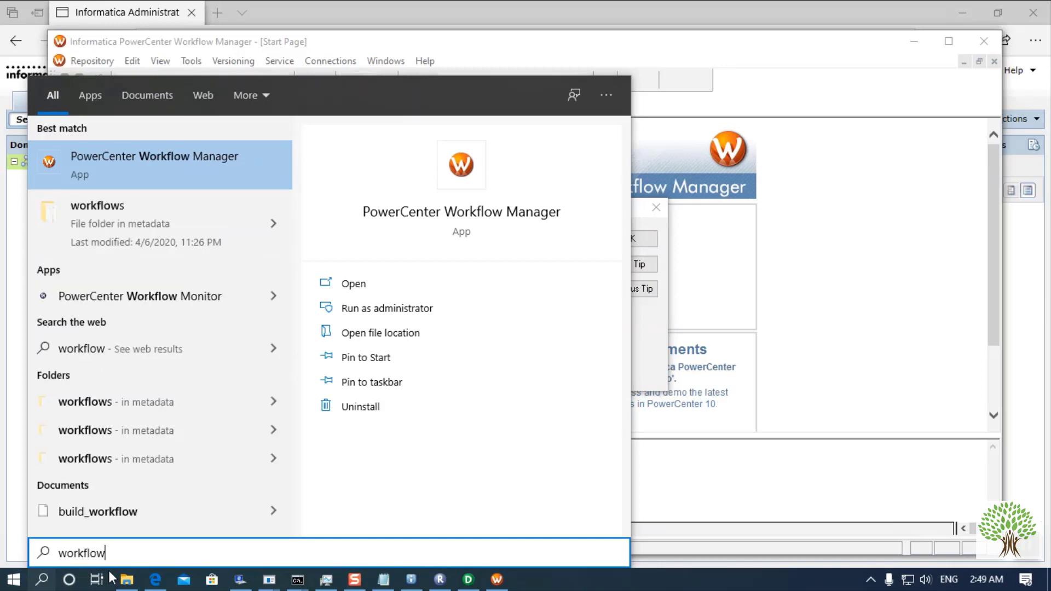
{"action": "left_click", "coordinate": [119, 296]}
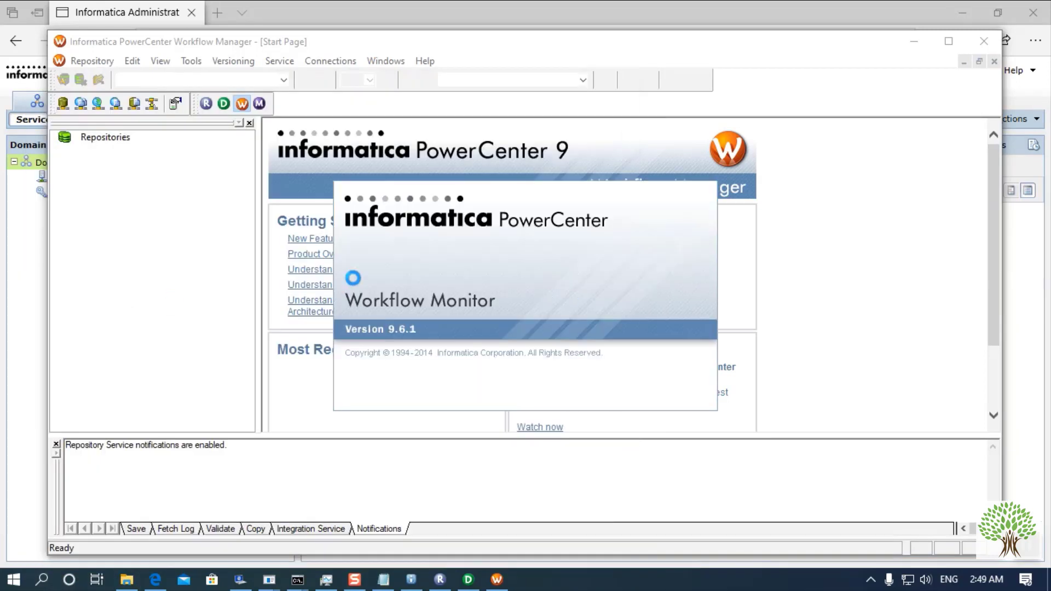
- Dismiss the startup tips and maximize Repository Manager
{"action": "left_click", "coordinate": [450, 232]}
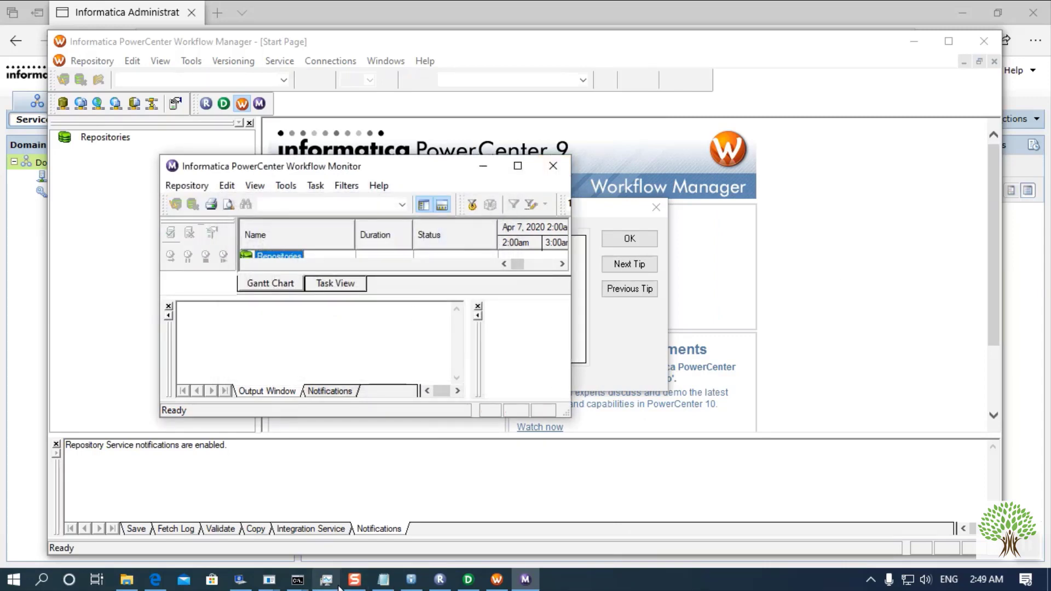
{"action": "left_click", "coordinate": [440, 579]}
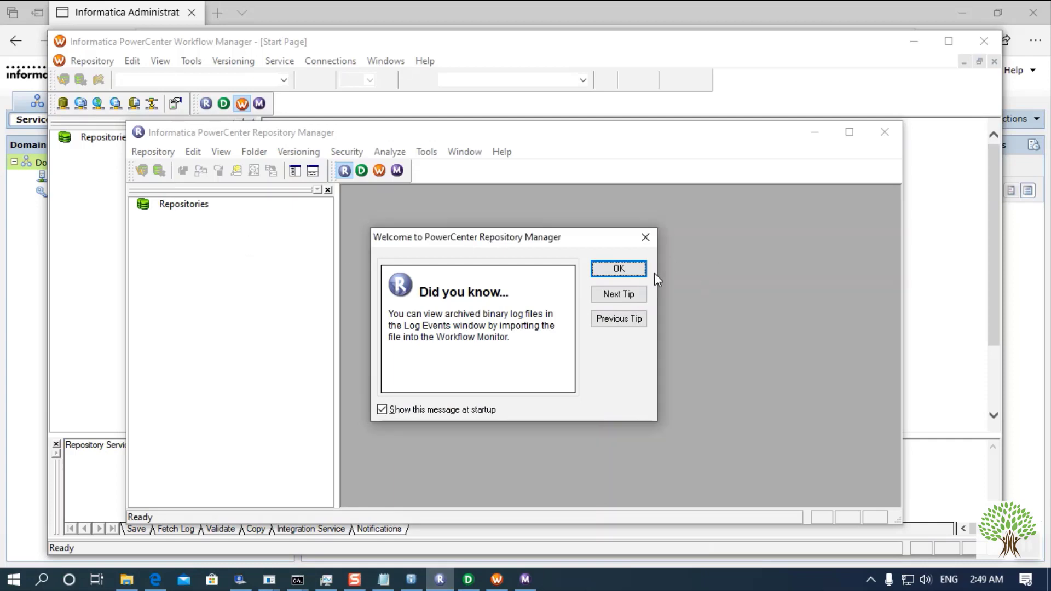
{"action": "left_click", "coordinate": [619, 267]}
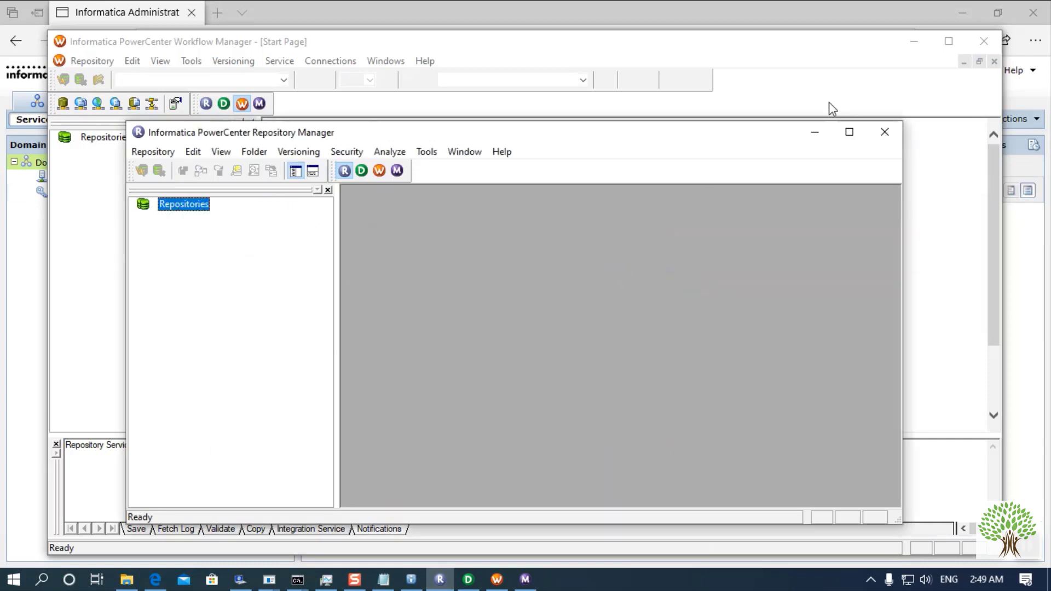
{"action": "left_click", "coordinate": [849, 131]}
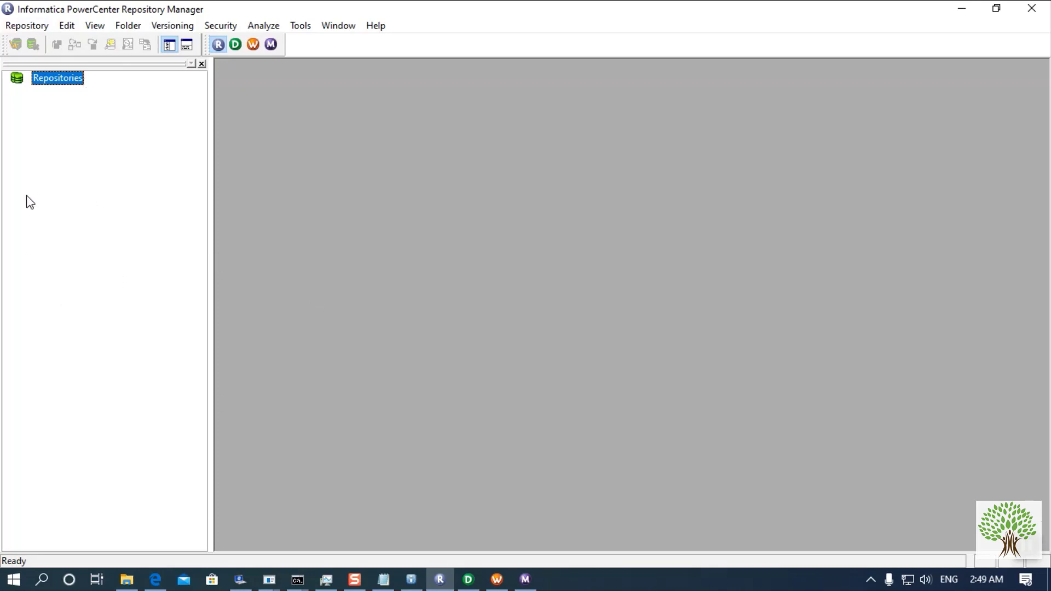
- Dismiss the Designer and Workflow Manager welcome tips, then maximize Workflow Monitor
{"action": "left_click", "coordinate": [469, 582]}
{"action": "left_click", "coordinate": [630, 238]}
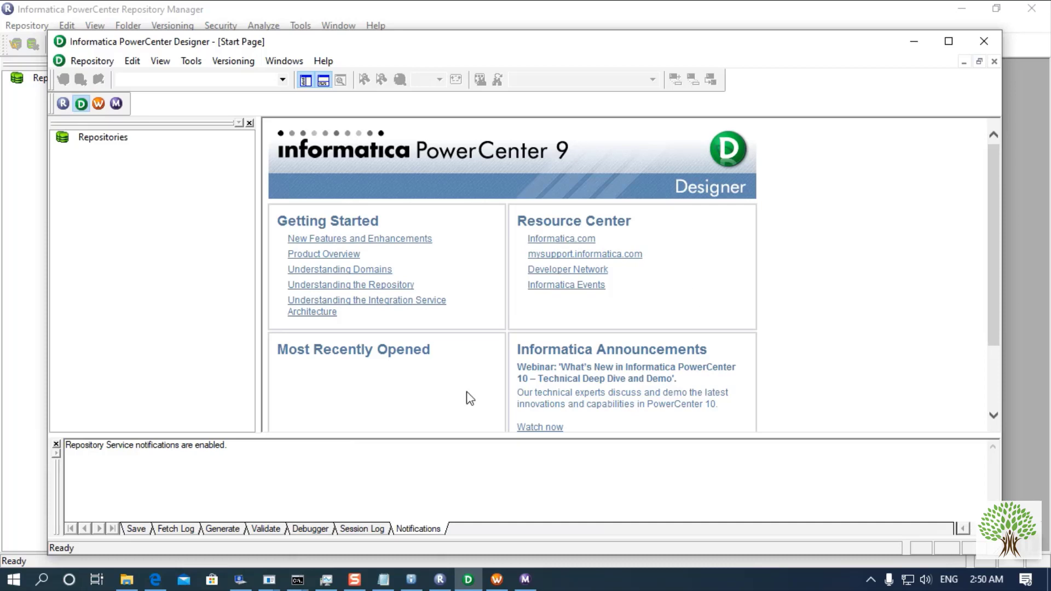
{"action": "left_click", "coordinate": [496, 579]}
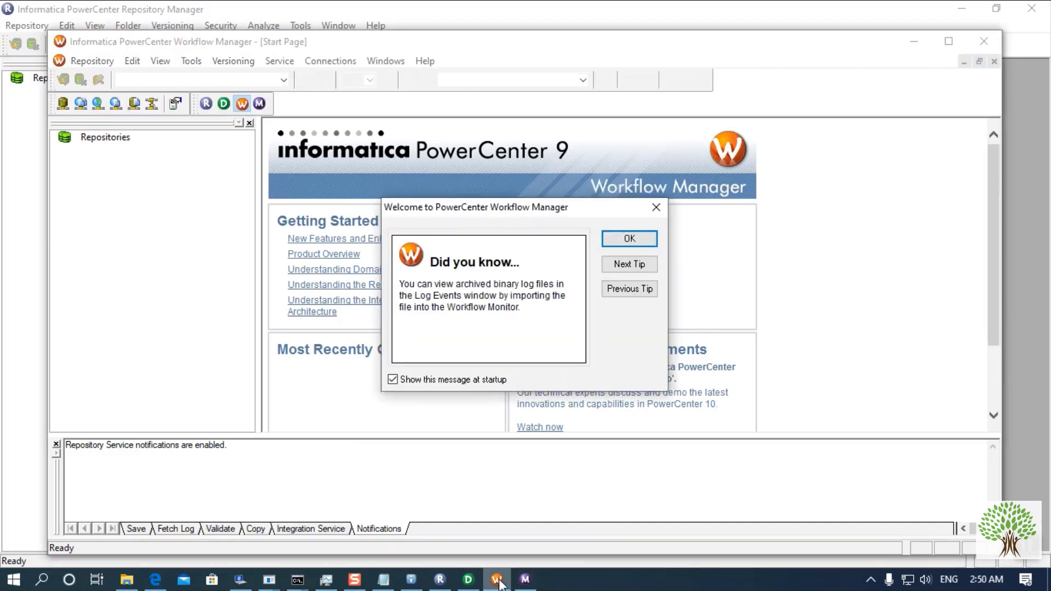
{"action": "left_click", "coordinate": [617, 241]}
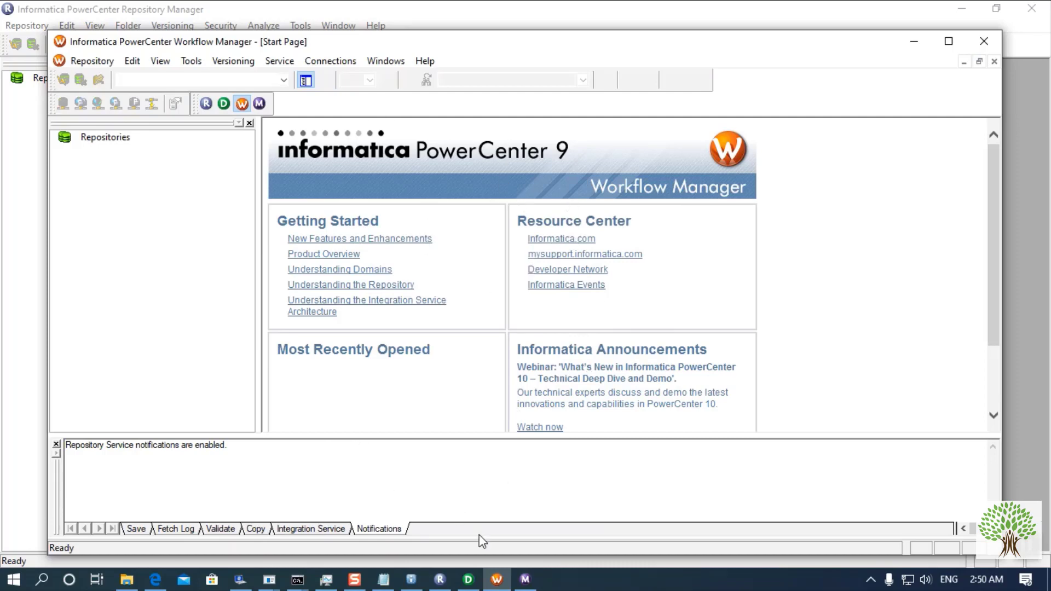
{"action": "left_click", "coordinate": [536, 581]}
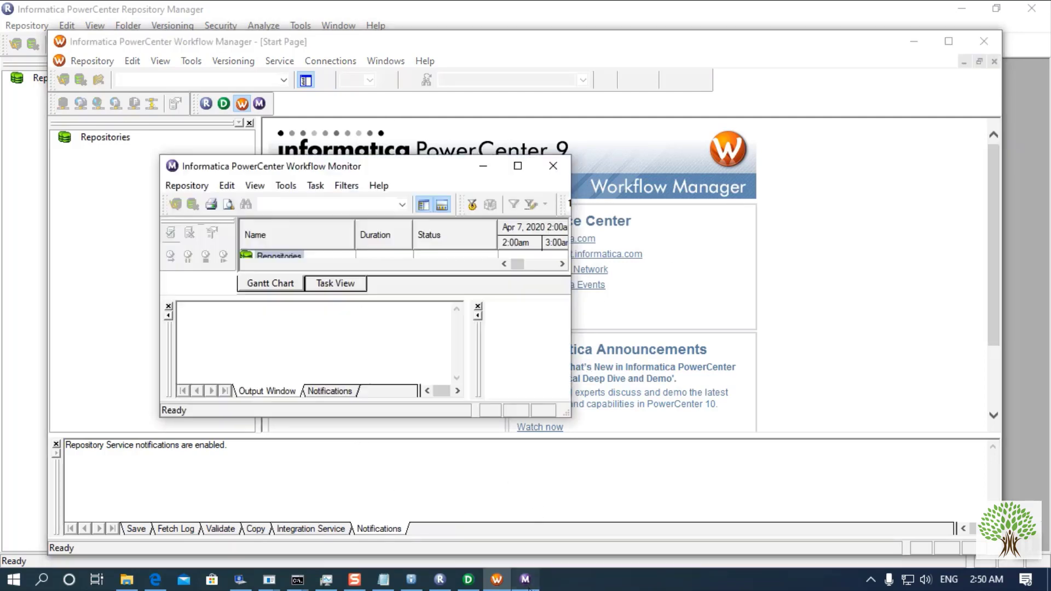
{"action": "left_click", "coordinate": [518, 165]}
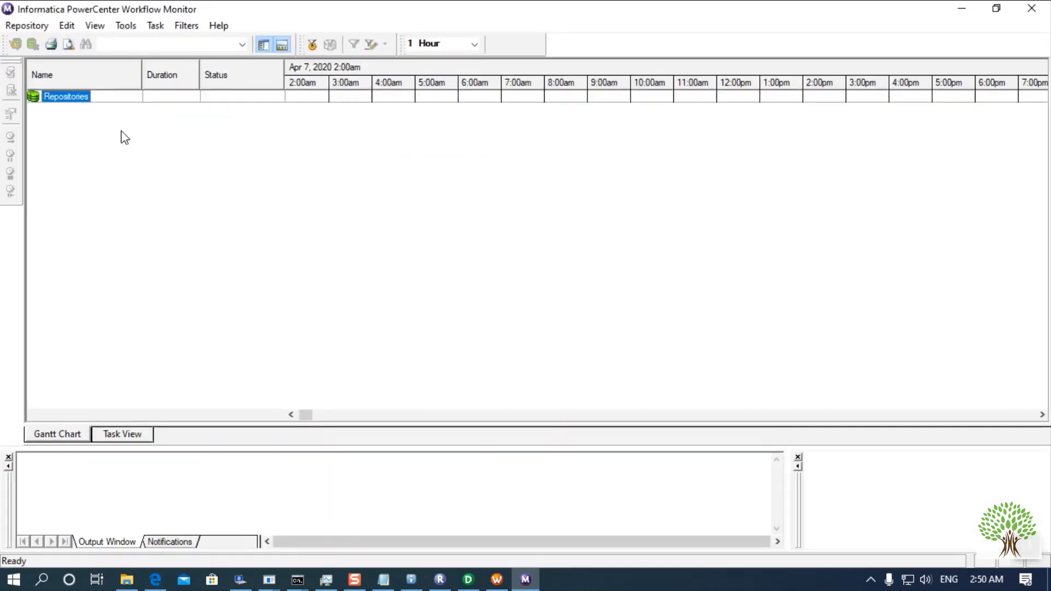